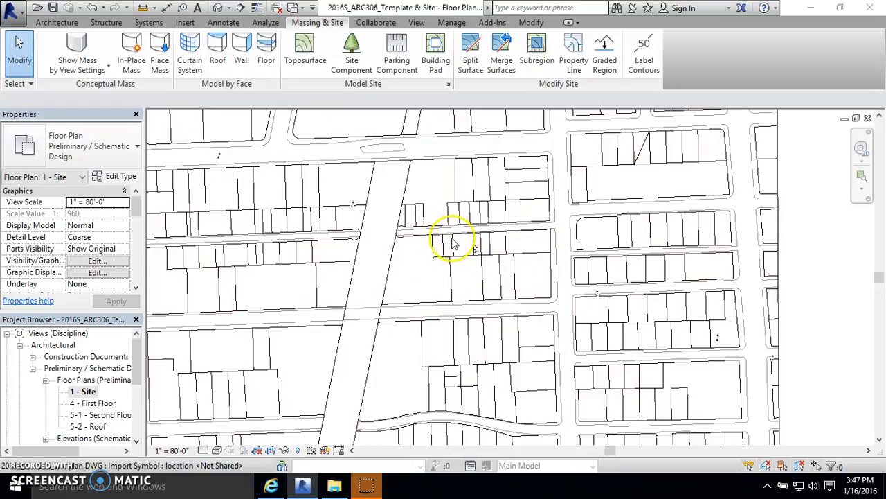
# Step: Examine the imported site plan and the city block beside the diagonal street
pyautogui.scroll(-2, 453, 242)
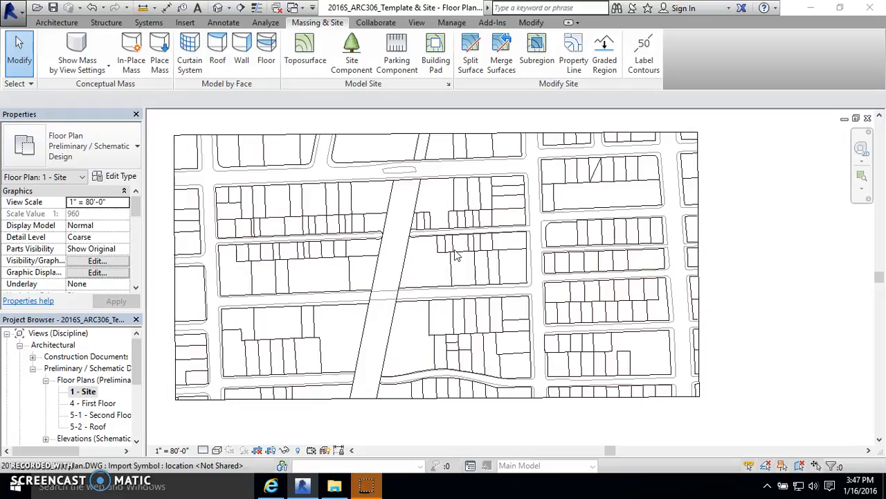
pyautogui.scroll(2, 455, 255)
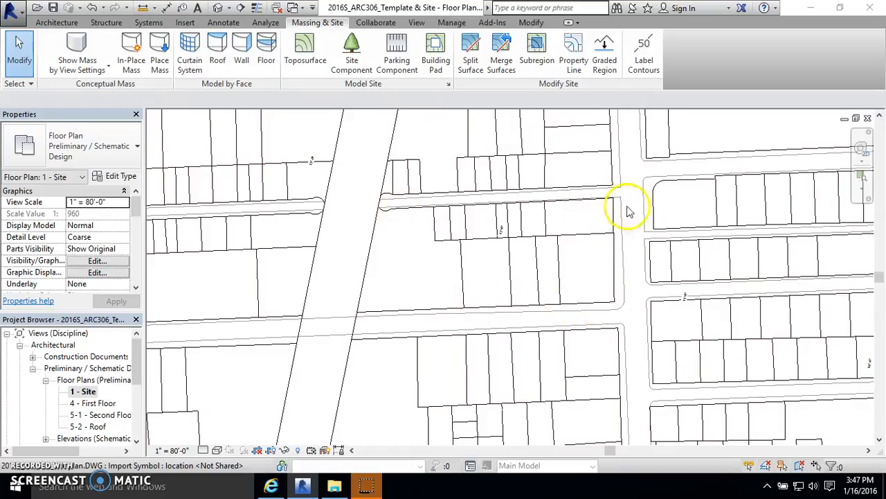
pyautogui.scroll(2, 608, 256)
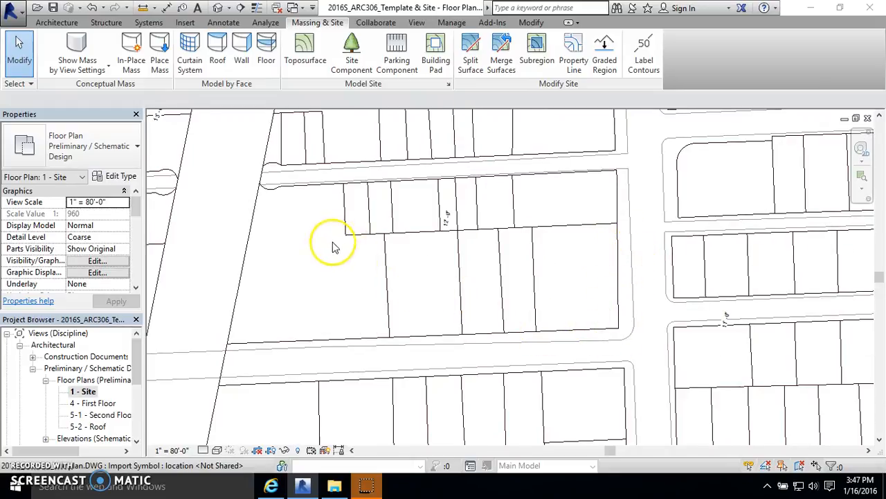
pyautogui.scroll(-2, 432, 207)
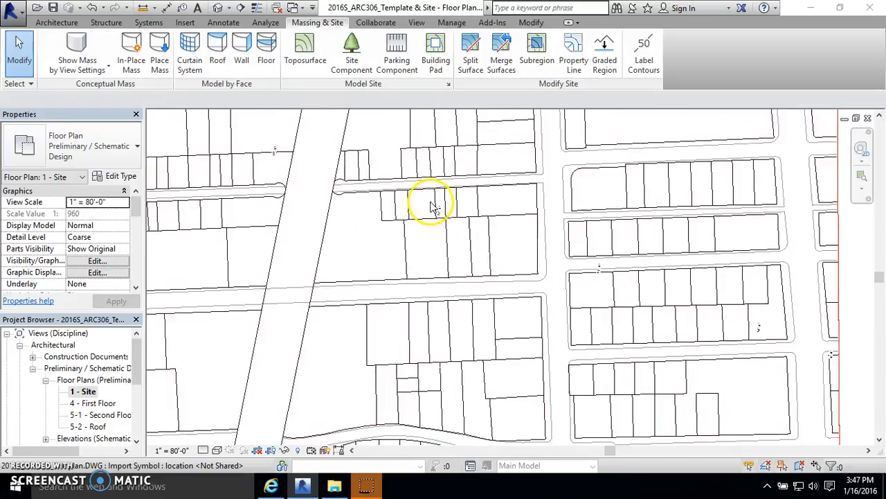
pyautogui.scroll(-1, 411, 220)
pyautogui.scroll(-1, 534, 296)
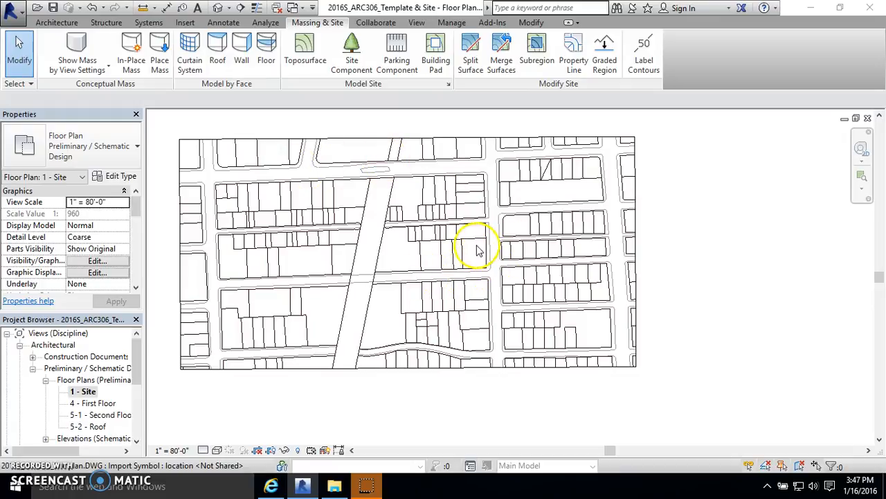
pyautogui.scroll(2, 407, 287)
pyautogui.scroll(-1, 534, 284)
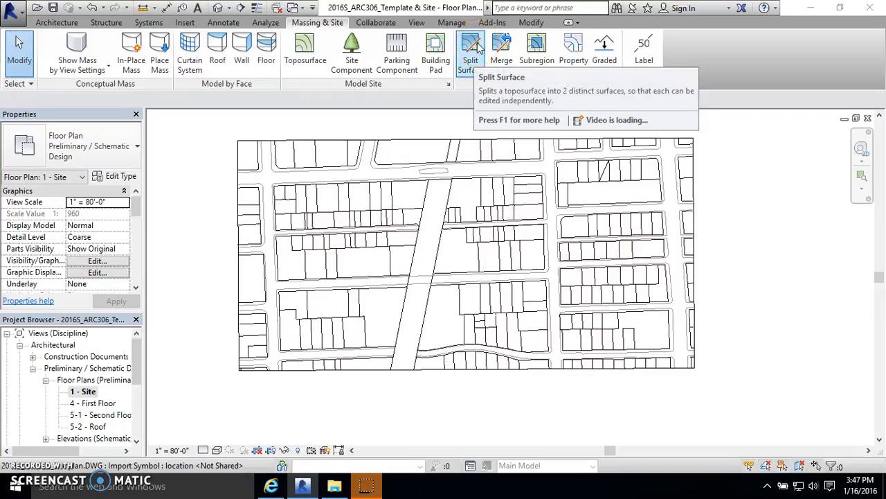
pyautogui.scroll(-3, 263, 147)
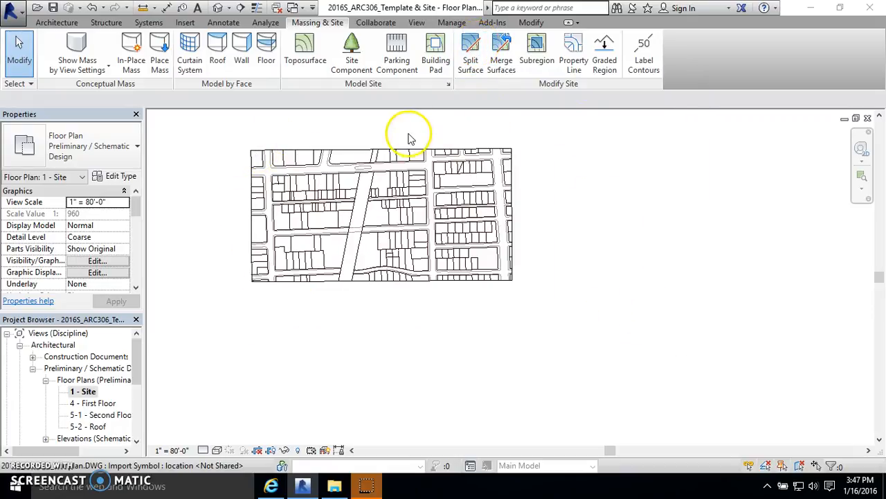
pyautogui.scroll(2, 362, 164)
pyautogui.scroll(-1, 516, 122)
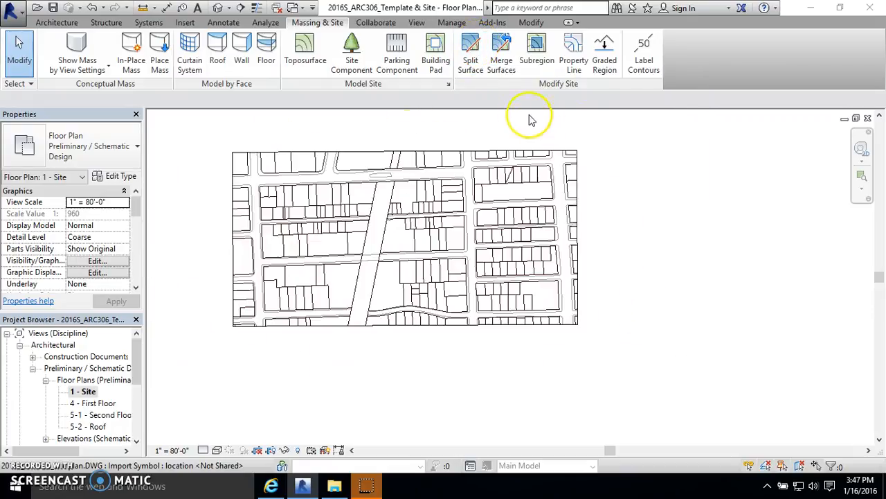
# Step: Start Split Surface on the site toposurface, dismissing the unsaved-project reminder
pyautogui.click(476, 55)
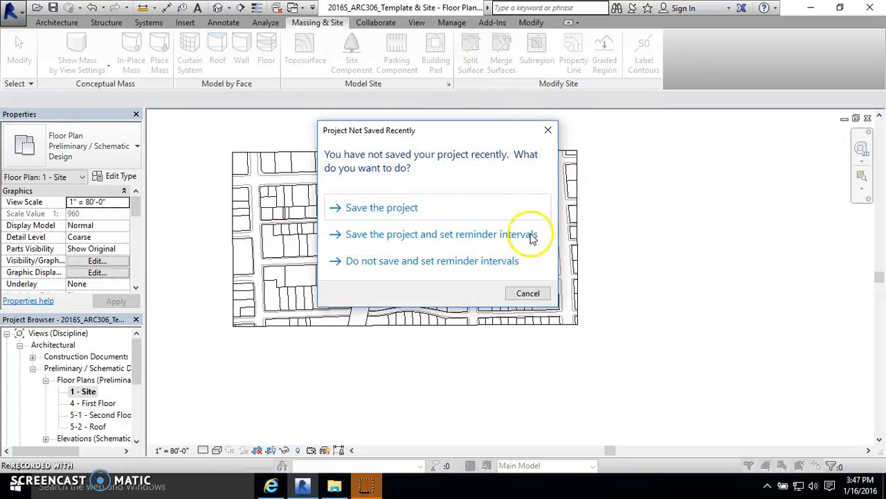
pyautogui.click(528, 293)
pyautogui.click(580, 255)
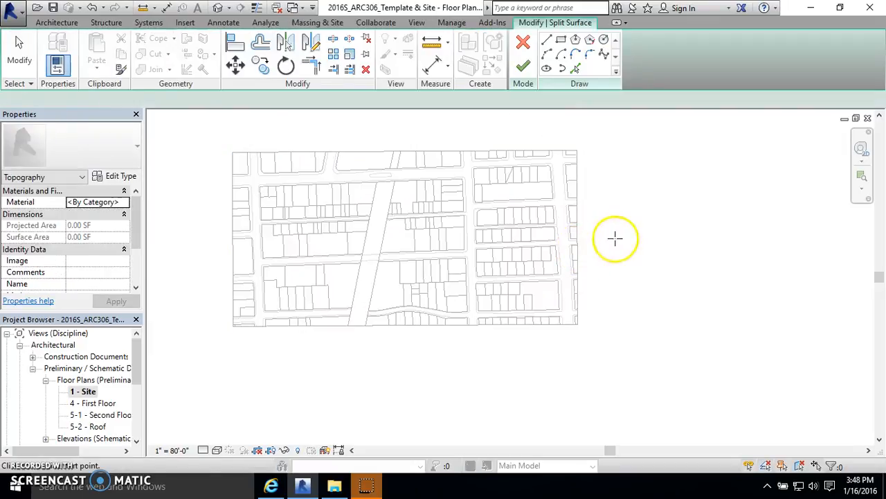
# Step: Using Pick Lines, pick the block's top edge and right edge from the imported plan
pyautogui.scroll(4, 354, 228)
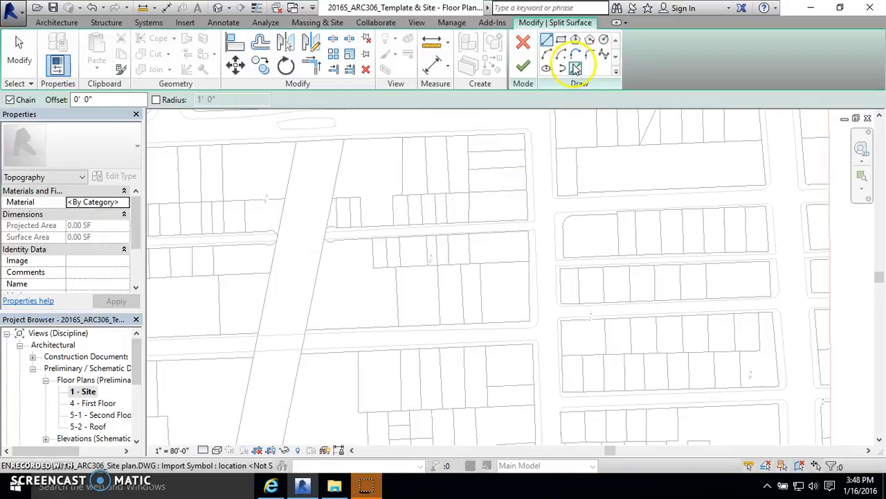
pyautogui.click(575, 68)
pyautogui.scroll(4, 547, 346)
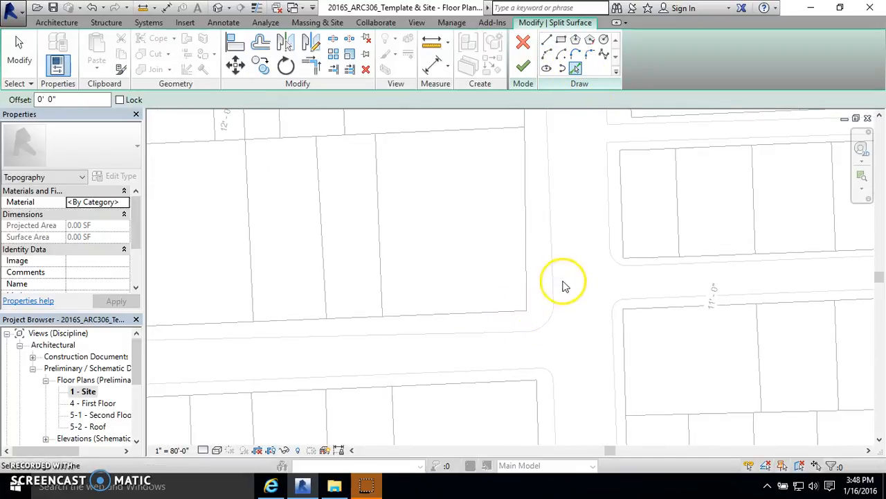
pyautogui.scroll(-3, 564, 286)
pyautogui.scroll(-2, 623, 300)
pyautogui.scroll(-1, 591, 336)
pyautogui.scroll(2, 396, 336)
pyautogui.scroll(2, 422, 335)
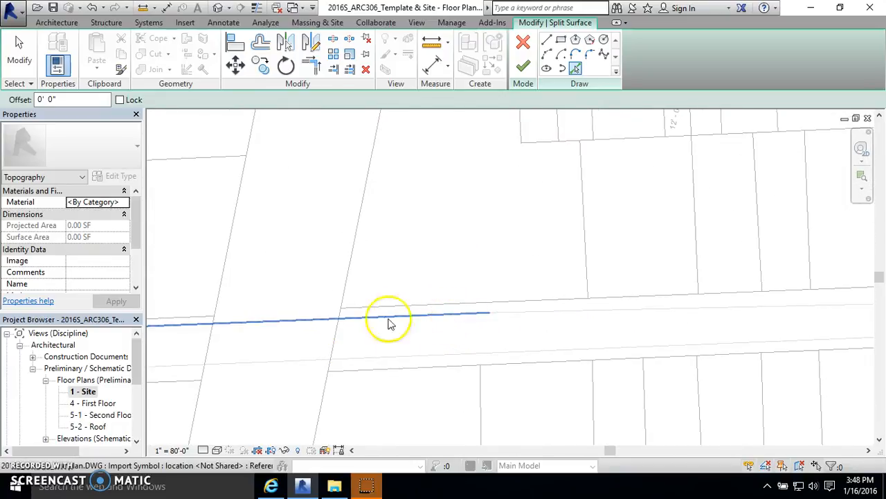
pyautogui.scroll(-3, 381, 308)
pyautogui.scroll(4, 360, 219)
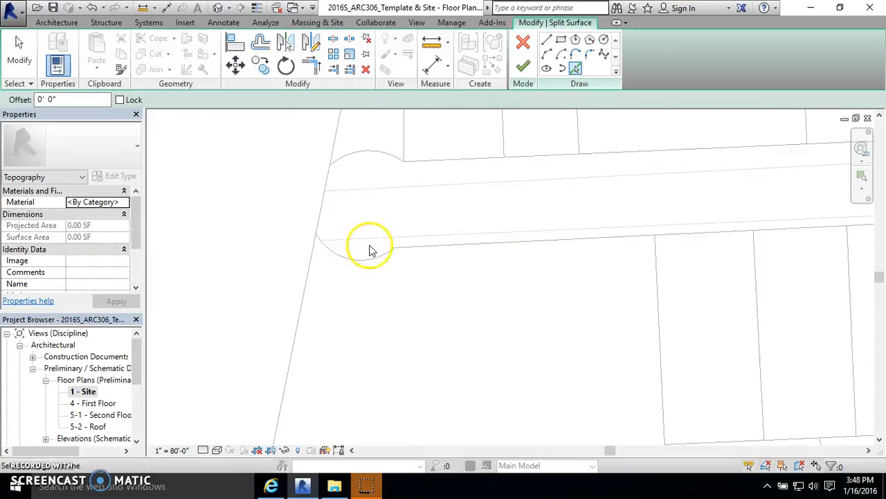
pyautogui.click(351, 240)
pyautogui.scroll(-2, 288, 230)
pyautogui.scroll(-1, 288, 230)
pyautogui.scroll(5, 641, 208)
pyautogui.click(612, 223)
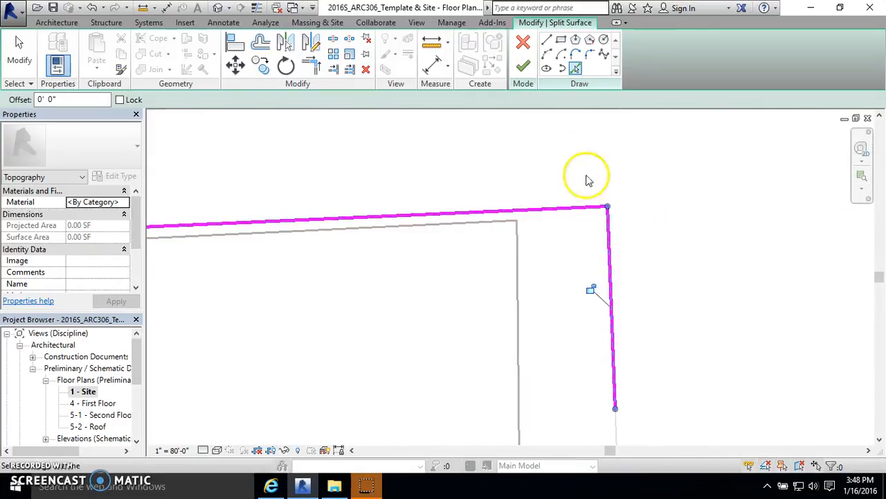
# Step: Pick the lower part of the block's right edge and its bottom edge as split lines
pyautogui.scroll(-4, 588, 180)
pyautogui.click(587, 284)
pyautogui.scroll(4, 603, 300)
pyautogui.click(615, 310)
pyautogui.scroll(4, 584, 371)
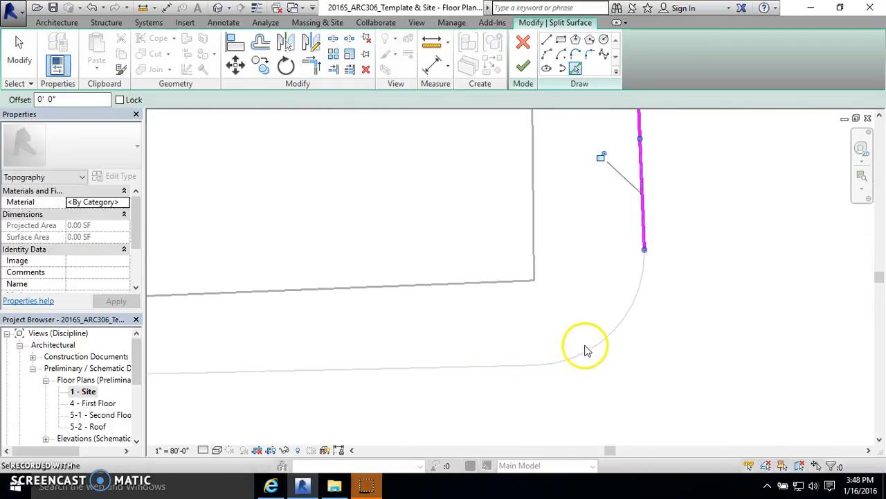
pyautogui.click(520, 368)
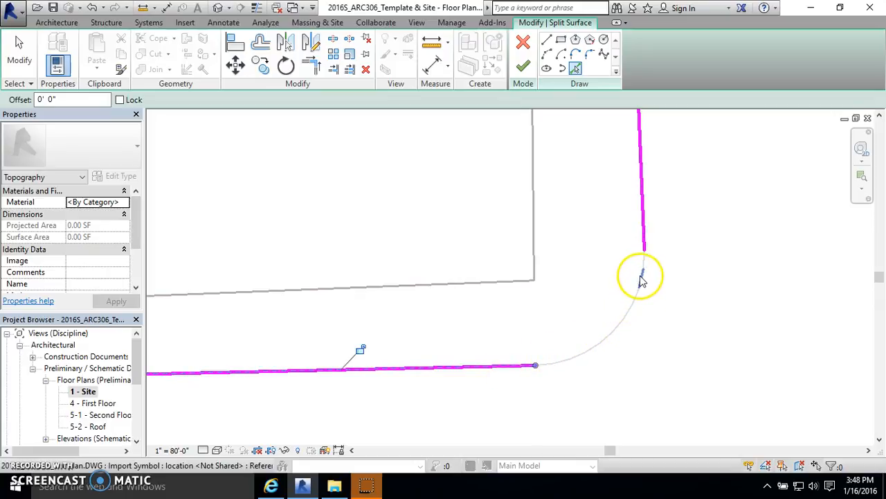
pyautogui.click(561, 61)
pyautogui.click(537, 365)
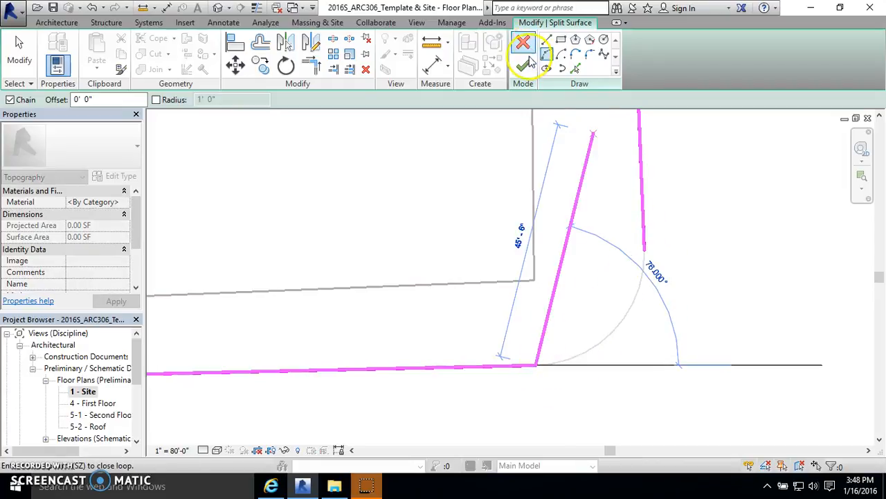
pyautogui.click(20, 53)
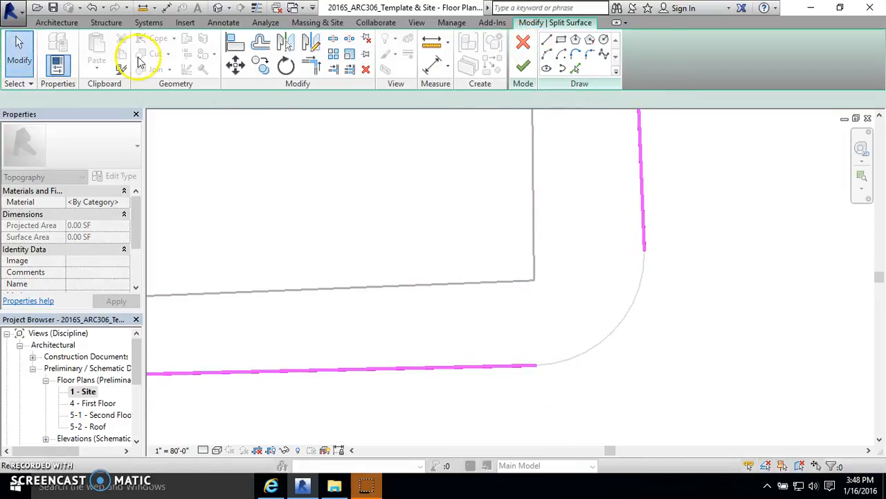
# Step: Draw an arc joining the bottom and right edges at the block's rounded lower-right corner
pyautogui.click(548, 57)
pyautogui.click(537, 365)
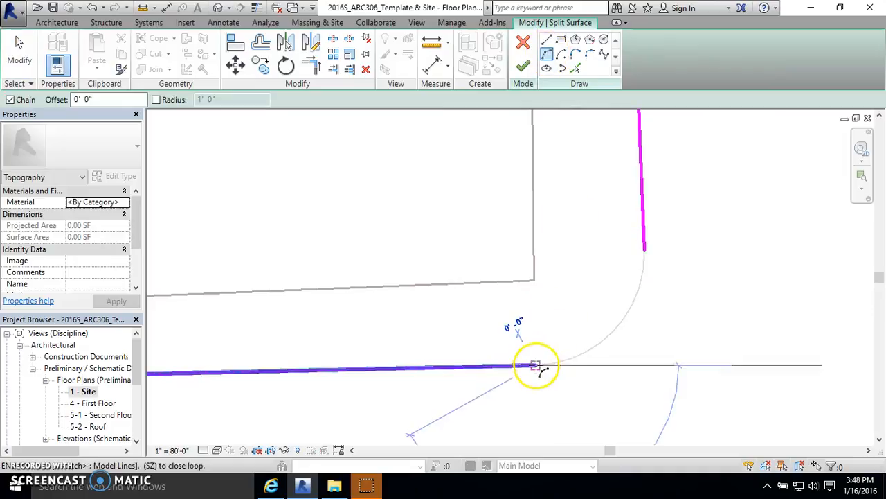
pyautogui.click(644, 251)
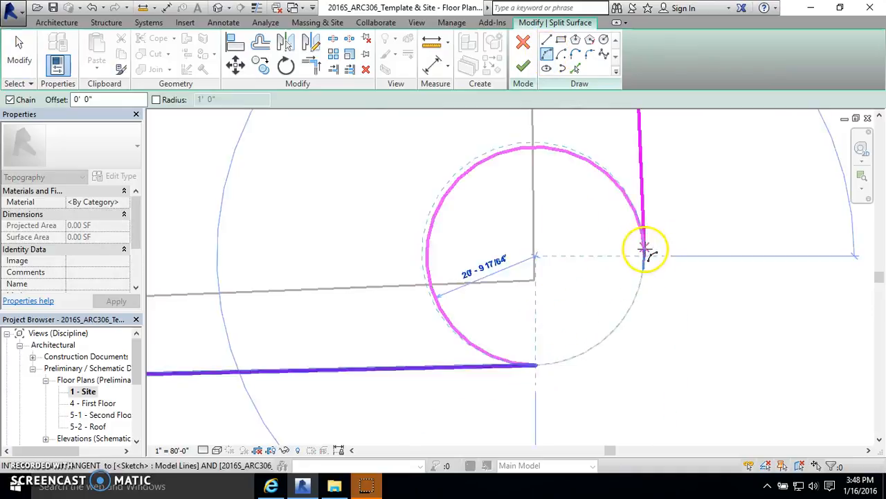
pyautogui.click(621, 317)
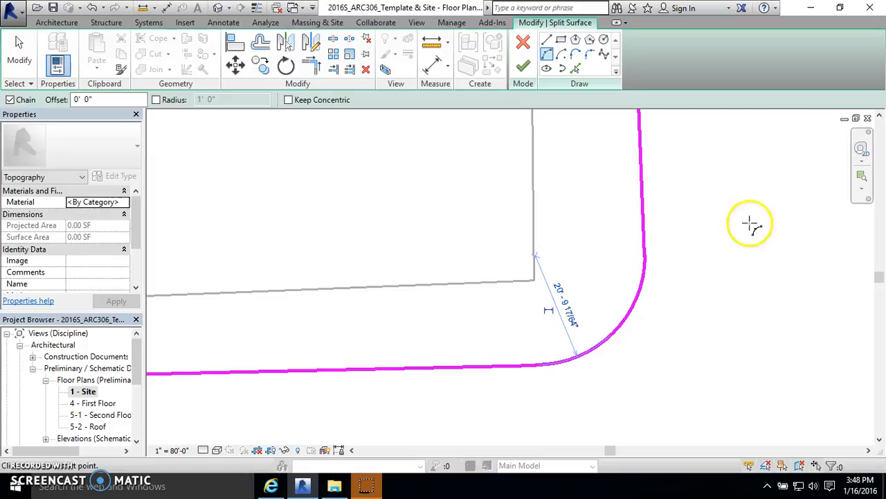
# Step: Pick the rest of the bottom edge and the block's diagonal left edge from the imported plan
pyautogui.scroll(-7, 685, 296)
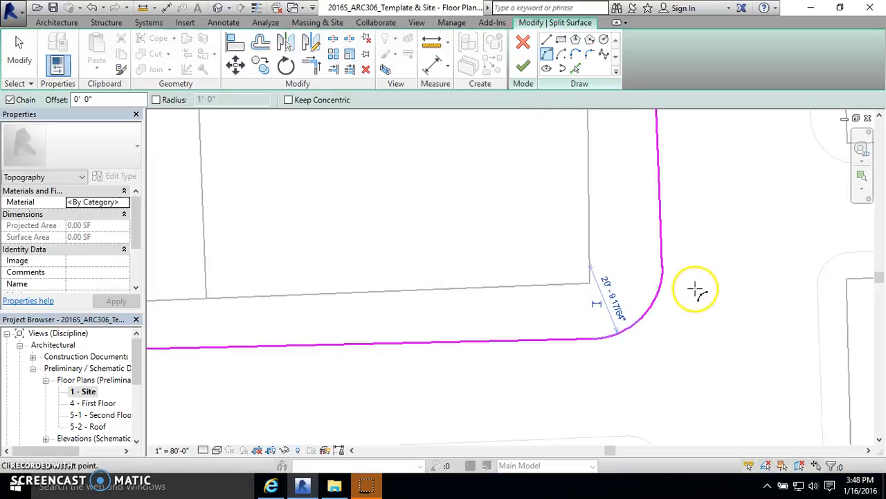
pyautogui.scroll(3, 443, 299)
pyautogui.click(575, 67)
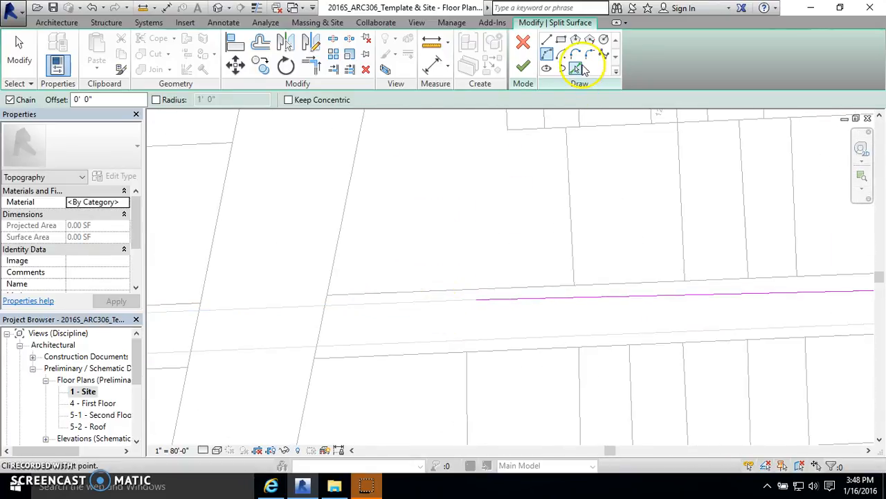
pyautogui.click(451, 301)
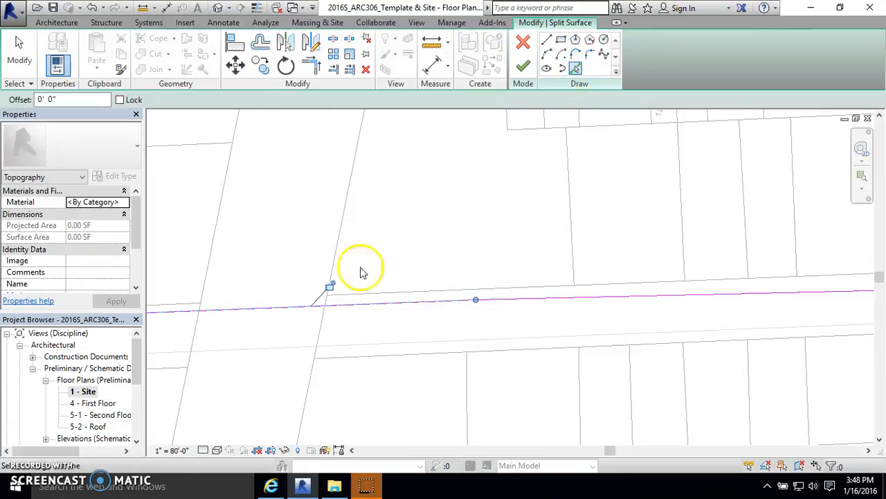
pyautogui.click(346, 208)
pyautogui.scroll(3, 315, 308)
pyautogui.scroll(-4, 312, 396)
pyautogui.scroll(3, 348, 228)
pyautogui.click(345, 223)
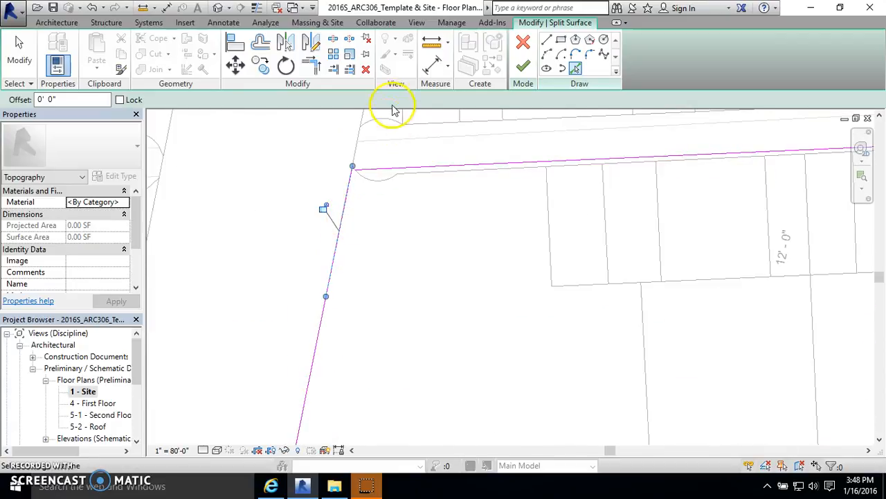
# Step: Trim the left and bottom edge lines to a clean corner at the block's lower-left corner
pyautogui.scroll(4, 346, 168)
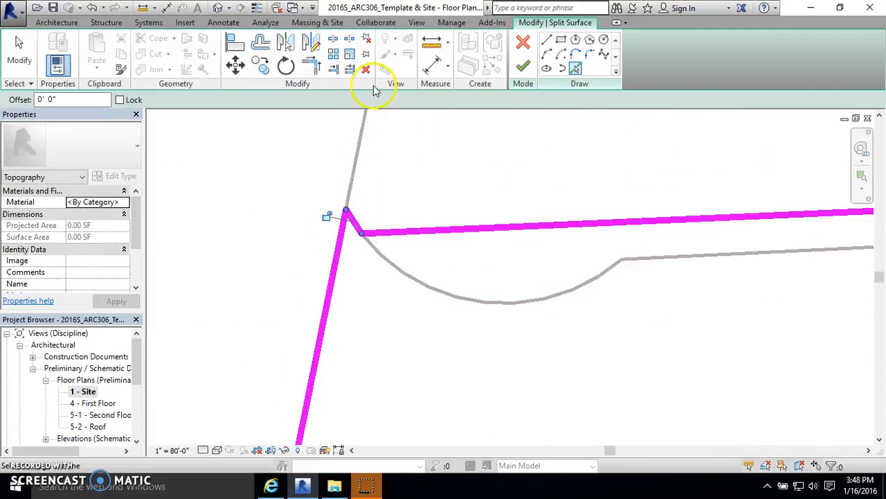
pyautogui.click(311, 64)
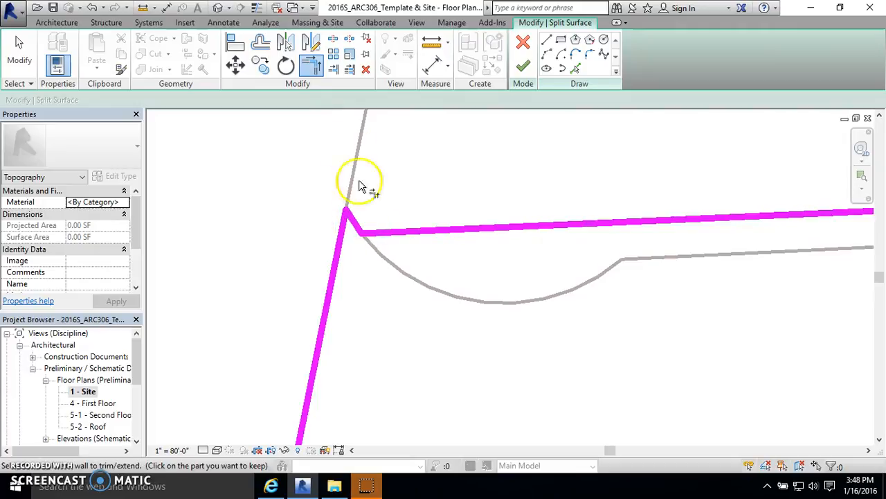
pyautogui.scroll(-6, 374, 187)
pyautogui.scroll(4, 364, 263)
pyautogui.scroll(2, 369, 315)
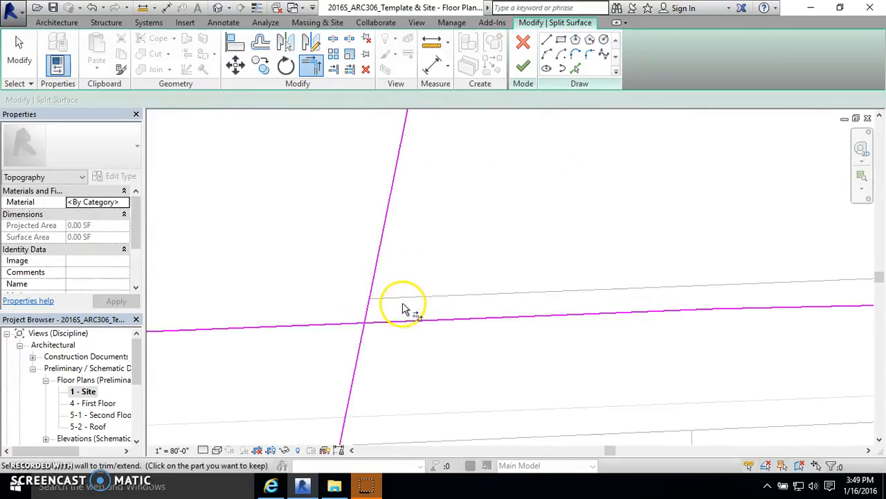
pyautogui.click(369, 315)
pyautogui.click(383, 323)
# Step: Extend the upper end of the block's right edge line up past the top edge
pyautogui.scroll(-4, 378, 322)
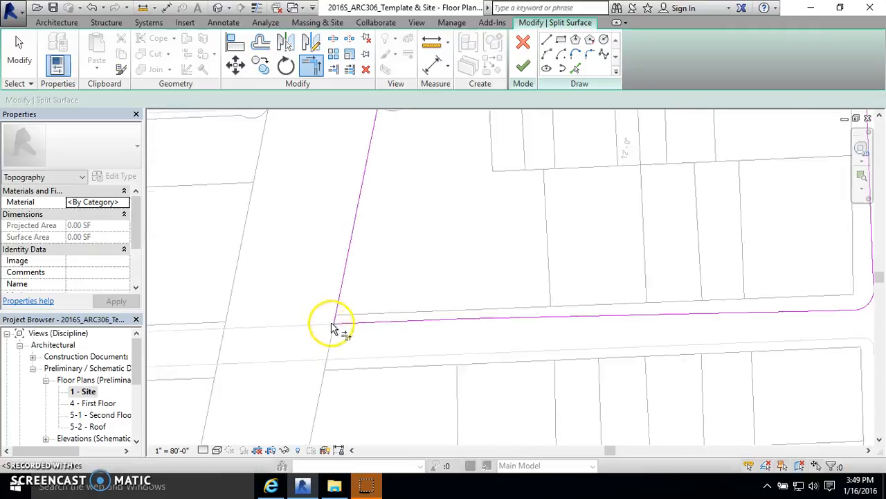
pyautogui.scroll(4, 675, 311)
pyautogui.scroll(-4, 623, 386)
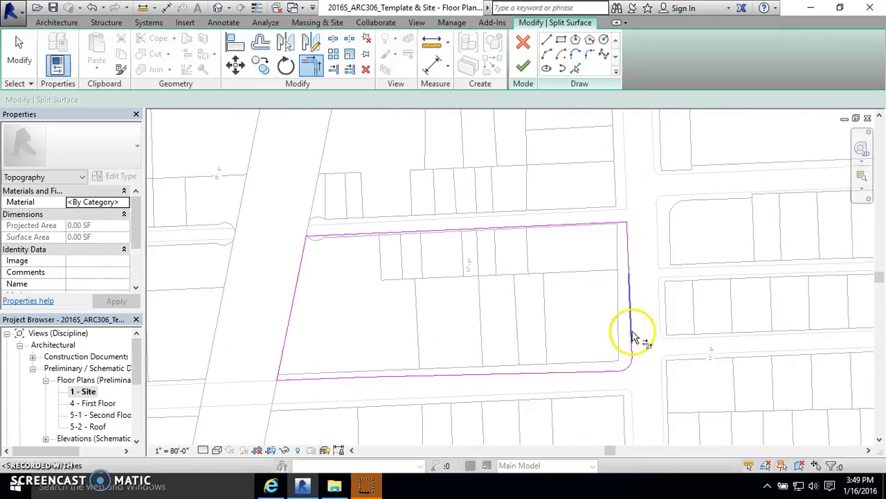
pyautogui.scroll(4, 644, 231)
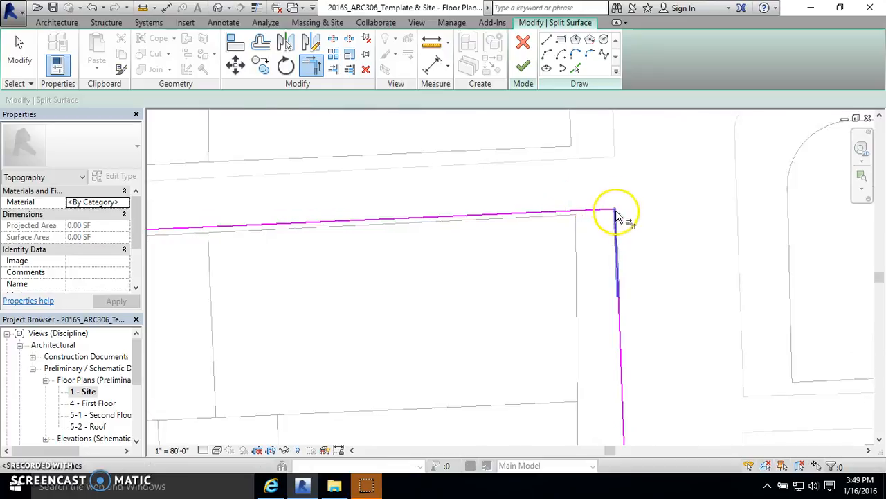
pyautogui.scroll(-3, 619, 212)
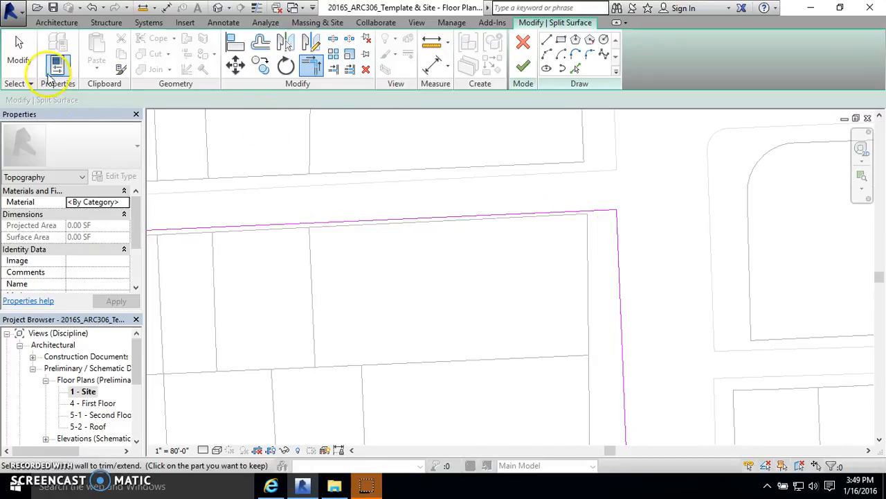
pyautogui.click(30, 62)
pyautogui.click(620, 225)
pyautogui.moveTo(620, 212); pyautogui.dragTo(616, 180)
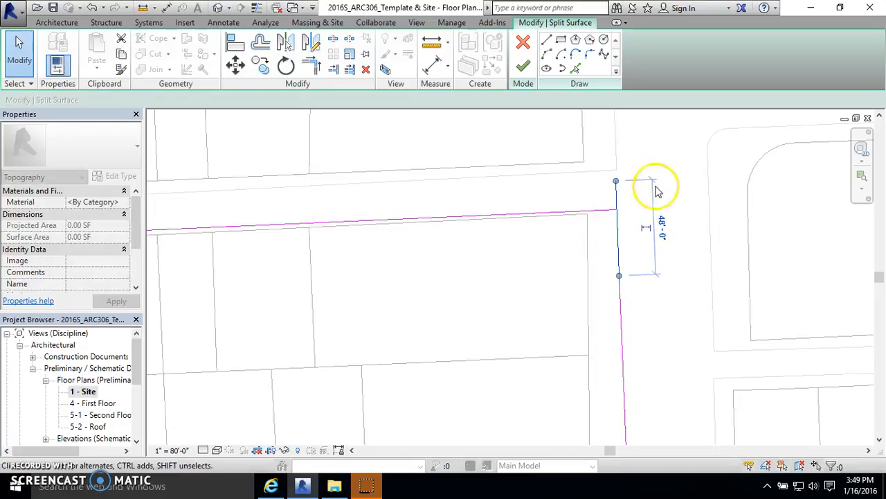
pyautogui.click(649, 227)
pyautogui.click(684, 189)
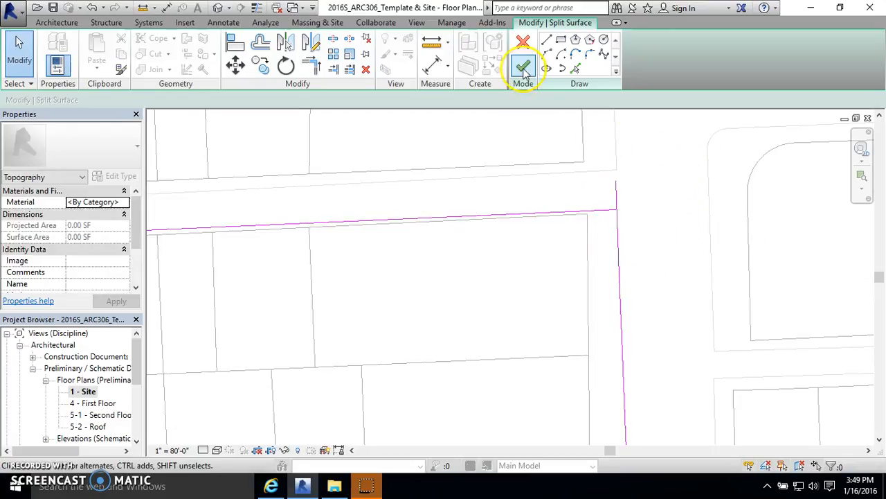
# Step: Trim the top edge and right edge lines to a clean corner at the block's upper-right corner
pyautogui.click(524, 73)
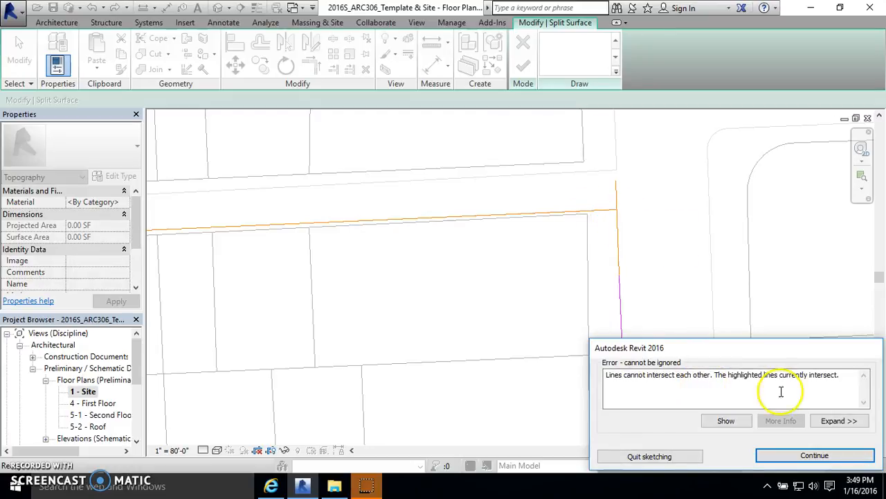
pyautogui.click(770, 452)
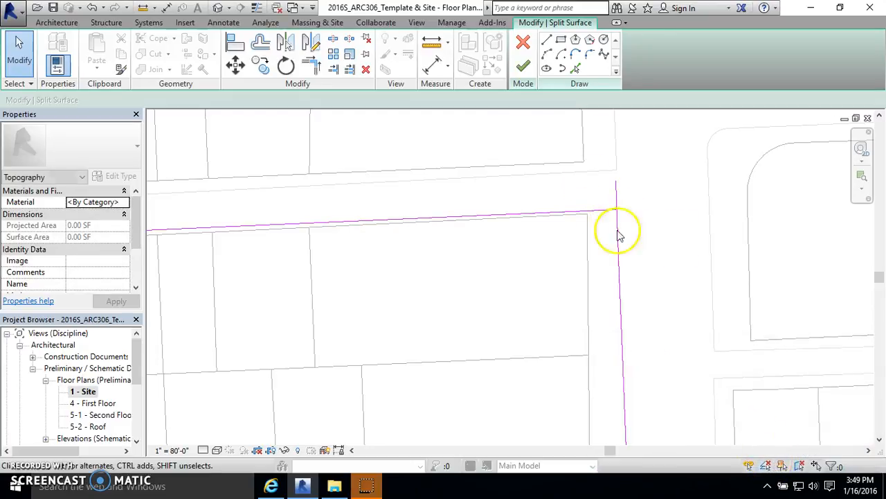
pyautogui.click(306, 71)
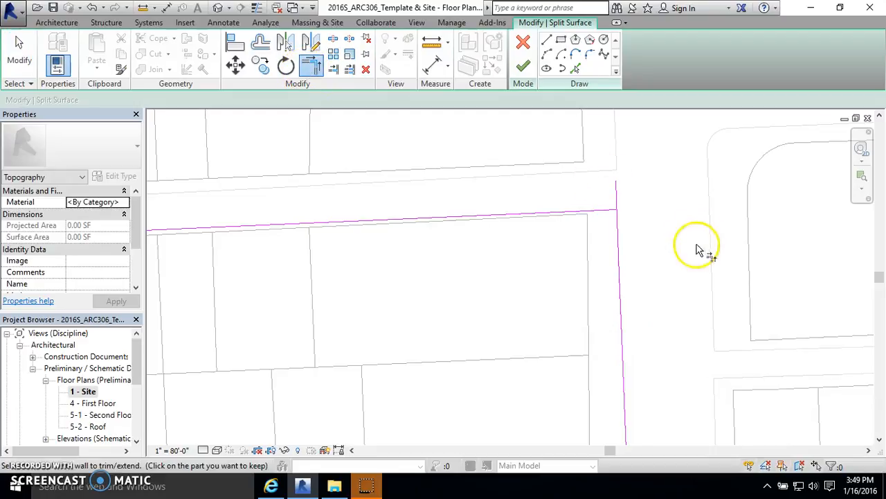
pyautogui.click(605, 217)
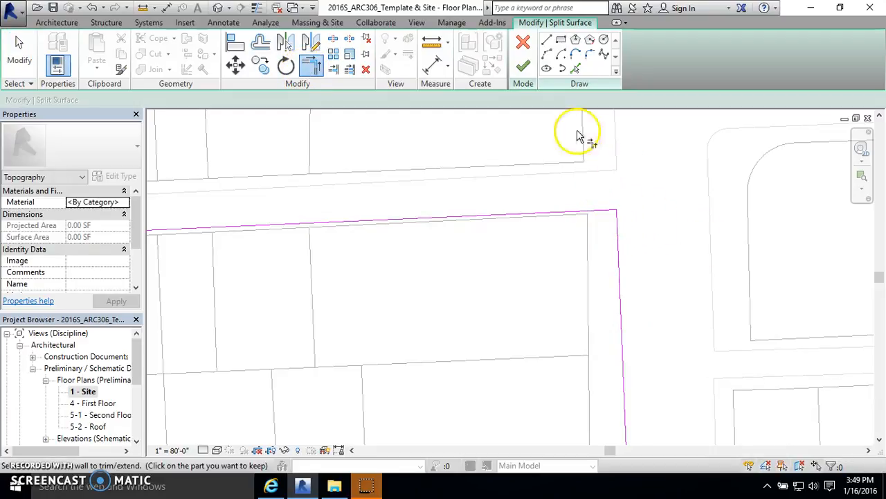
# Step: Finish the split surface sketch
pyautogui.scroll(-2, 537, 118)
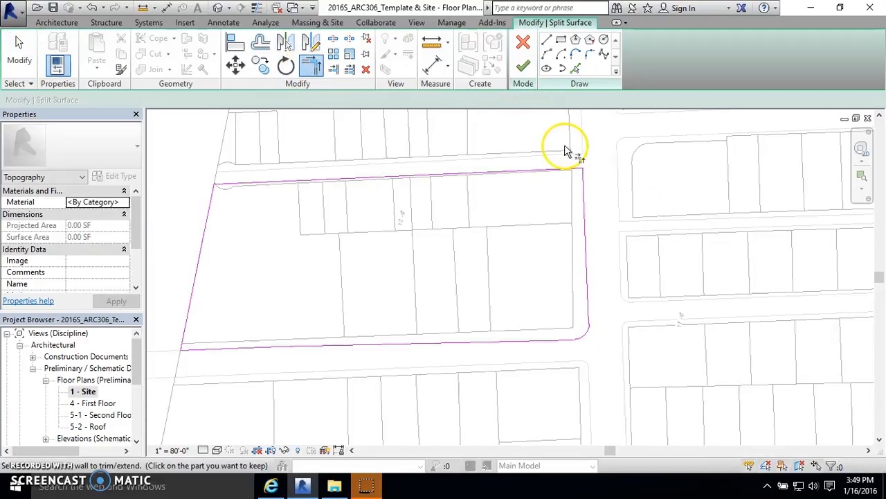
pyautogui.click(525, 66)
pyautogui.press('Escape')
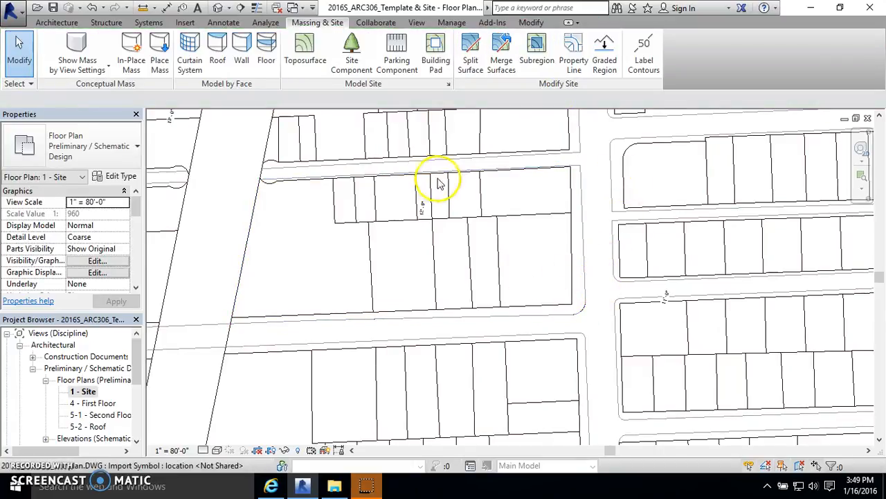
# Step: Hide the imported DWG site plan in the default 3D view's visibility settings
pyautogui.scroll(-2, 415, 212)
pyautogui.scroll(-2, 420, 231)
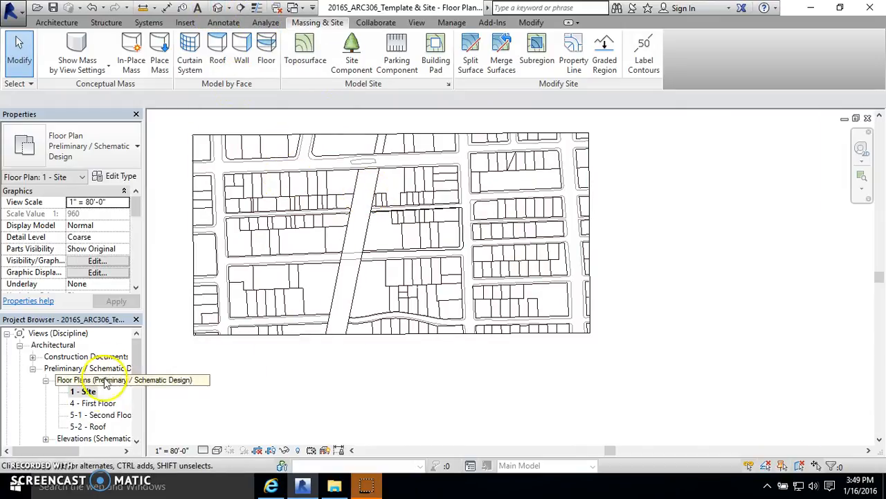
pyautogui.click(218, 8)
pyautogui.scroll(5, 422, 376)
pyautogui.moveTo(439, 297); pyautogui.dragTo(498, 297, button='middle')
pyautogui.click(103, 249)
pyautogui.click(457, 70)
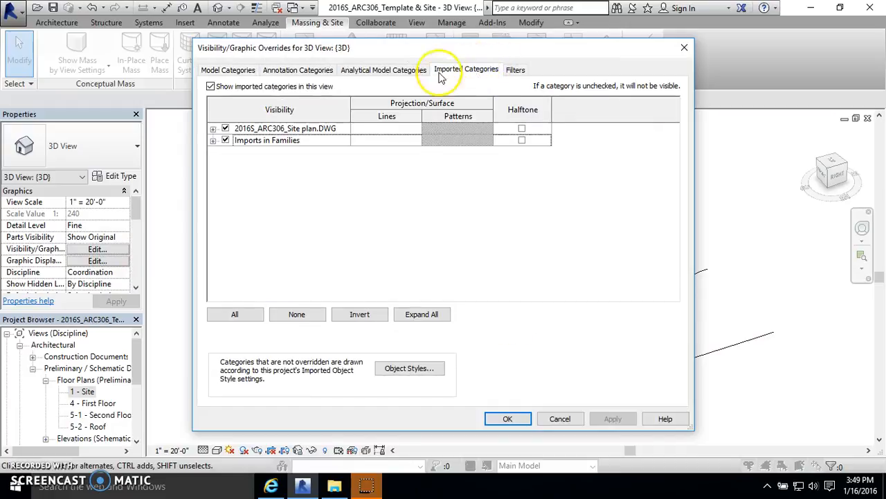
pyautogui.click(225, 129)
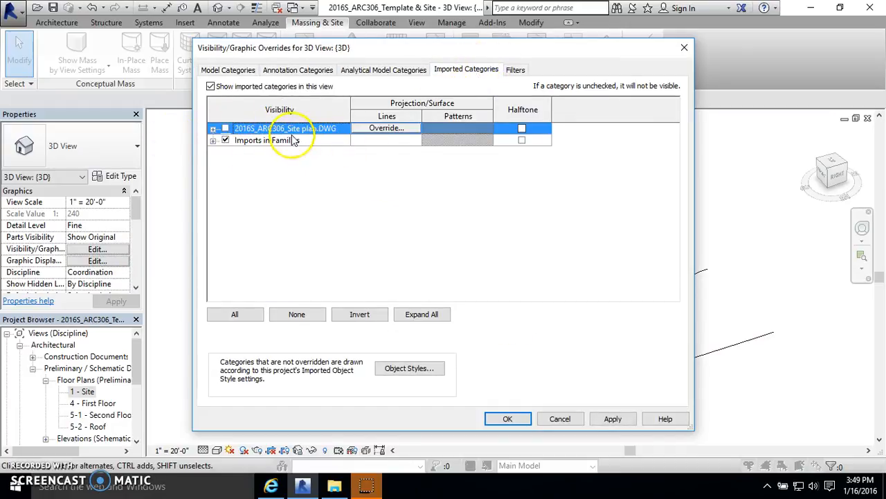
pyautogui.click(490, 418)
# Step: Inspect the split block surface in 3D, then return to the Site floor plan
pyautogui.scroll(5, 501, 223)
pyautogui.click(514, 235)
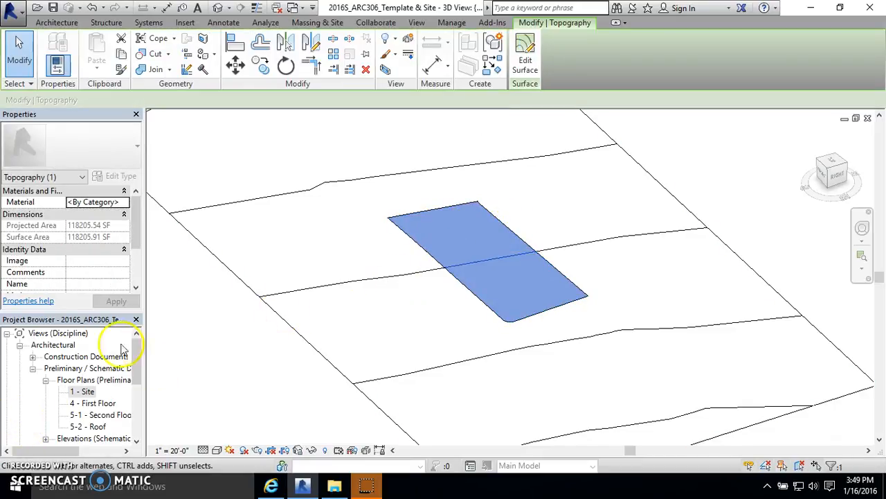
pyautogui.doubleClick(89, 391)
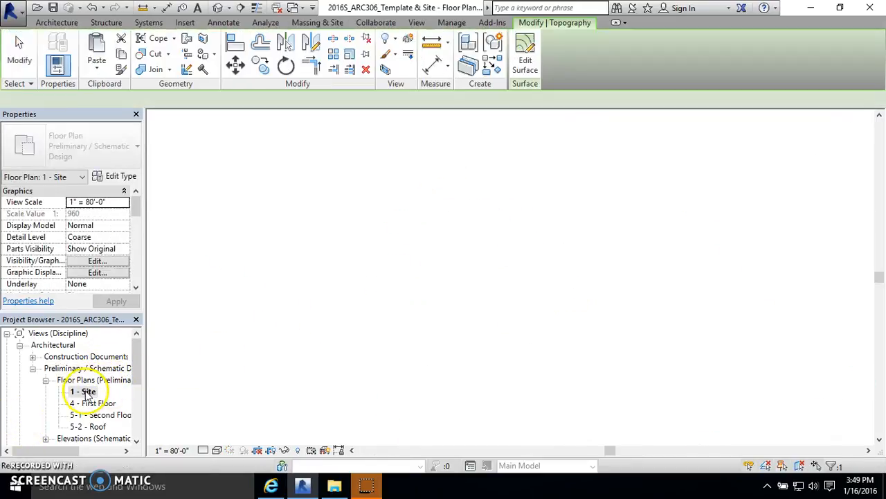
pyautogui.scroll(2, 381, 246)
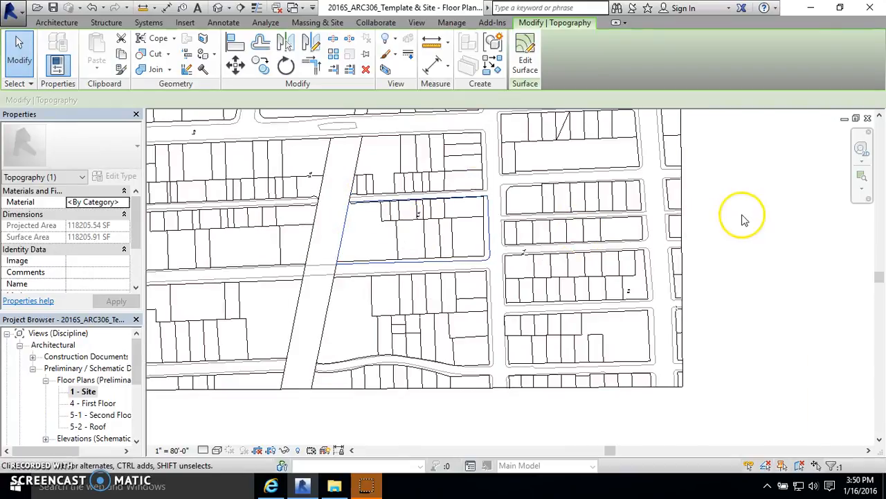
pyautogui.click(741, 217)
pyautogui.scroll(2, 477, 216)
pyautogui.scroll(-2, 409, 279)
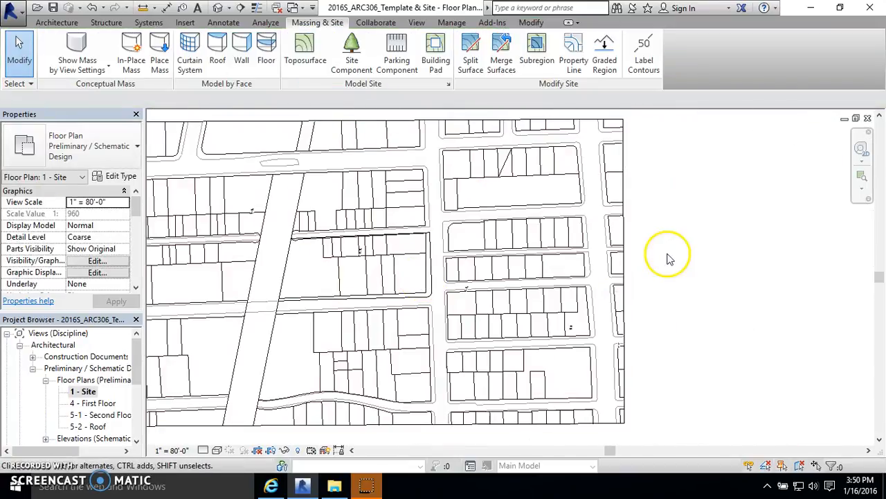
pyautogui.scroll(2, 444, 256)
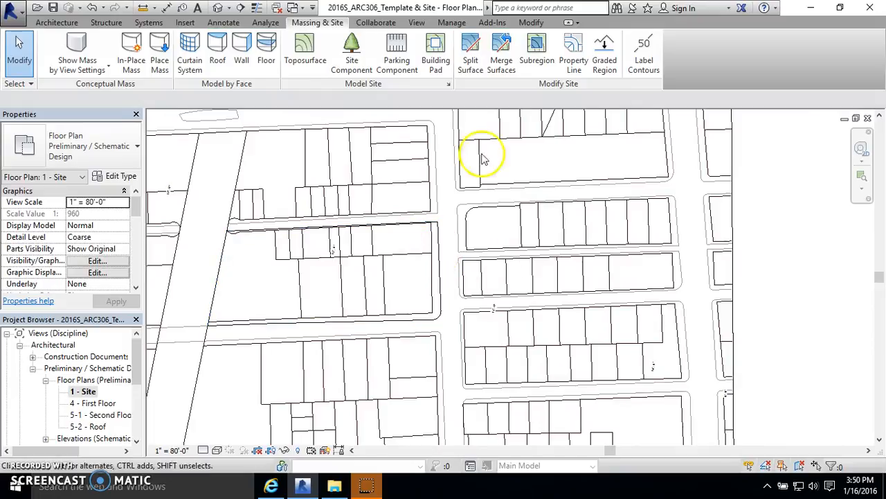
pyautogui.scroll(2, 259, 294)
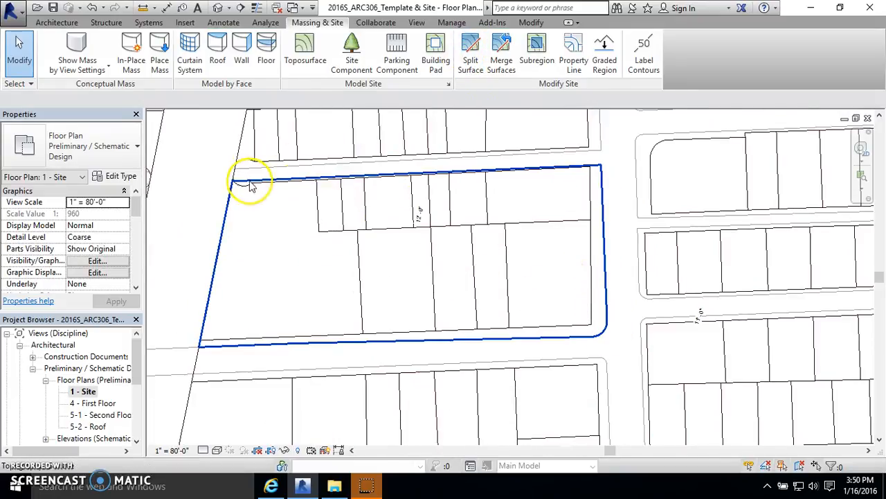
pyautogui.click(470, 55)
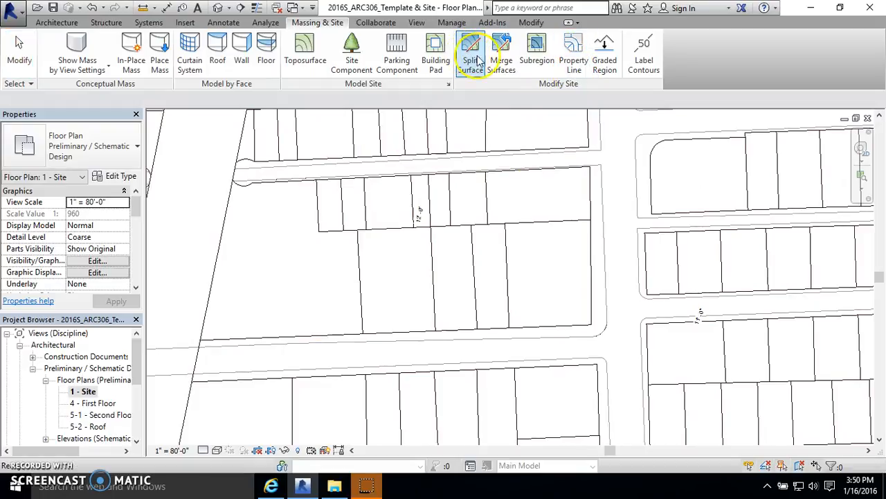
pyautogui.scroll(-1, 513, 211)
pyautogui.scroll(-2, 512, 211)
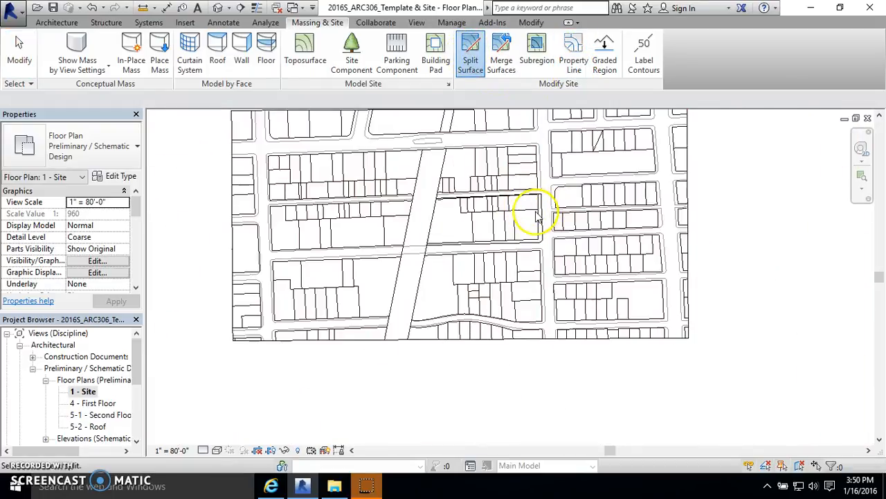
pyautogui.scroll(-2, 608, 209)
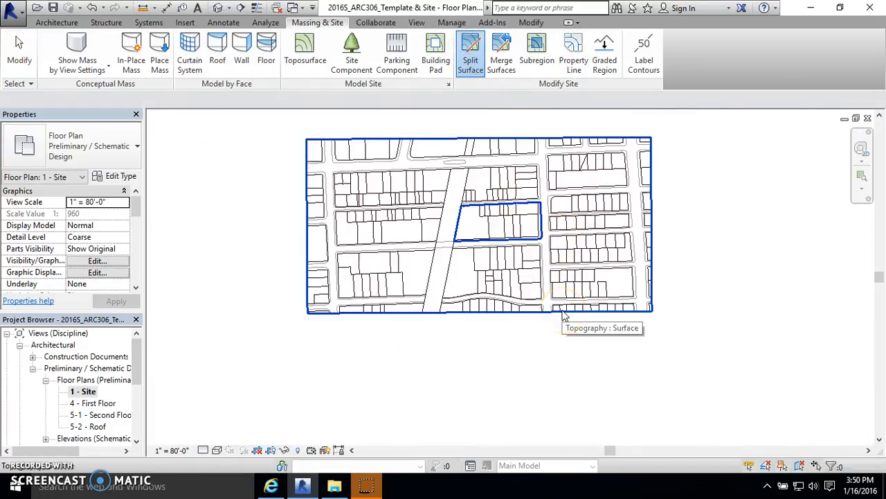
pyautogui.click(544, 279)
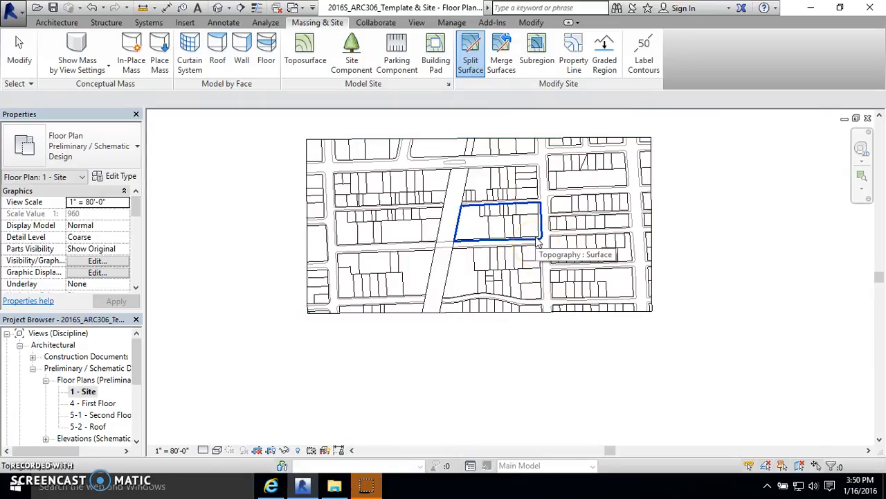
pyautogui.click(497, 166)
pyautogui.click(225, 10)
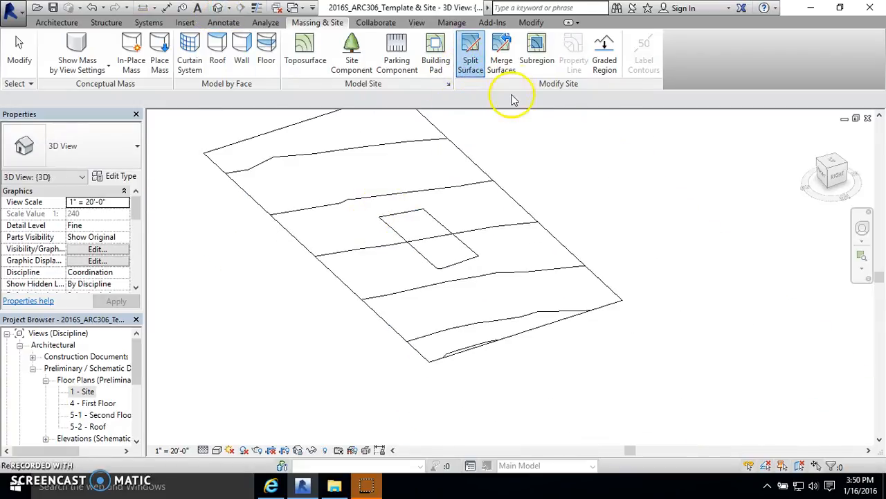
pyautogui.click(474, 64)
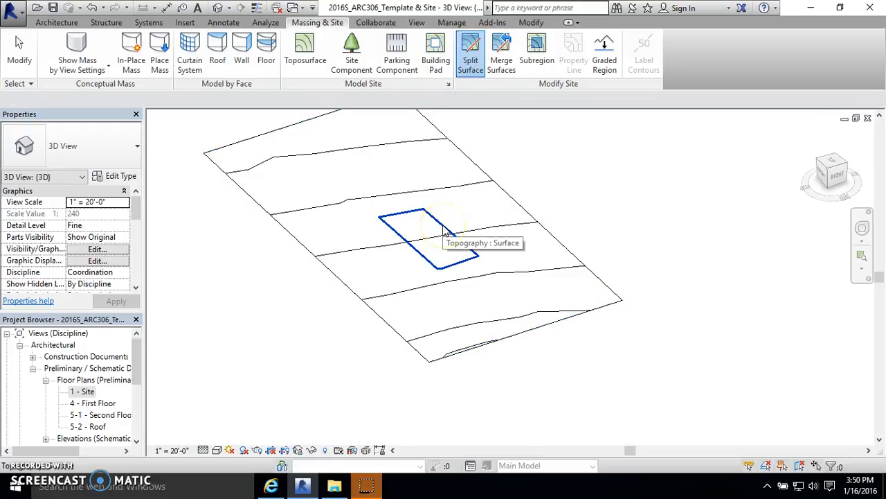
pyautogui.click(19, 52)
# Step: Select the block region and the surrounding surface in 3D to compare them
pyautogui.click(419, 244)
pyautogui.click(419, 244)
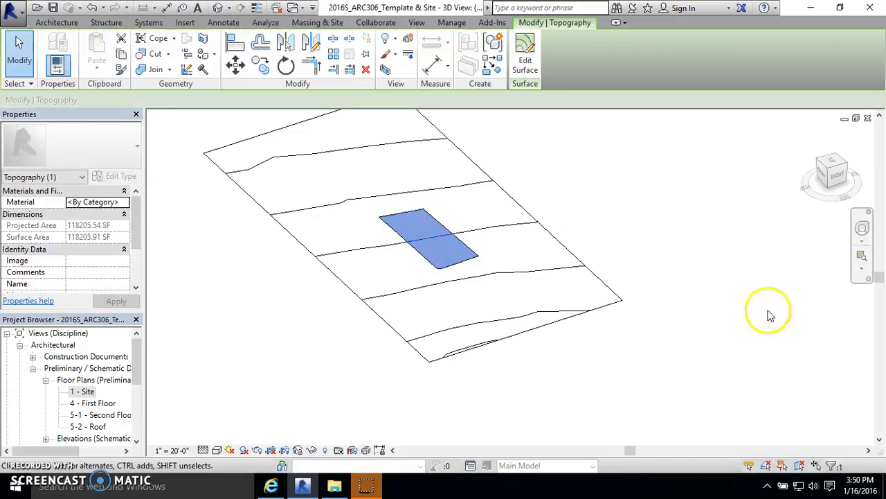
pyautogui.click(554, 234)
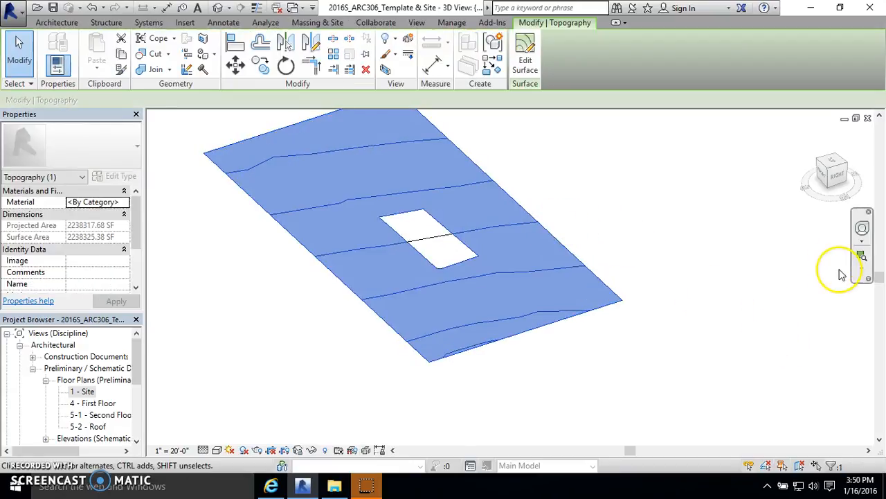
pyautogui.click(95, 392)
pyautogui.click(615, 156)
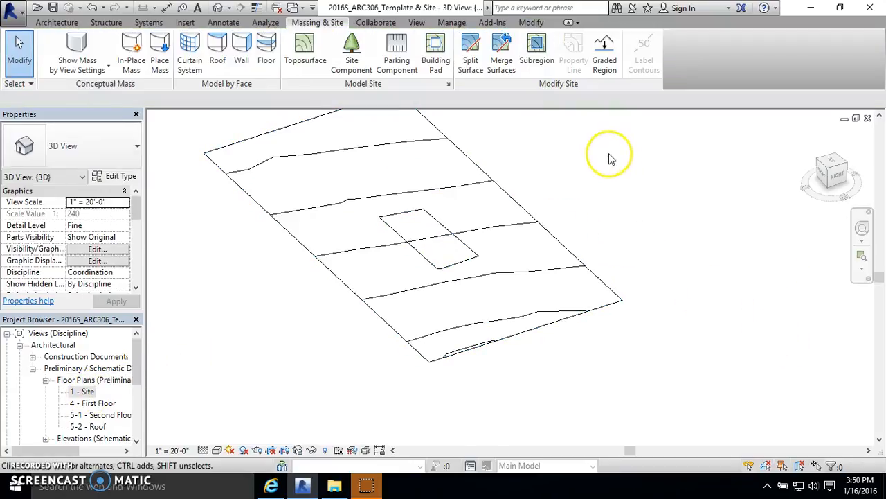
# Step: Split the block region again and pick its bottom edge lines from the imported plan in the Site view
pyautogui.click(470, 52)
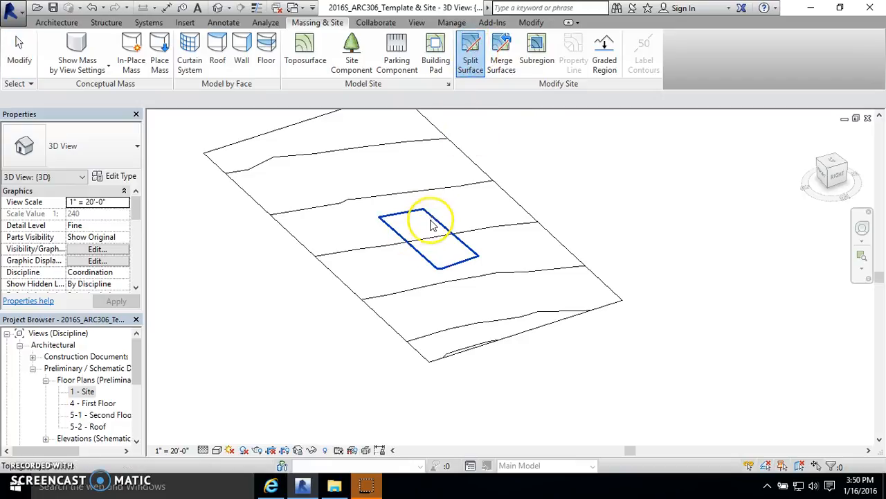
pyautogui.click(416, 220)
pyautogui.doubleClick(82, 391)
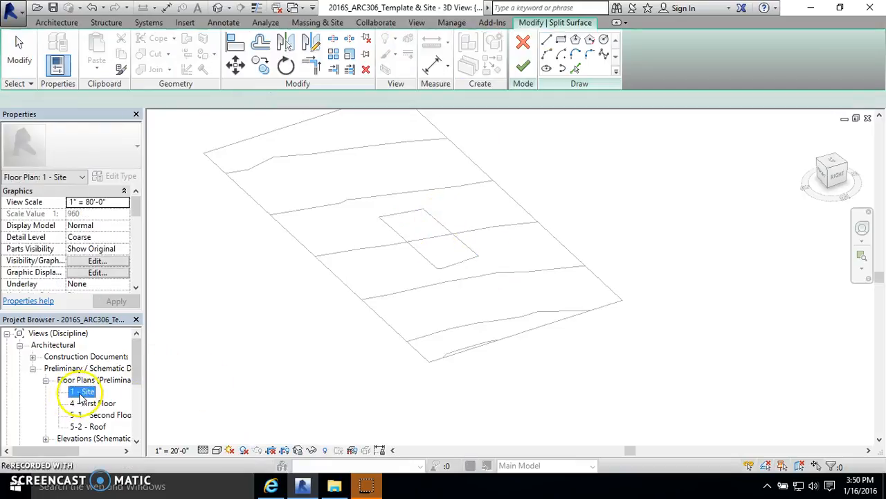
pyautogui.scroll(2, 516, 198)
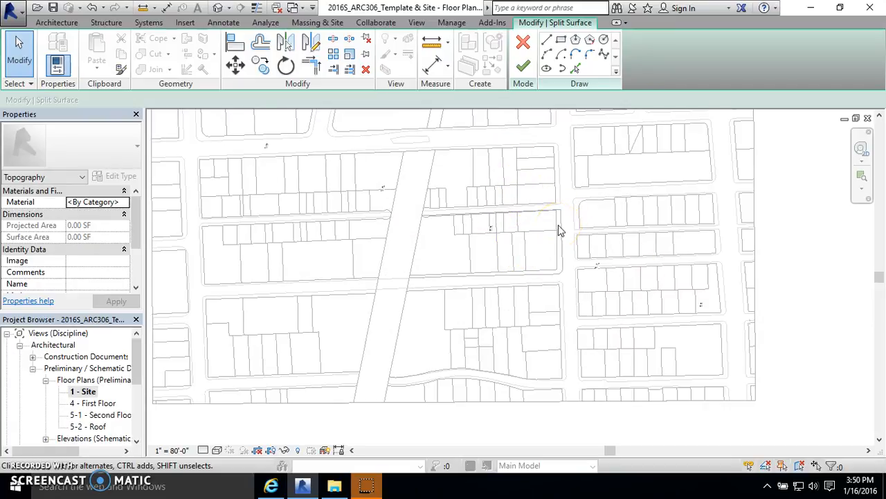
pyautogui.scroll(2, 560, 231)
pyautogui.click(575, 68)
pyautogui.scroll(2, 284, 328)
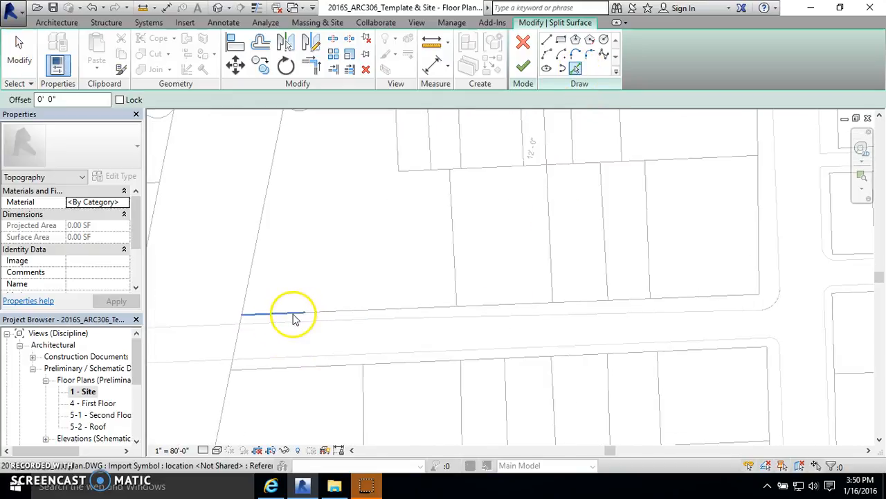
pyautogui.scroll(2, 276, 322)
pyautogui.click(371, 313)
pyautogui.click(465, 309)
pyautogui.click(524, 303)
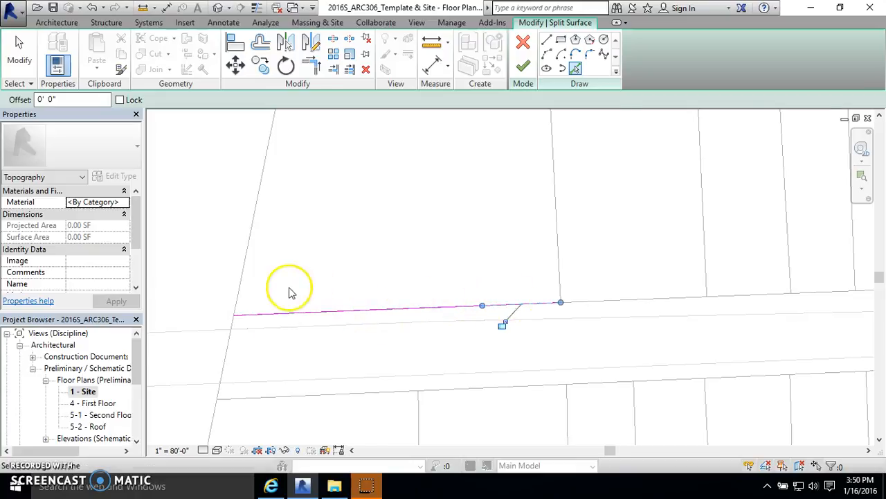
# Step: Pick further bottom edge segments toward the block's lower-right corner
pyautogui.moveTo(442, 285); pyautogui.dragTo(297, 287, button='middle')
pyautogui.click(532, 307)
pyautogui.scroll(-3, 370, 303)
pyautogui.scroll(2, 503, 305)
pyautogui.click(496, 305)
pyautogui.click(561, 305)
pyautogui.click(607, 297)
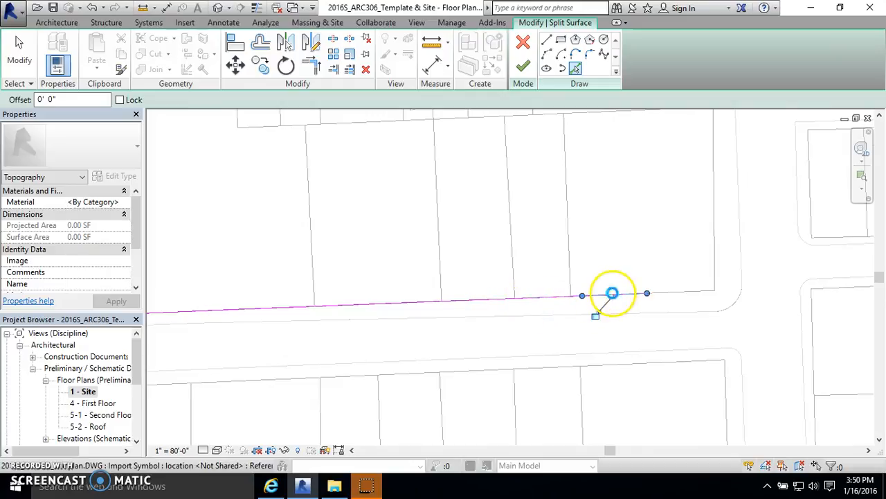
# Step: Pick the lower-right corner and the block's right edge lines
pyautogui.click(687, 293)
pyautogui.click(714, 270)
pyautogui.scroll(-3, 707, 356)
pyautogui.scroll(4, 706, 242)
pyautogui.click(713, 241)
# Step: Pick the top edge segments from the upper-right corner leftward
pyautogui.scroll(2, 699, 228)
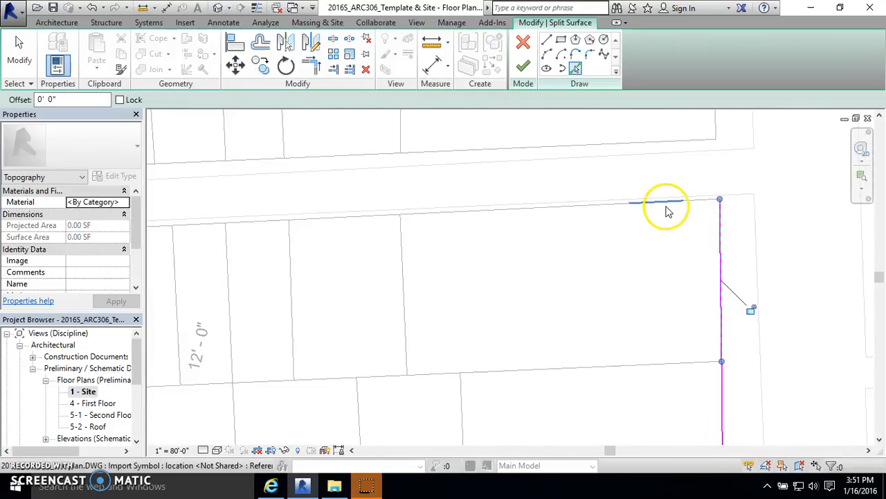
pyautogui.click(696, 210)
pyautogui.click(652, 207)
pyautogui.click(596, 206)
pyautogui.click(473, 214)
pyautogui.click(423, 213)
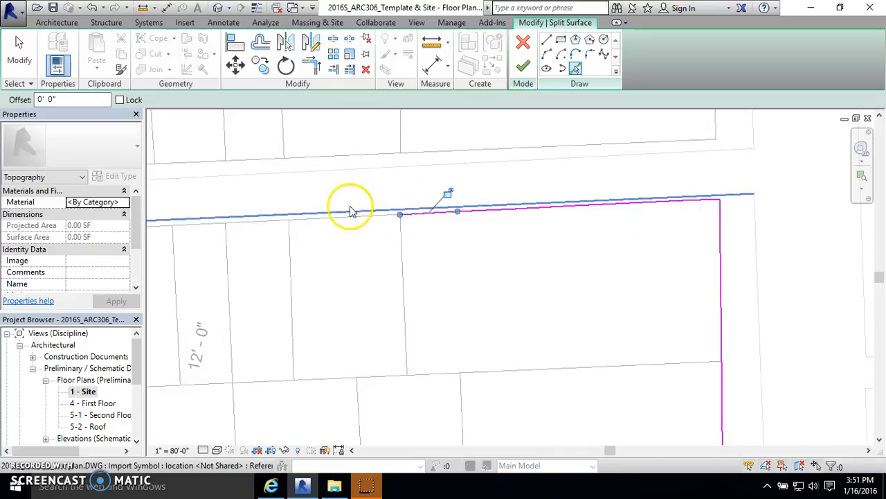
pyautogui.click(379, 215)
# Step: Pick further top edge segments of the block, continuing leftward along the imported plan lines
pyautogui.scroll(-2, 711, 198)
pyautogui.scroll(2, 560, 218)
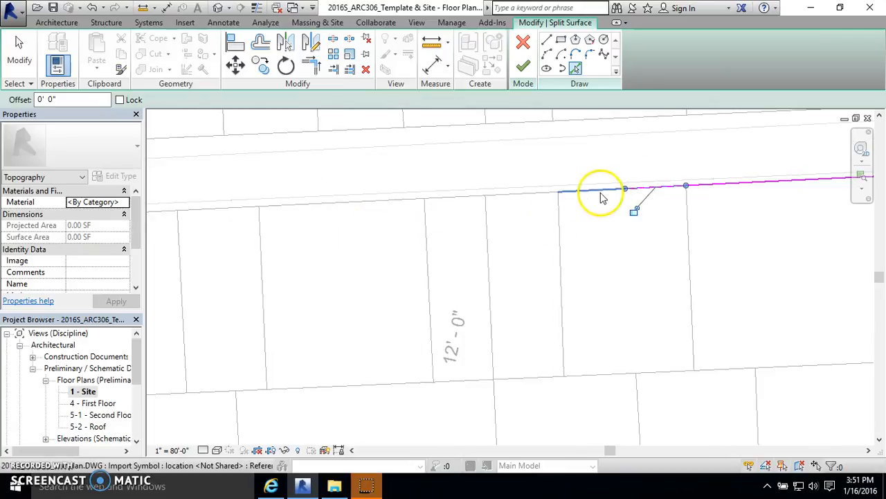
pyautogui.click(524, 203)
pyautogui.click(456, 205)
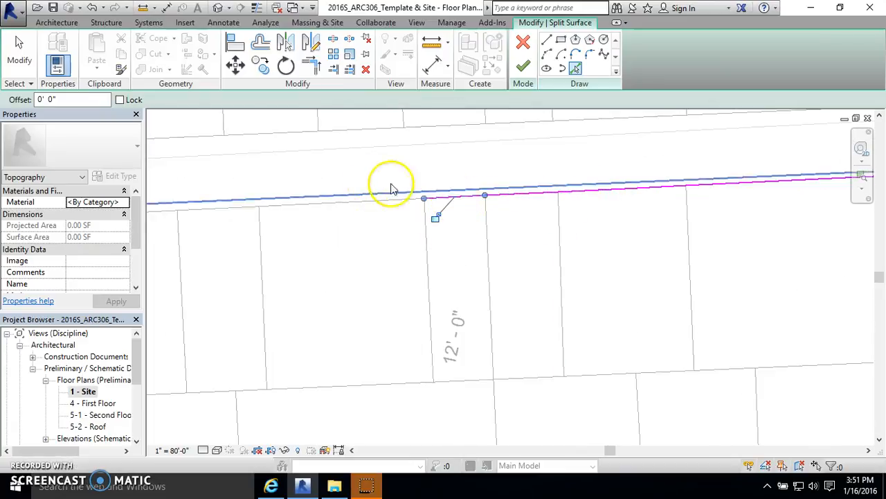
pyautogui.click(364, 204)
pyautogui.click(333, 206)
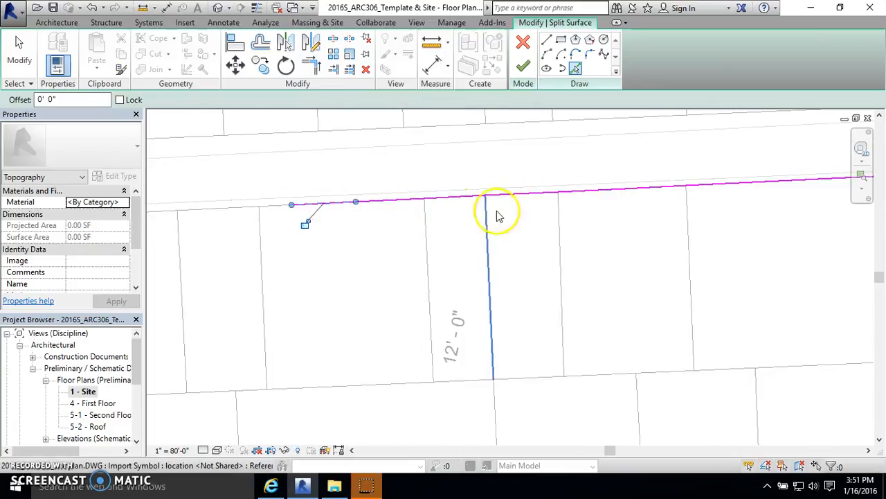
# Step: Continue picking top edge segments leftward up to where the curb arc begins near the upper-left corner
pyautogui.moveTo(499, 215); pyautogui.dragTo(693, 215, button='middle')
pyautogui.click(432, 207)
pyautogui.click(392, 209)
pyautogui.click(358, 210)
pyautogui.click(320, 212)
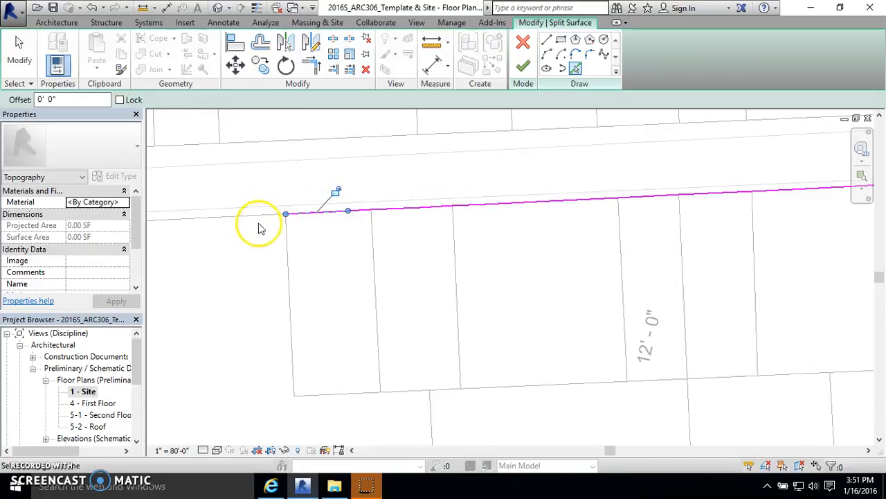
pyautogui.moveTo(263, 208)
pyautogui.mouseDown(button='middle')
pyautogui.moveTo(393, 228)
pyautogui.moveTo(407, 210)
pyautogui.mouseUp(button='middle')
pyautogui.click(420, 206)
pyautogui.scroll(2, 274, 224)
pyautogui.click(309, 209)
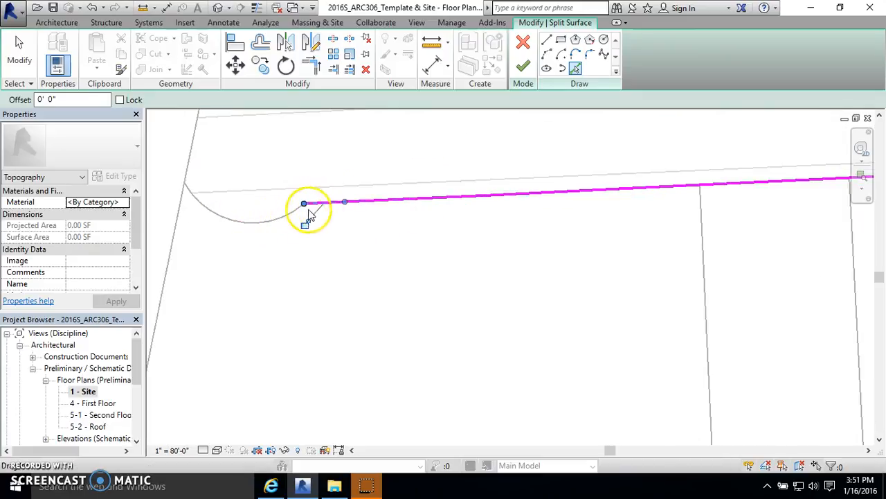
# Step: Pick the block's slanted left edge line and exit the pick tool
pyautogui.scroll(2, 242, 217)
pyautogui.scroll(-2, 412, 234)
pyautogui.scroll(-3, 392, 118)
pyautogui.scroll(-3, 465, 142)
pyautogui.click(465, 149)
pyautogui.scroll(-1, 465, 149)
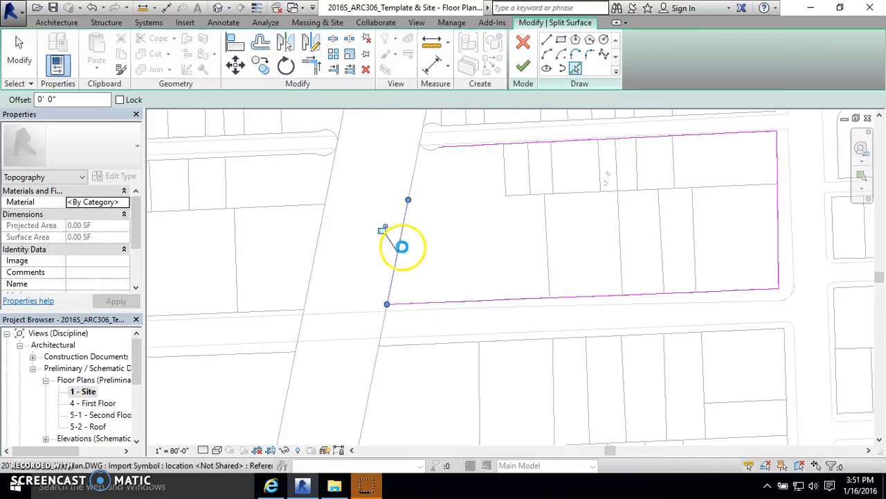
pyautogui.scroll(3, 423, 150)
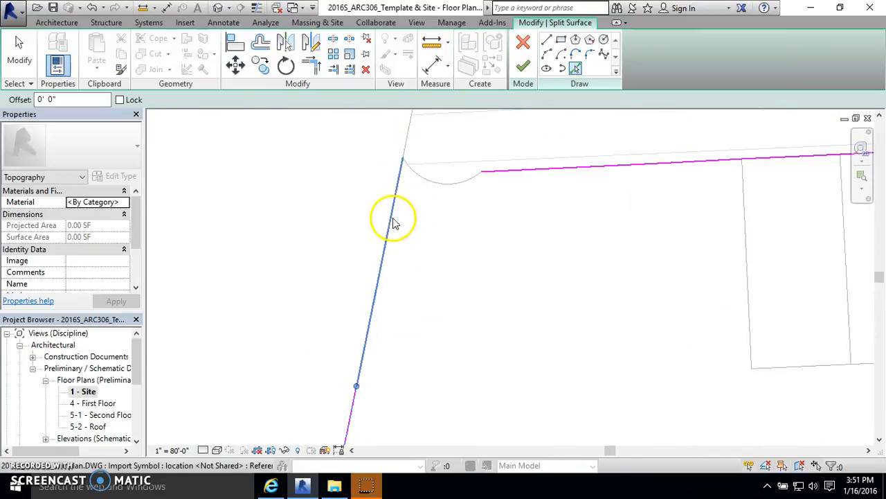
pyautogui.scroll(-2, 385, 183)
pyautogui.click(19, 59)
pyautogui.scroll(-2, 437, 239)
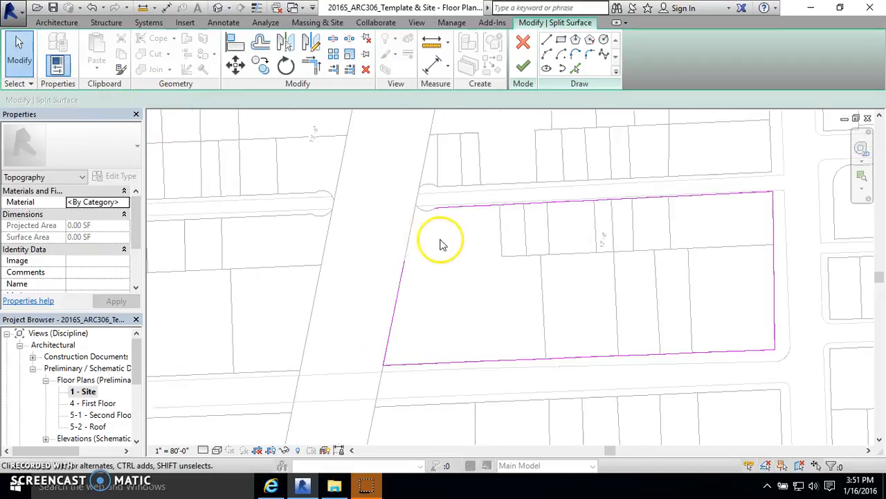
# Step: Extend the bottom boundary line's left end to meet the block's left edge line
pyautogui.click(403, 293)
pyautogui.click(405, 298)
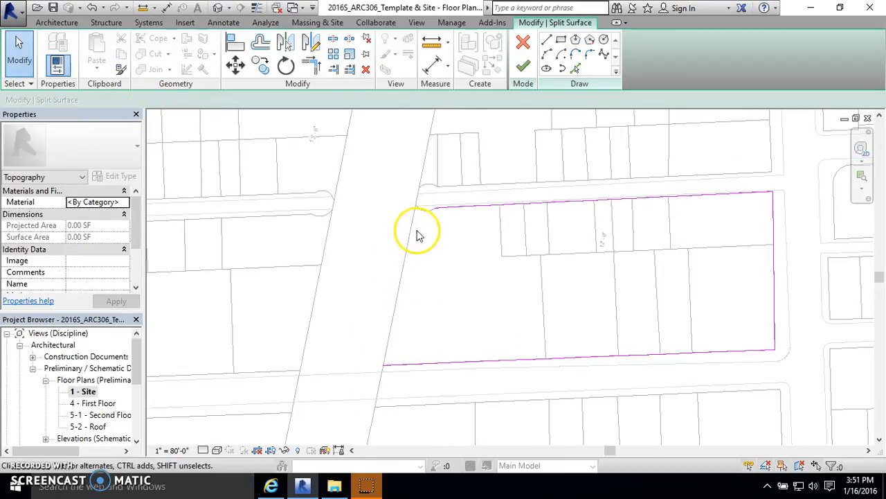
pyautogui.scroll(5, 367, 417)
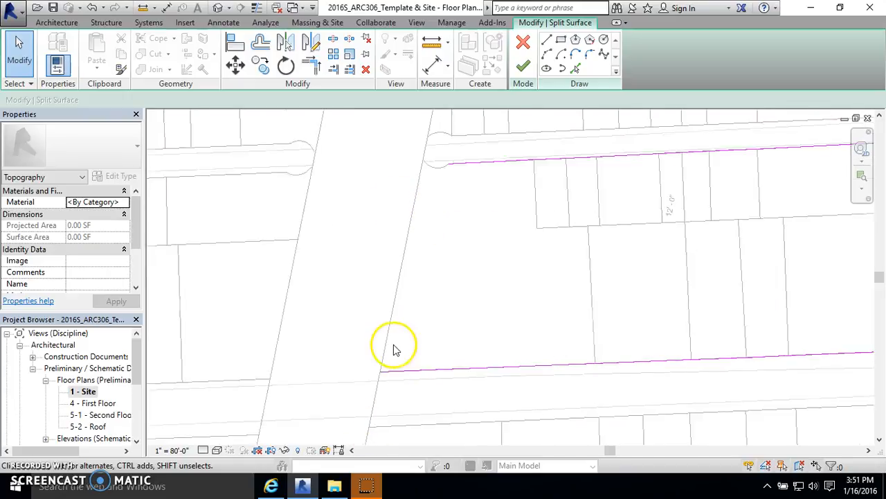
pyautogui.click(371, 356)
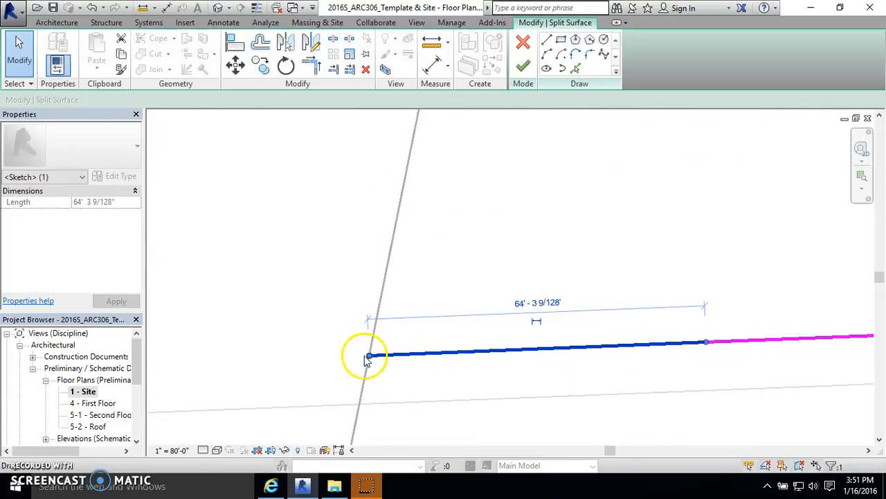
pyautogui.moveTo(370, 356); pyautogui.dragTo(345, 356)
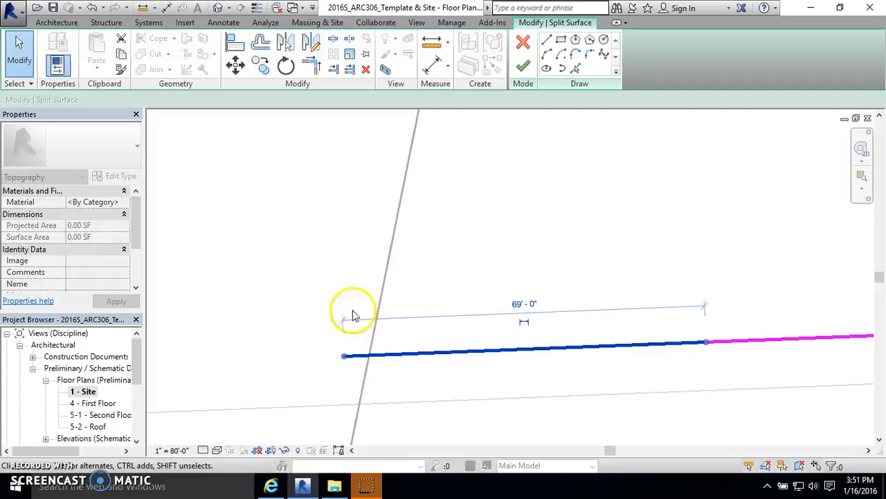
pyautogui.click(321, 198)
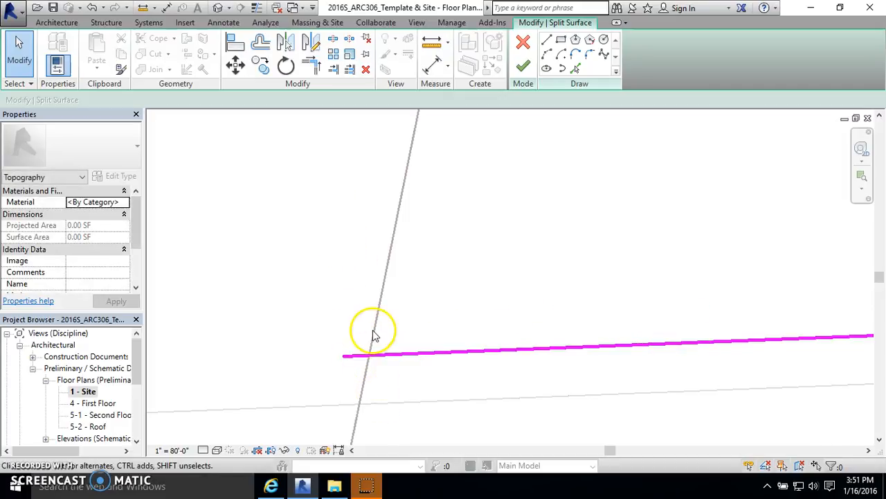
# Step: Pick the short segment of the left edge at the block's upper-left corner
pyautogui.scroll(-3, 361, 335)
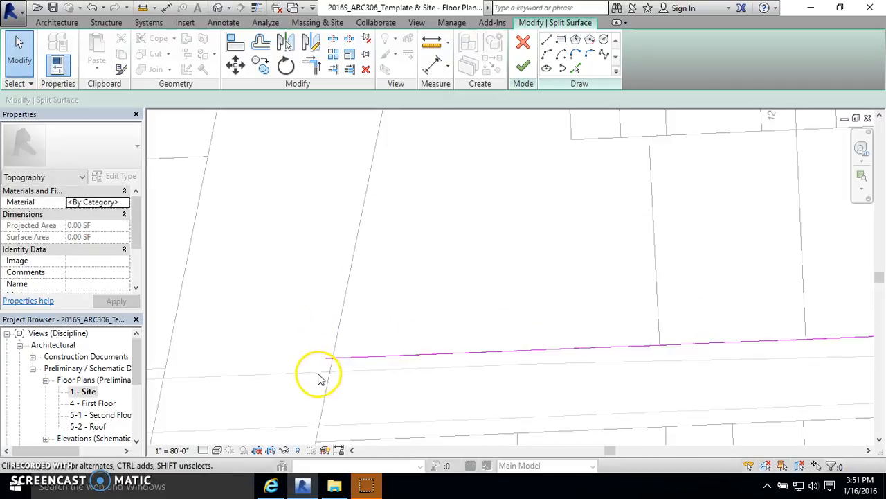
pyautogui.scroll(-3, 341, 331)
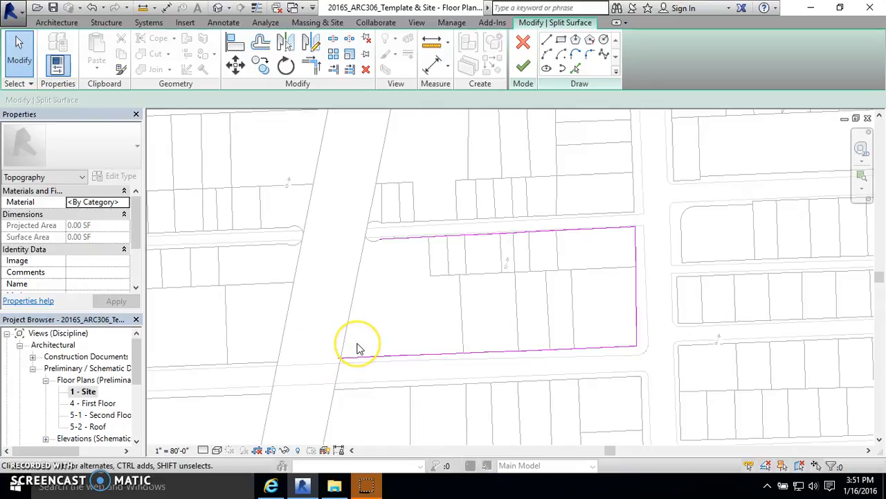
pyautogui.scroll(3, 373, 277)
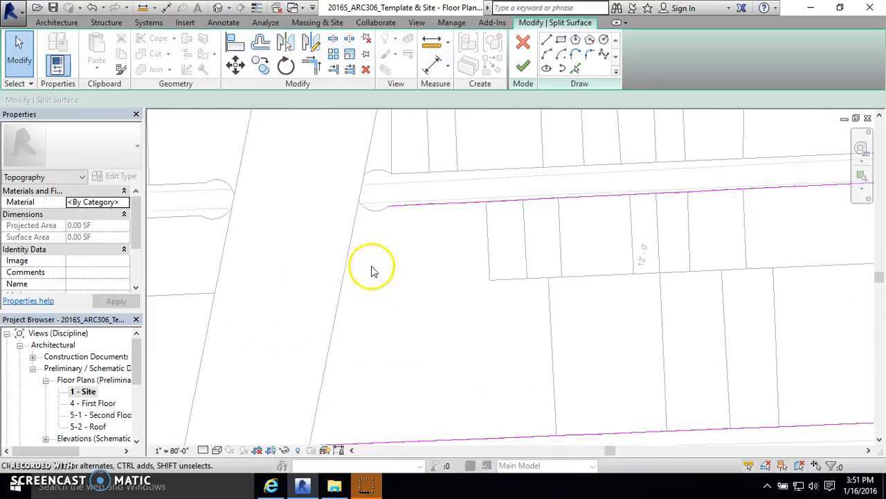
pyautogui.click(575, 67)
pyautogui.scroll(5, 409, 184)
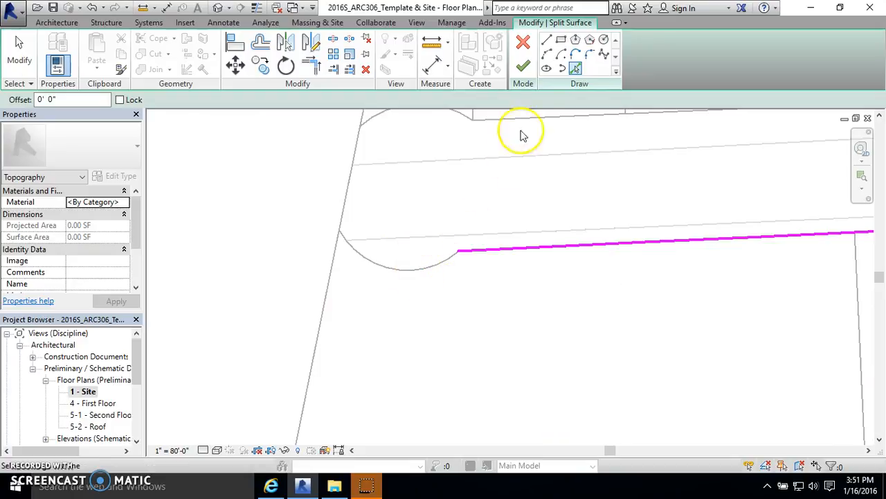
pyautogui.scroll(6, 340, 237)
pyautogui.click(341, 237)
pyautogui.scroll(-1, 322, 218)
pyautogui.scroll(-1, 322, 219)
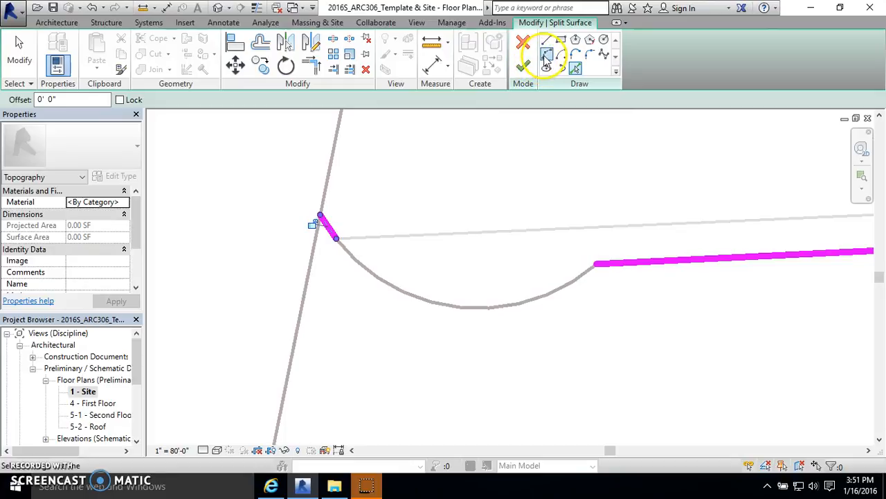
# Step: Draw an arc of about 17 ft radius along the curb return, joining the left edge to the top edge
pyautogui.click(547, 56)
pyautogui.click(334, 239)
pyautogui.click(600, 263)
pyautogui.click(431, 307)
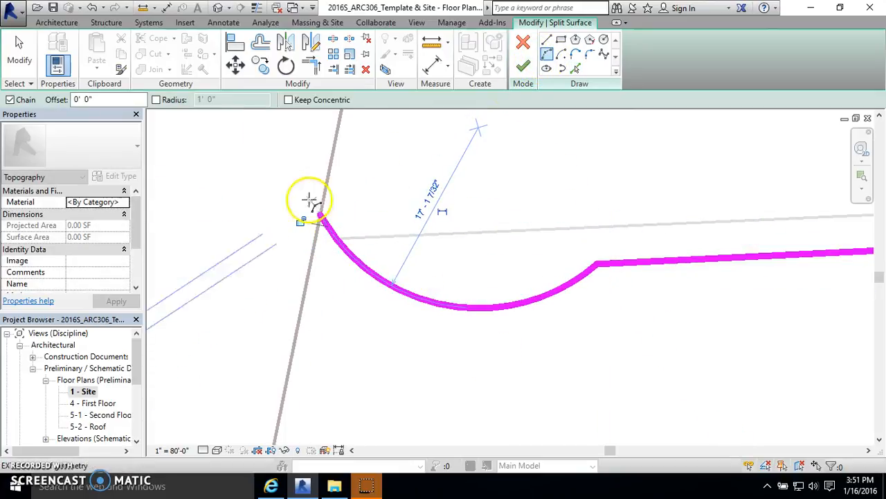
pyautogui.click(20, 52)
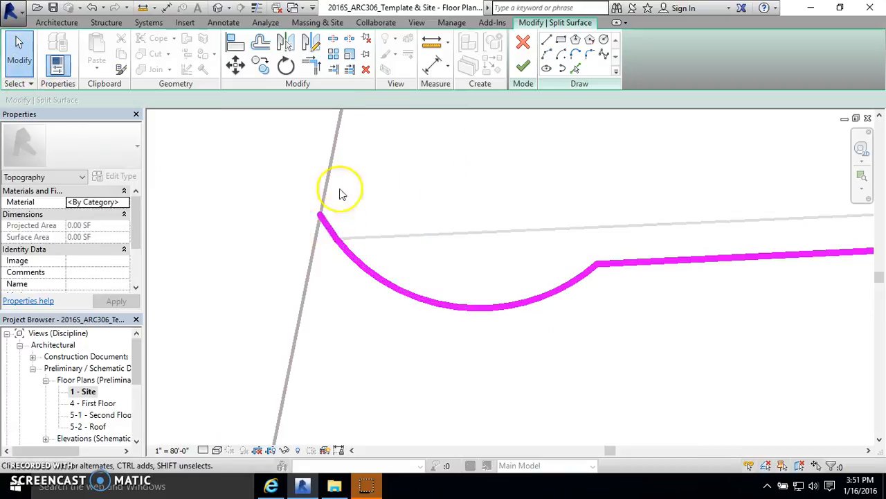
# Step: Finish the split surface boundary sketch
pyautogui.scroll(-5, 350, 195)
pyautogui.scroll(2, 356, 199)
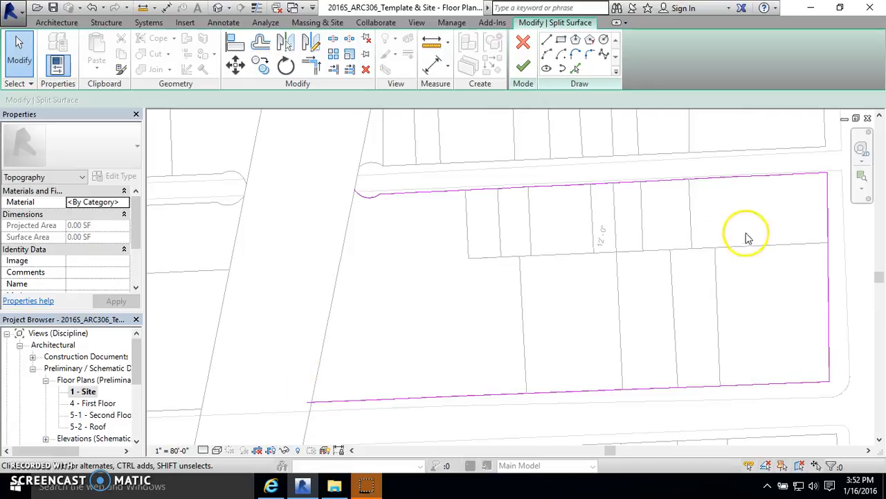
pyautogui.scroll(-2, 618, 193)
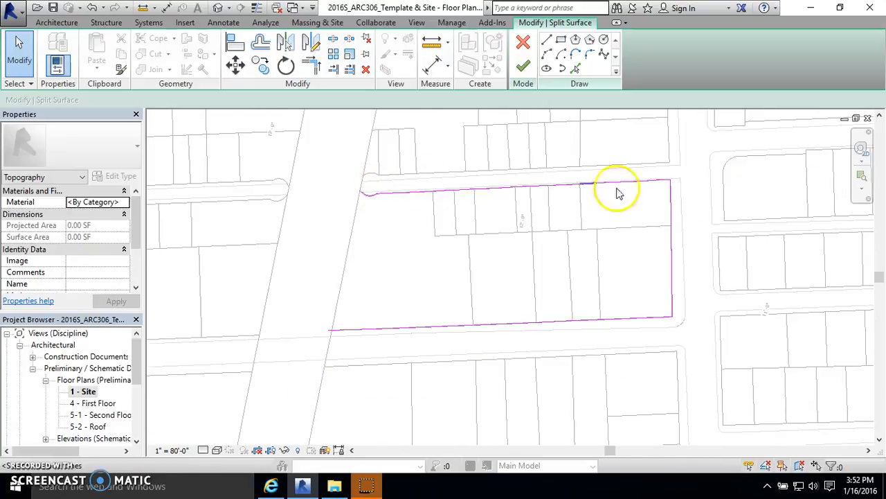
pyautogui.scroll(2, 360, 294)
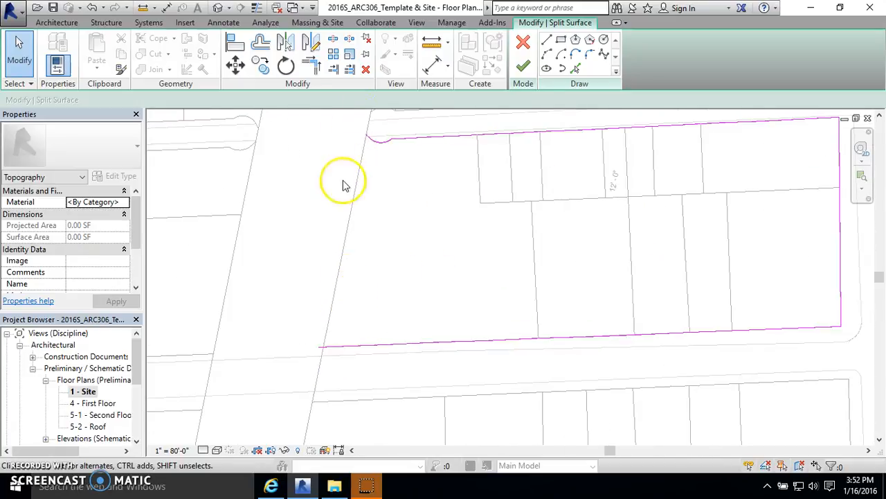
pyautogui.scroll(-1, 340, 191)
pyautogui.click(524, 67)
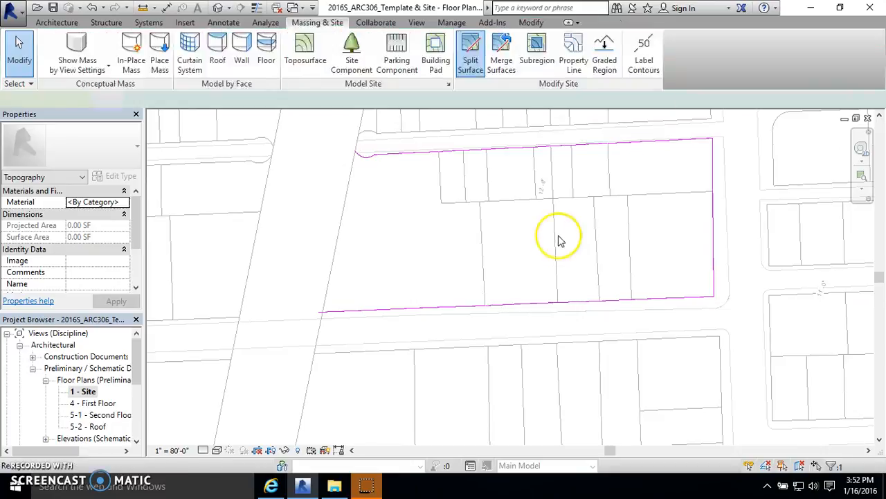
# Step: Open the default 3D view and select the split toposurface pieces to examine them
pyautogui.press('Escape')
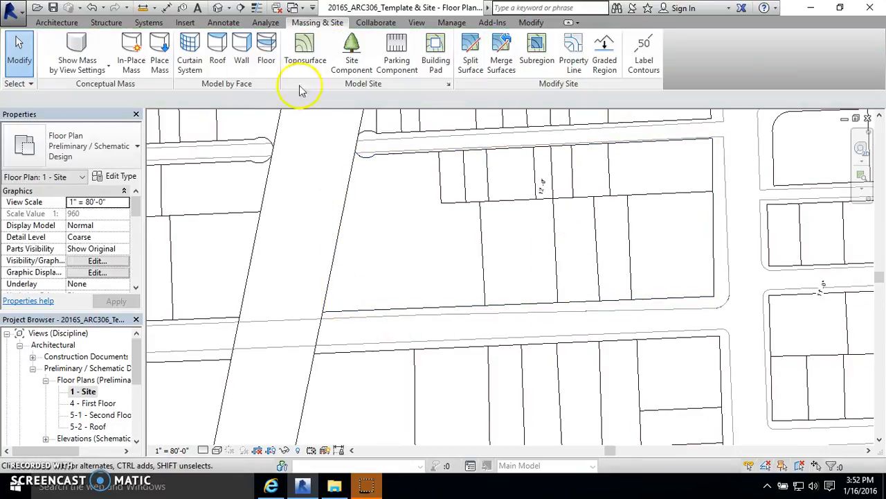
pyautogui.click(217, 8)
pyautogui.scroll(3, 411, 254)
pyautogui.scroll(3, 309, 222)
pyautogui.click(311, 223)
pyautogui.scroll(-4, 231, 211)
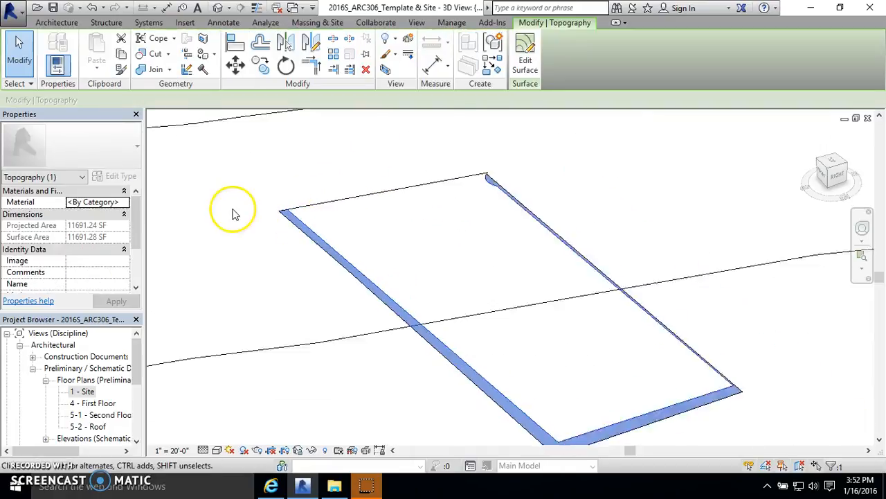
pyautogui.click(346, 199)
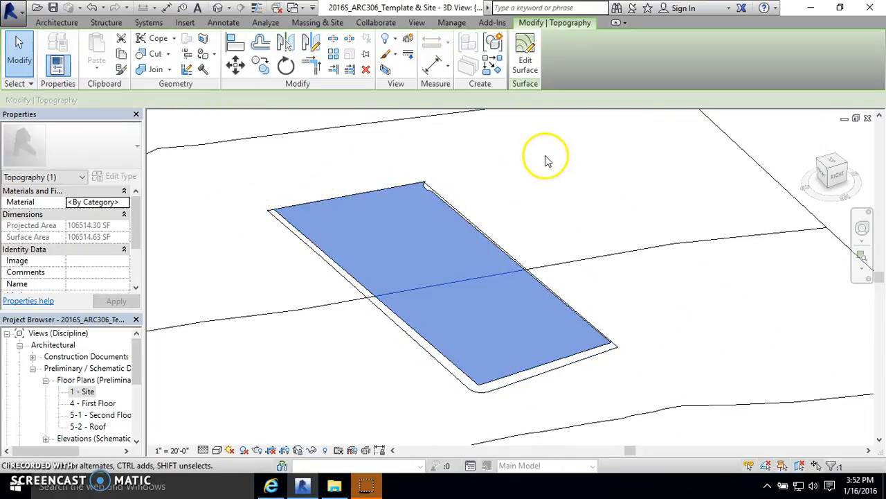
pyautogui.click(534, 161)
pyautogui.click(350, 194)
pyautogui.click(489, 178)
pyautogui.click(372, 194)
pyautogui.click(544, 191)
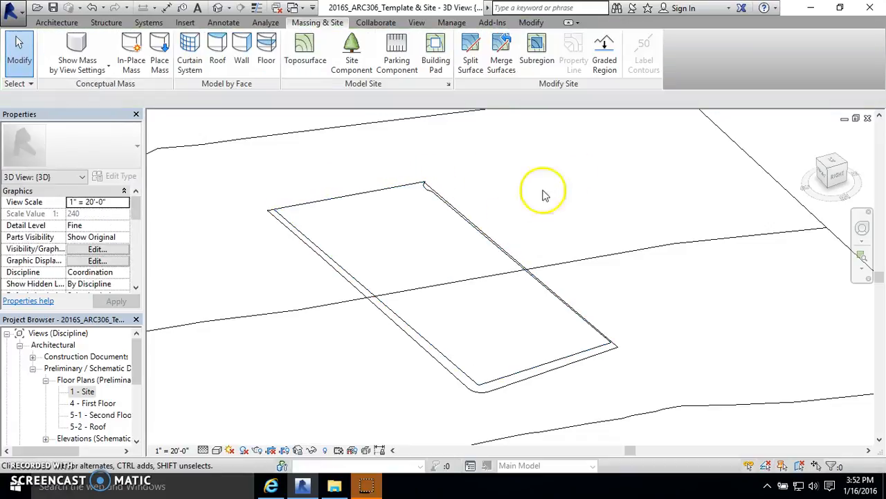
# Step: Return to the 1 - Site floor plan view
pyautogui.click(80, 391)
pyautogui.click(93, 402)
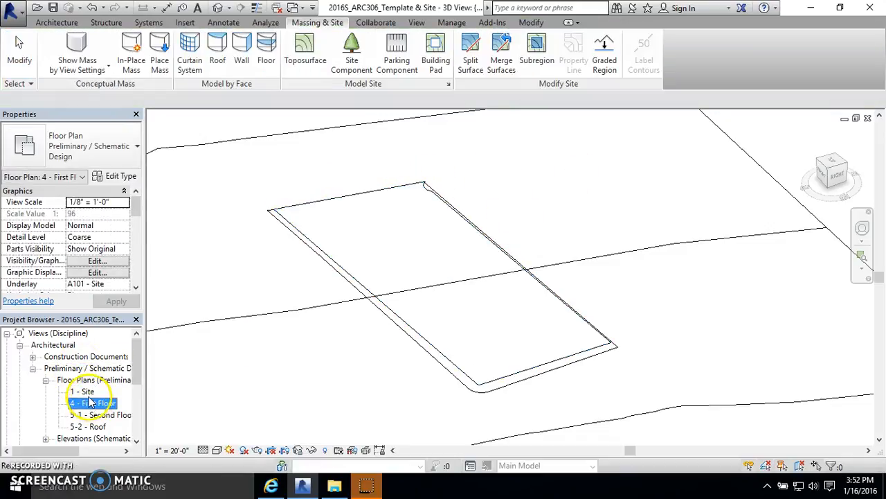
pyautogui.doubleClick(81, 392)
pyautogui.scroll(4, 466, 192)
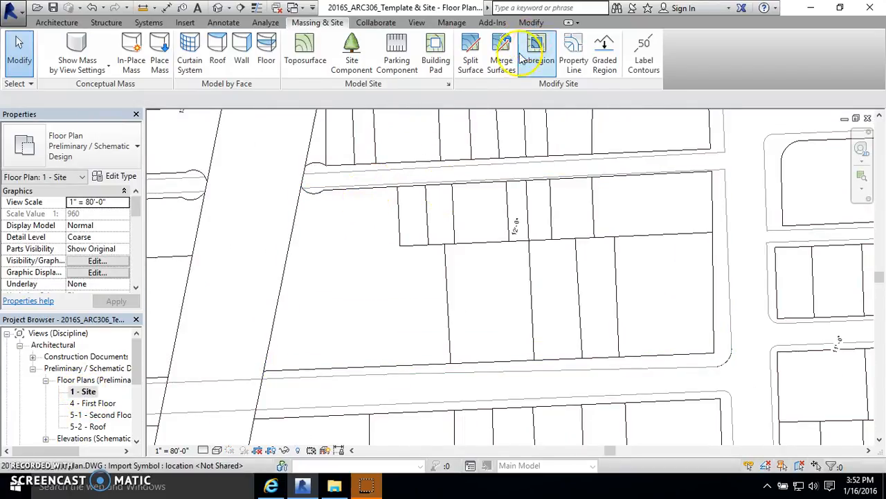
# Step: Split the block toposurface by picking the DWG lot lines that step across the block's western portion, and finish the sketch
pyautogui.click(470, 57)
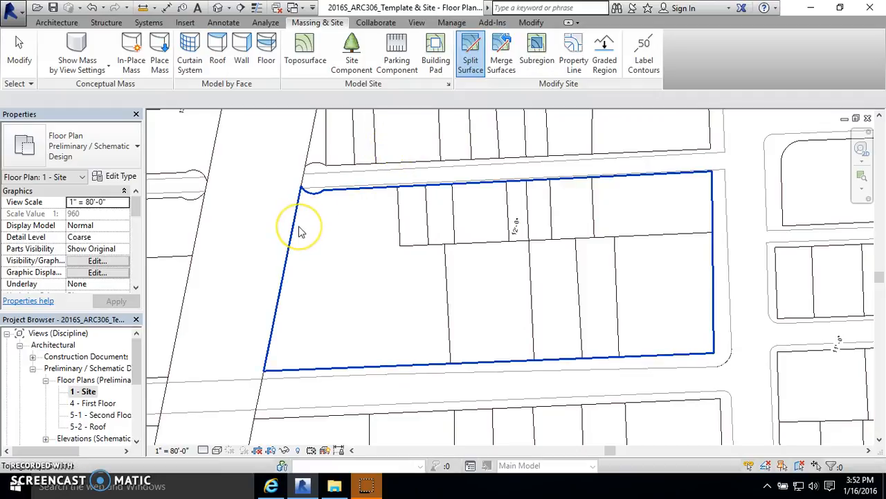
pyautogui.click(602, 282)
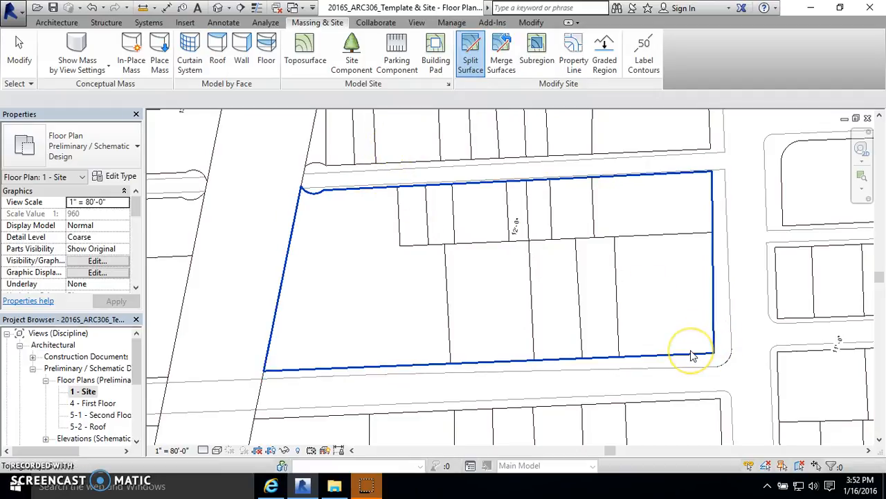
pyautogui.click(691, 356)
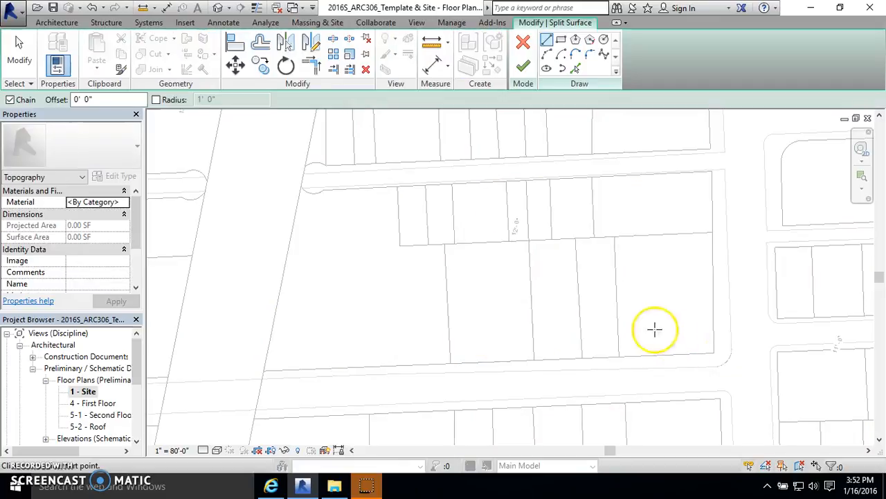
pyautogui.click(576, 68)
pyautogui.click(401, 208)
pyautogui.scroll(3, 408, 242)
pyautogui.click(407, 253)
pyautogui.scroll(4, 443, 253)
pyautogui.click(483, 244)
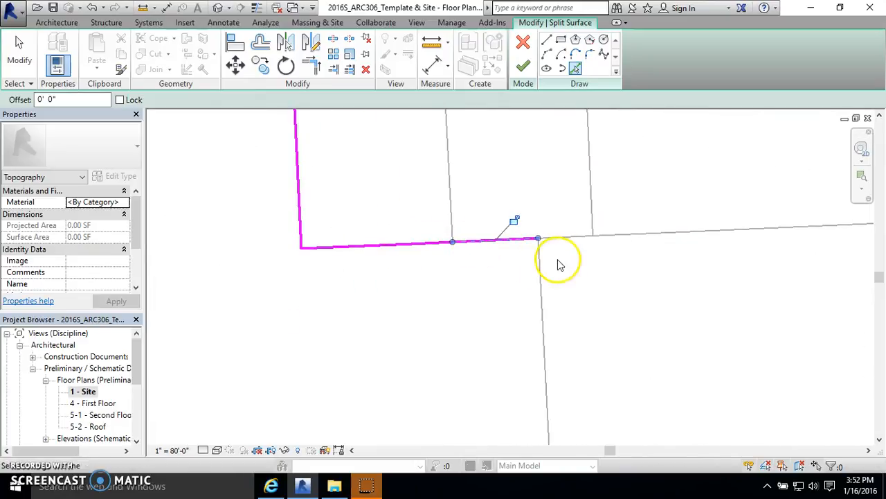
pyautogui.click(540, 256)
pyautogui.scroll(-3, 519, 228)
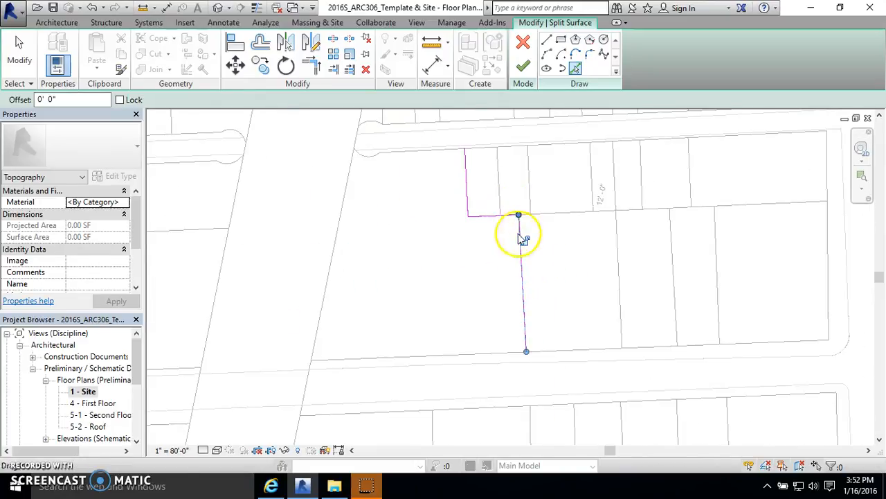
pyautogui.click(28, 51)
pyautogui.scroll(-3, 395, 277)
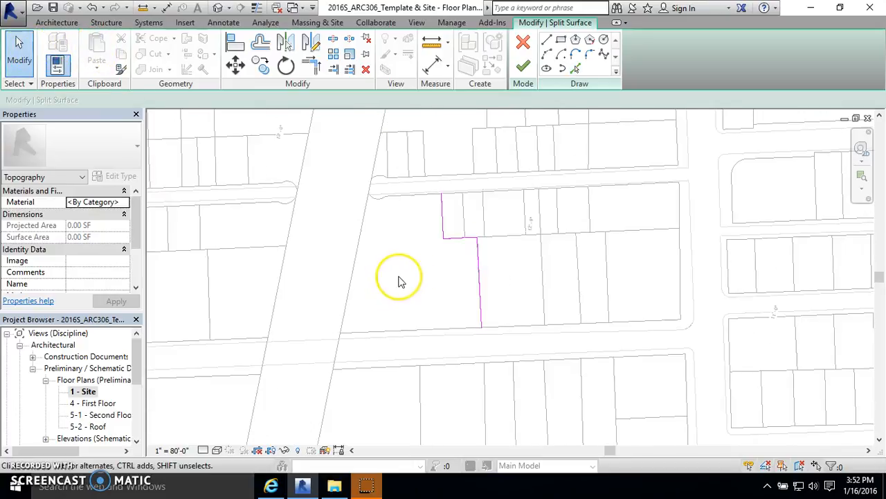
pyautogui.scroll(2, 552, 237)
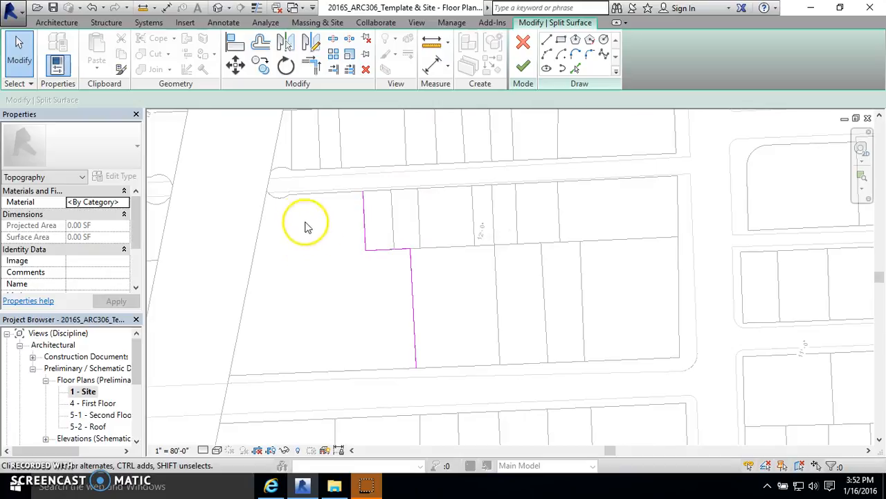
pyautogui.click(523, 66)
# Step: Select the western split piece, inspect it in the default 3D view, and return to the 1 - Site plan
pyautogui.click(340, 277)
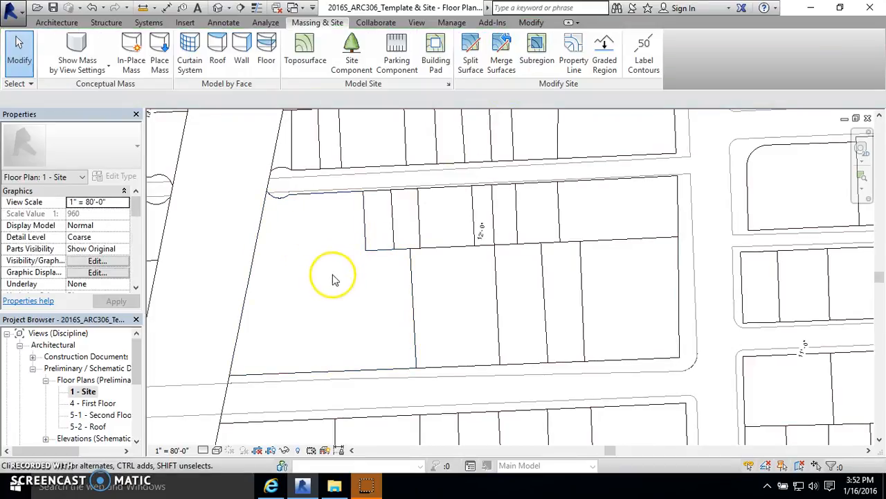
pyautogui.click(414, 274)
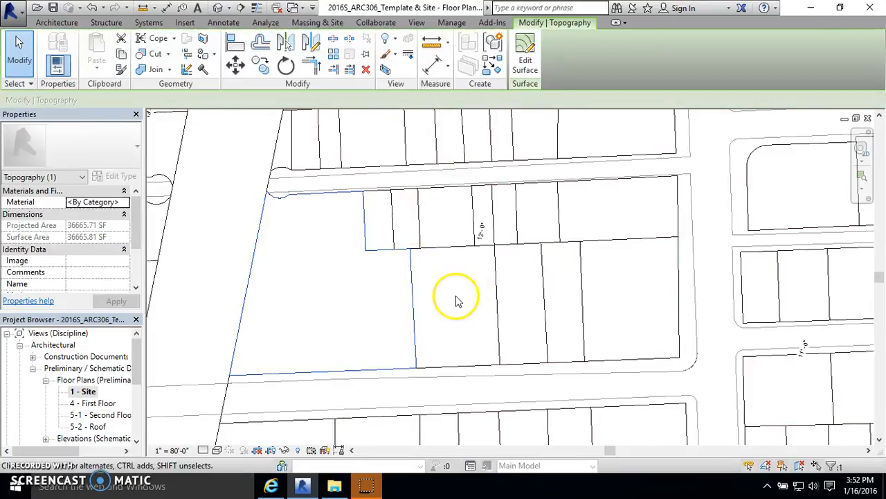
pyautogui.click(454, 278)
pyautogui.click(219, 8)
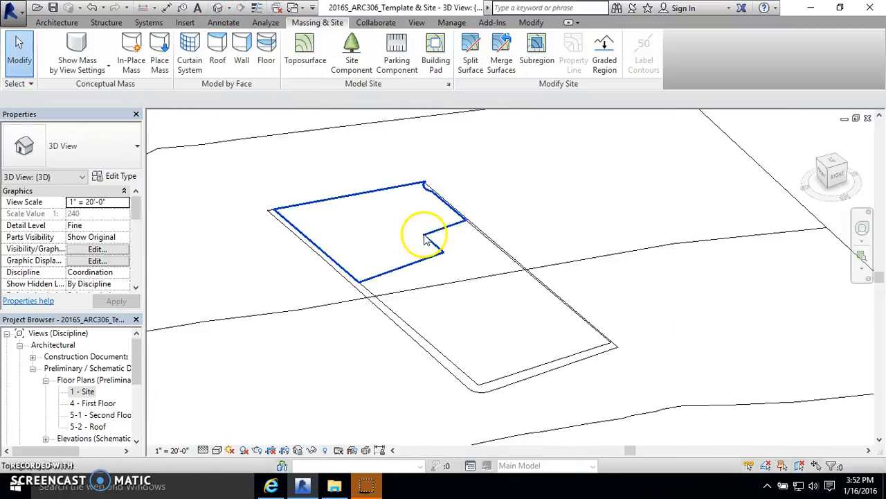
pyautogui.doubleClick(83, 391)
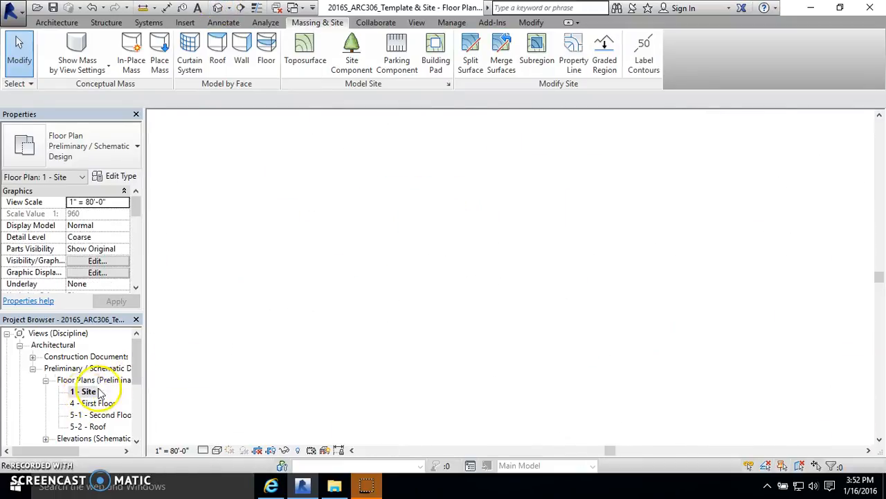
# Step: Split the remaining block surface along the first top-row lot line to separate the corner lot
pyautogui.click(472, 49)
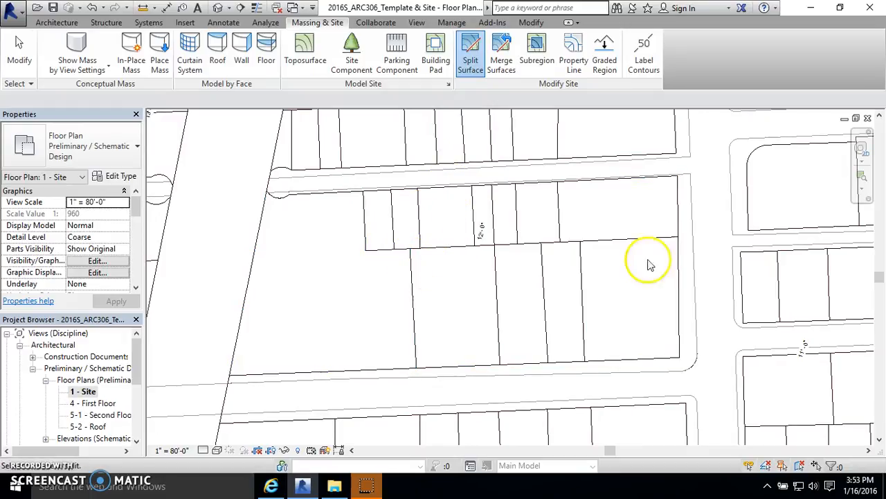
pyautogui.click(676, 228)
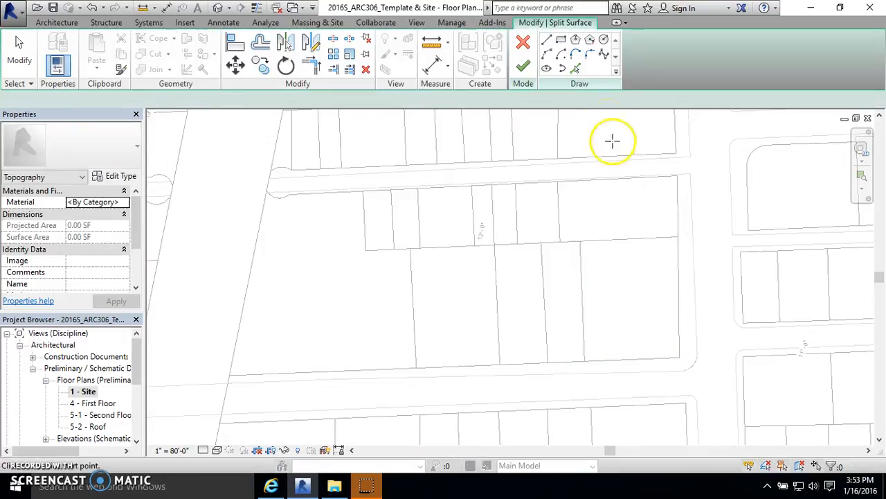
pyautogui.click(575, 68)
pyautogui.click(395, 228)
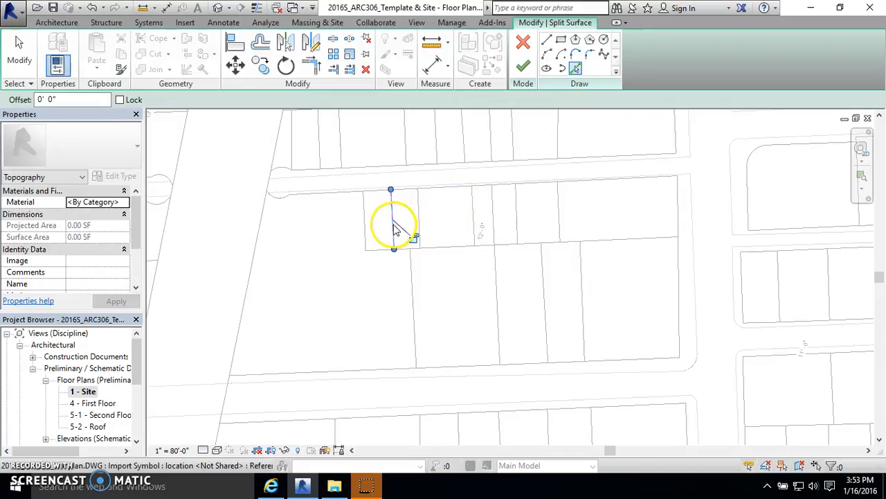
pyautogui.click(524, 68)
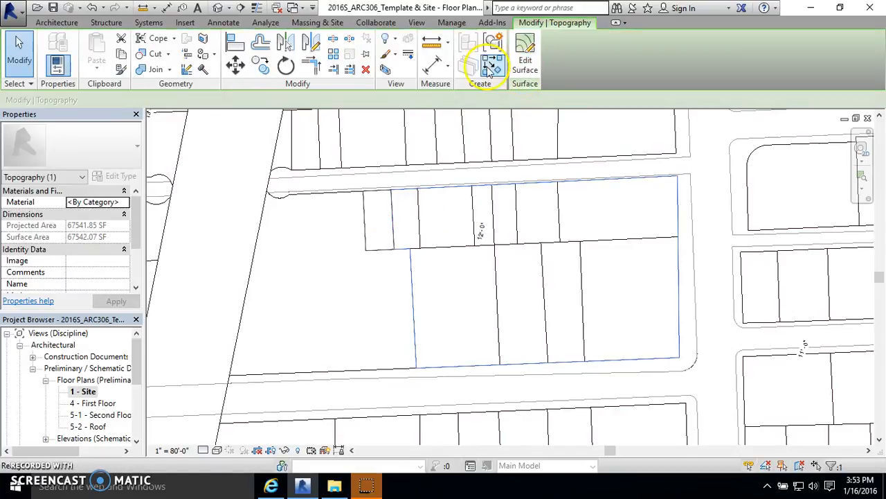
pyautogui.click(453, 276)
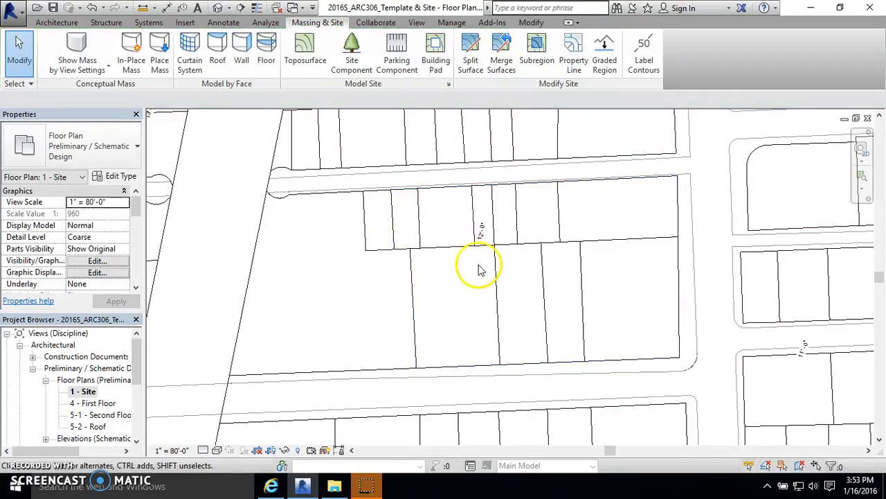
# Step: Split the remaining surface along the long horizontal lot line dividing the top row of lots from the southern lots
pyautogui.click(470, 49)
pyautogui.click(681, 276)
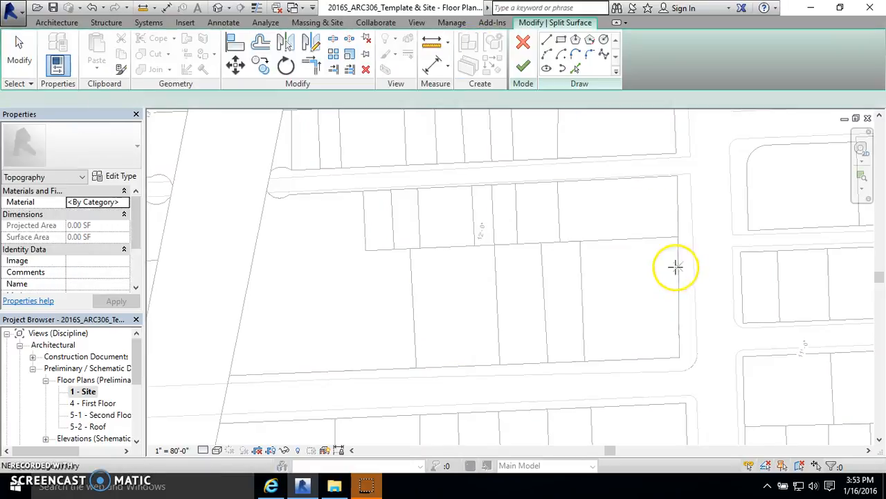
pyautogui.click(575, 67)
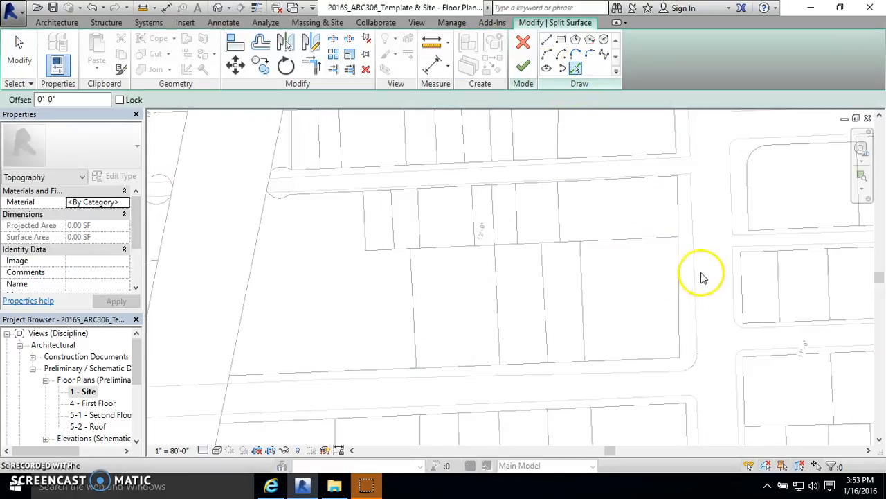
pyautogui.click(659, 244)
pyautogui.scroll(4, 656, 245)
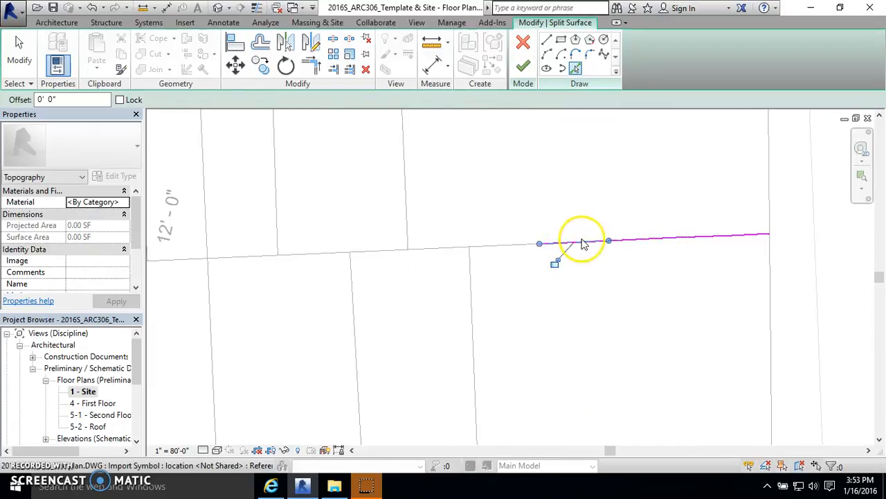
pyautogui.click(387, 251)
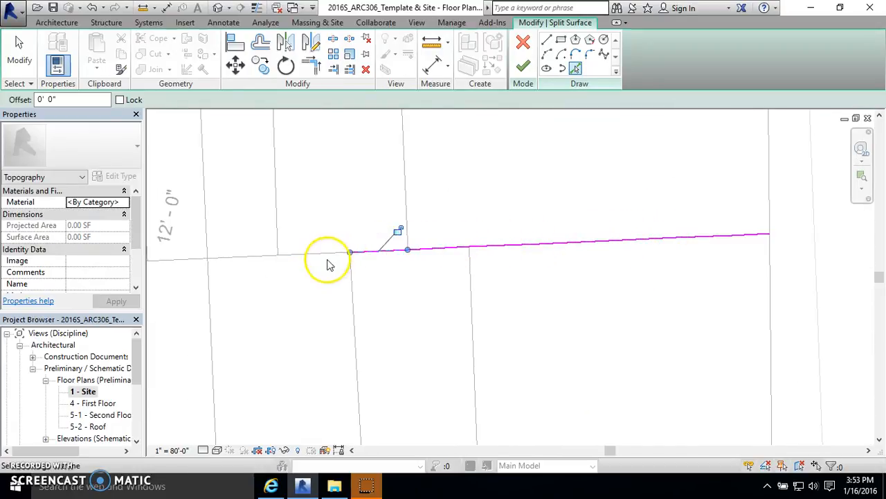
pyautogui.click(244, 257)
pyautogui.click(305, 259)
pyautogui.scroll(-2, 623, 257)
pyautogui.scroll(2, 356, 266)
pyautogui.click(360, 263)
pyautogui.scroll(-2, 557, 281)
pyautogui.scroll(2, 394, 280)
pyautogui.click(371, 264)
pyautogui.scroll(-2, 326, 251)
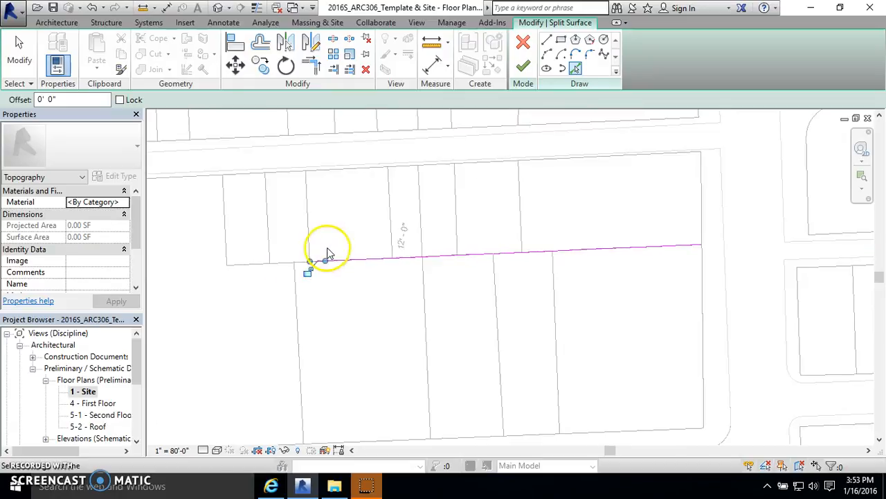
pyautogui.scroll(2, 316, 255)
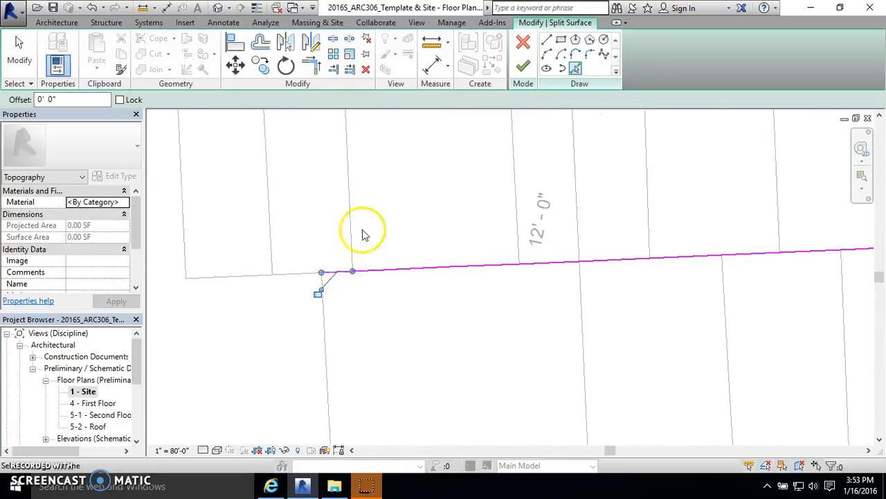
pyautogui.scroll(-3, 367, 207)
pyautogui.click(523, 70)
pyautogui.click(560, 246)
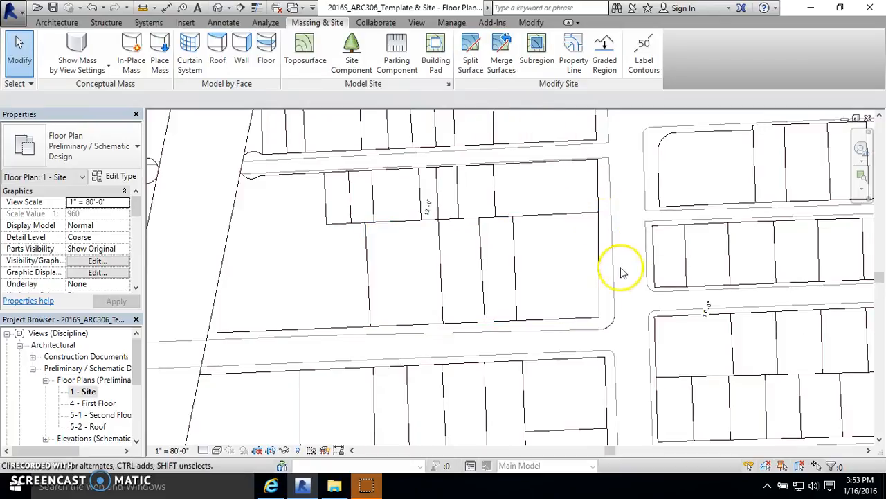
pyautogui.click(597, 235)
pyautogui.press('Escape')
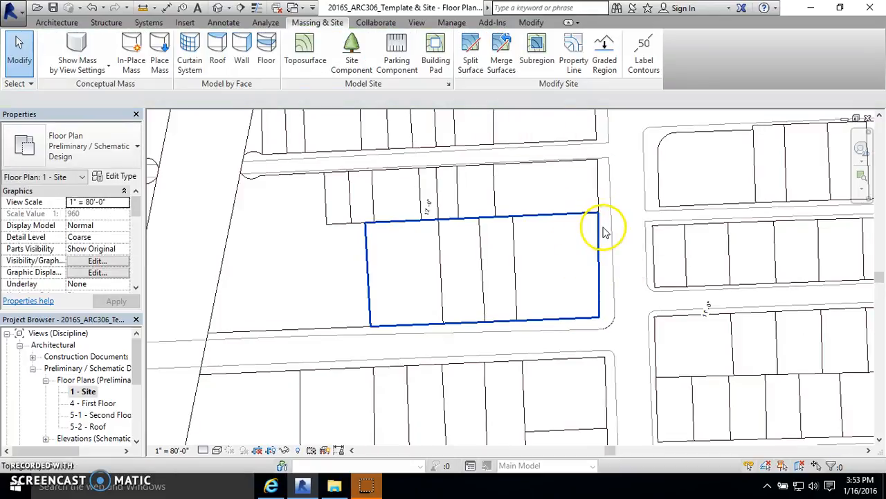
# Step: Split the southern surface along its westernmost interior lot line
pyautogui.click(471, 57)
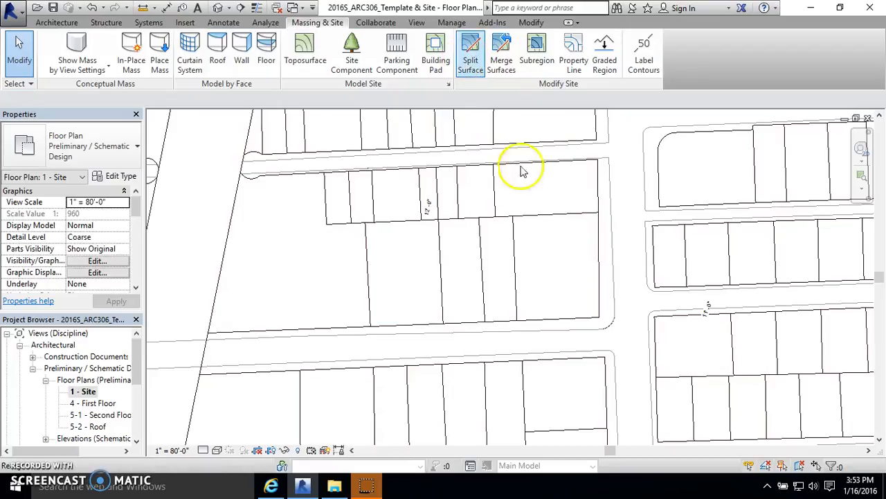
pyautogui.click(601, 248)
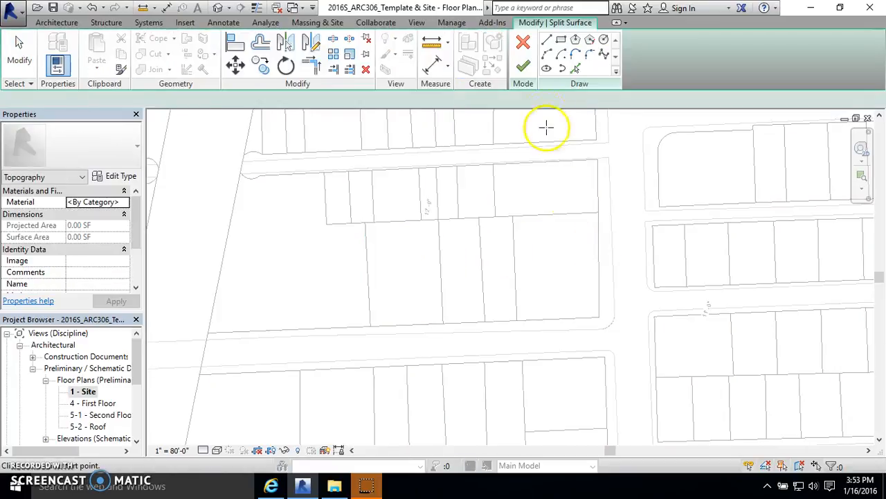
pyautogui.click(575, 68)
pyautogui.click(442, 251)
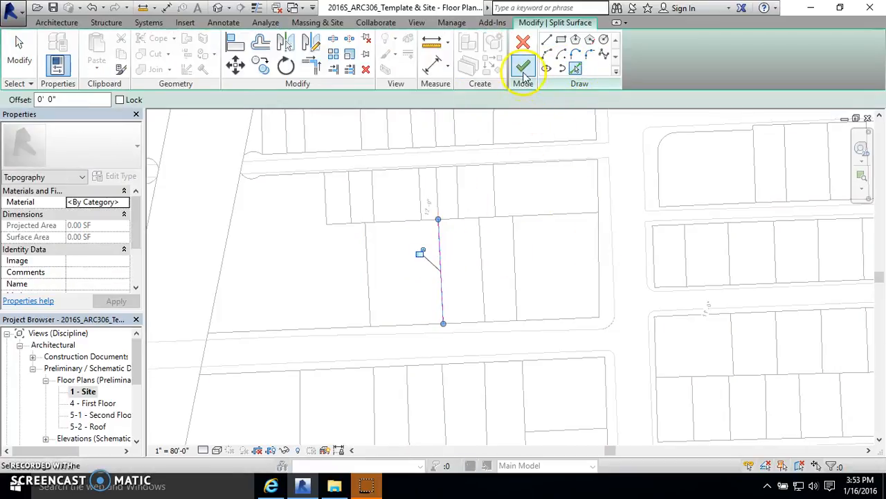
pyautogui.click(523, 67)
pyautogui.click(626, 186)
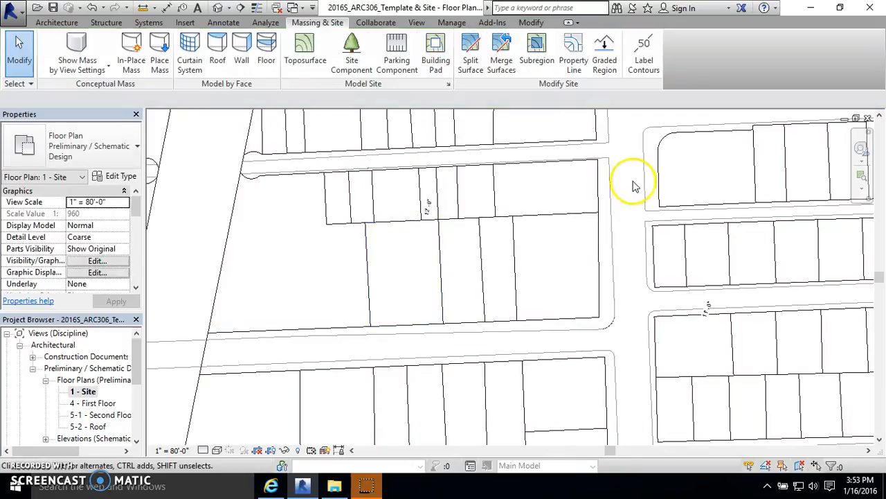
# Step: Split the remaining southern surface along the next vertical lot line to the east
pyautogui.click(471, 55)
pyautogui.click(594, 233)
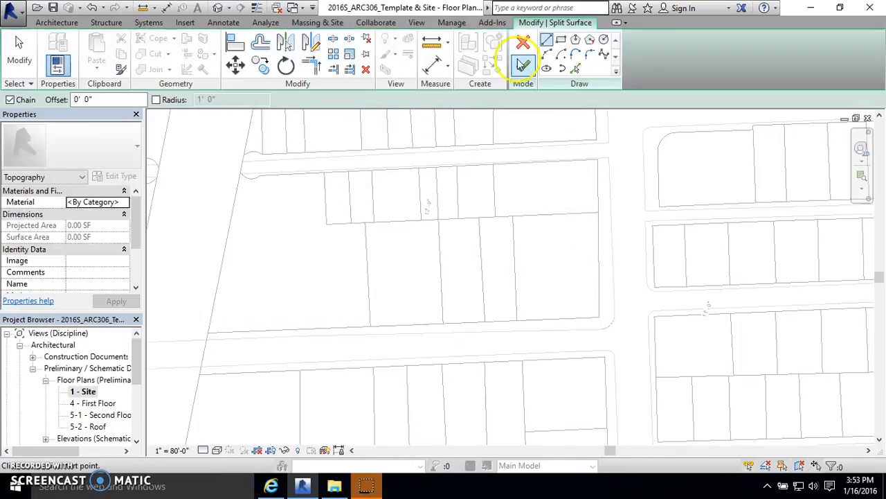
pyautogui.click(577, 70)
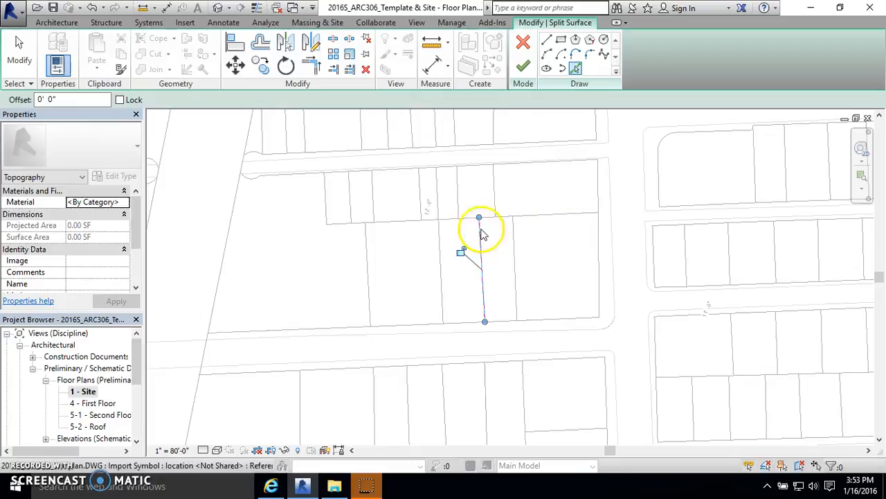
pyautogui.click(523, 65)
pyautogui.click(628, 228)
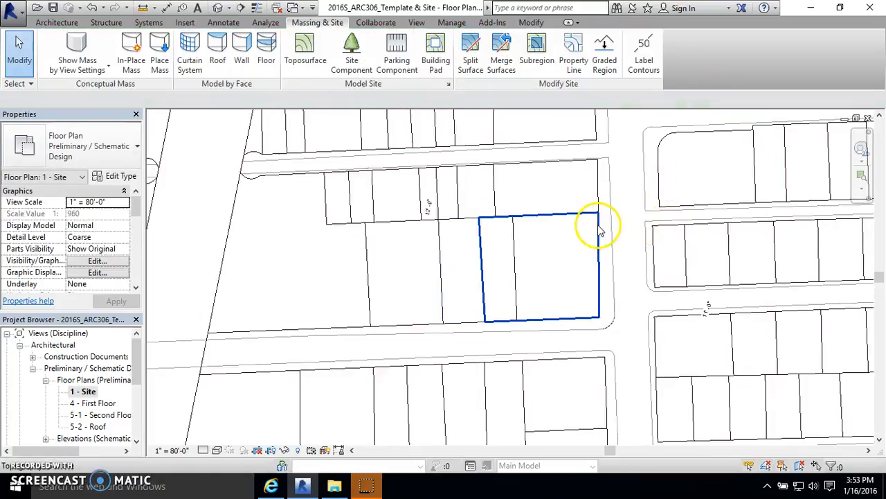
# Step: Split the last southern surface along the following lot line and view the split block in the default 3D view
pyautogui.click(476, 72)
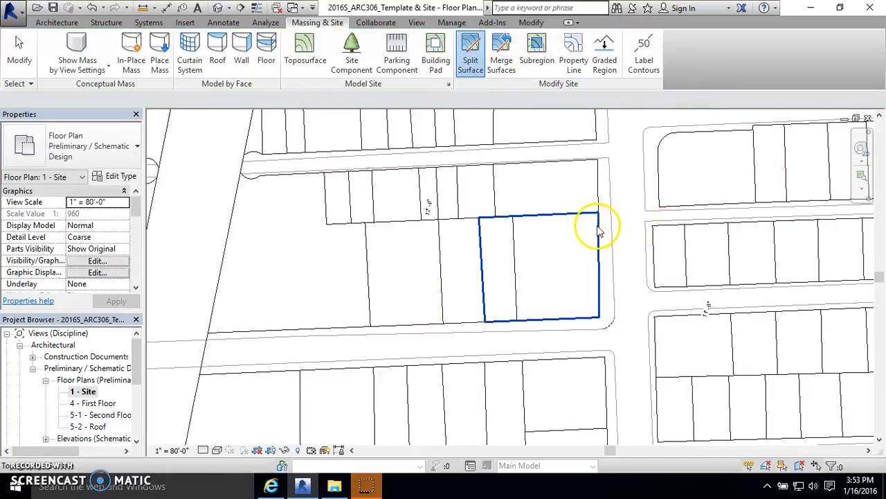
pyautogui.click(596, 224)
pyautogui.click(574, 68)
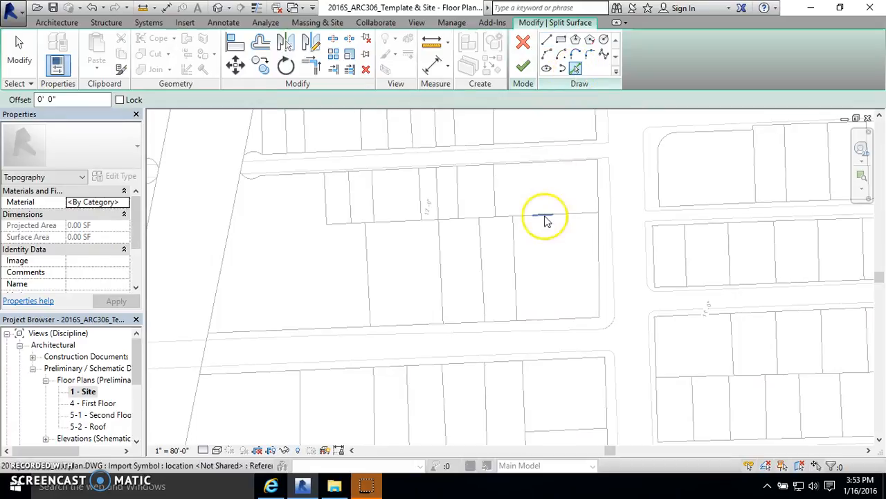
pyautogui.click(516, 249)
pyautogui.click(523, 65)
pyautogui.click(627, 246)
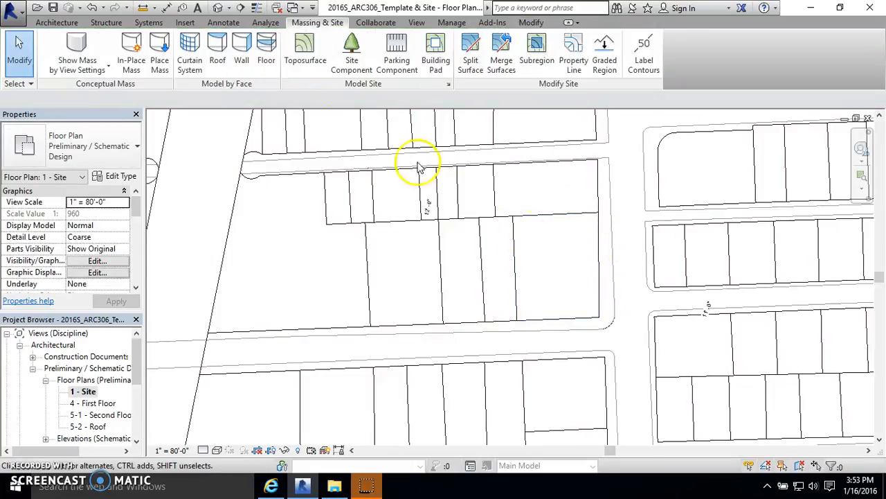
pyautogui.click(219, 7)
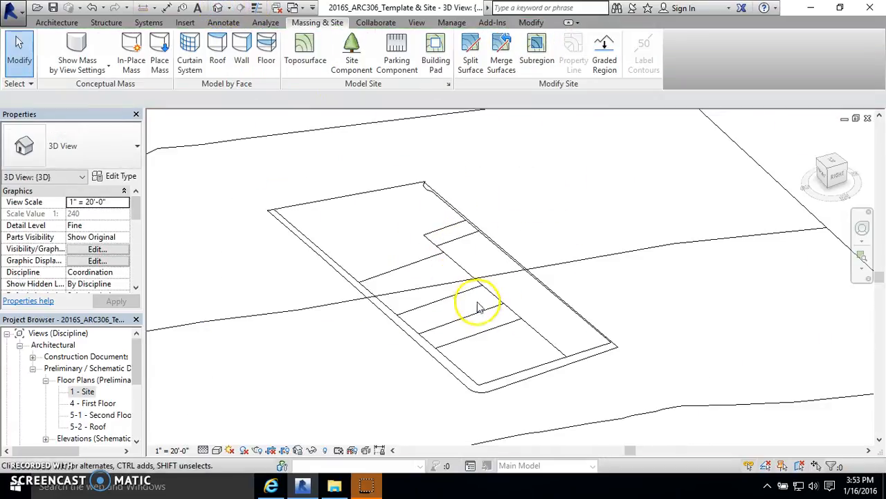
# Step: Hide the primary and secondary topography contours in the 3D view's visibility/graphic overrides
pyautogui.scroll(-3, 531, 326)
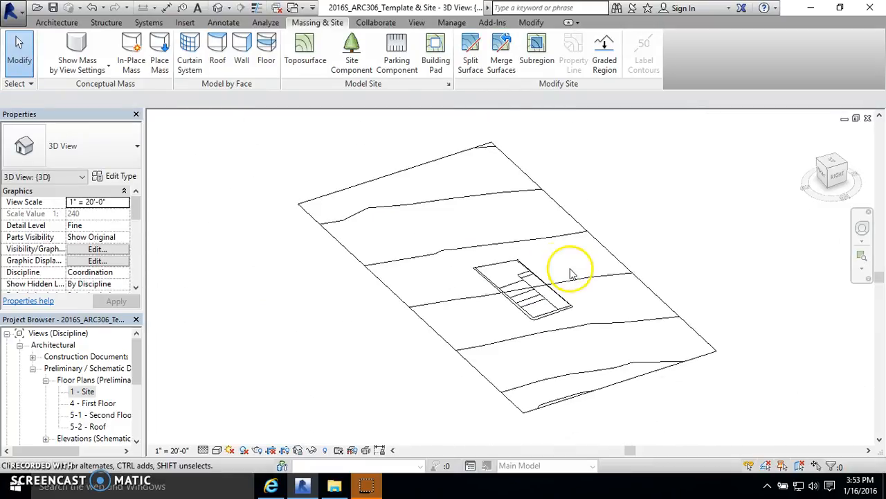
pyautogui.click(122, 252)
pyautogui.scroll(-10, 256, 239)
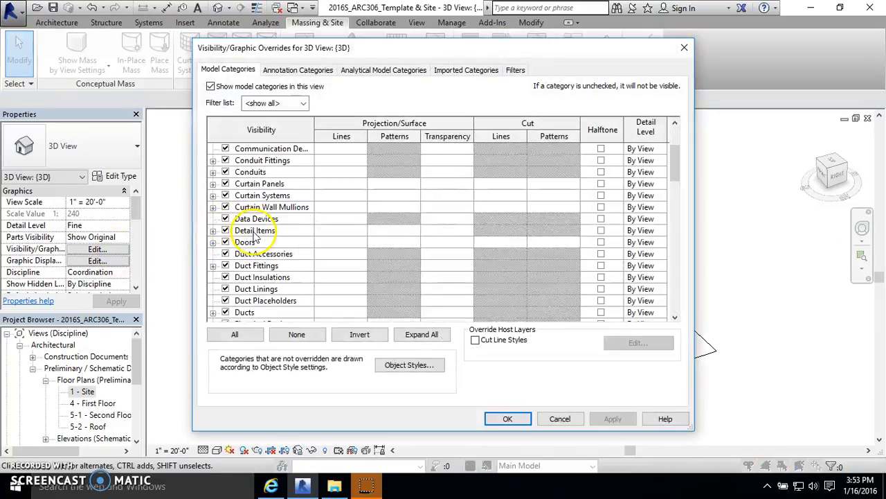
pyautogui.scroll(-10, 263, 257)
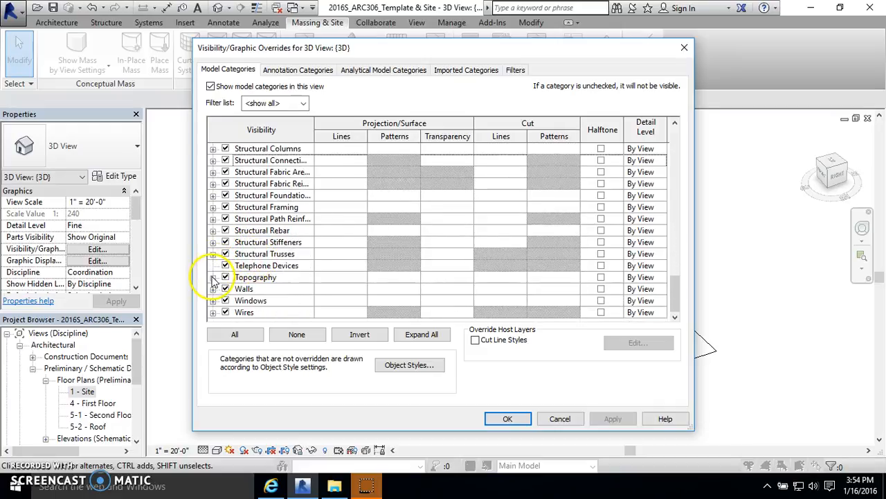
pyautogui.click(213, 277)
pyautogui.scroll(-1, 239, 276)
pyautogui.click(238, 266)
pyautogui.click(239, 253)
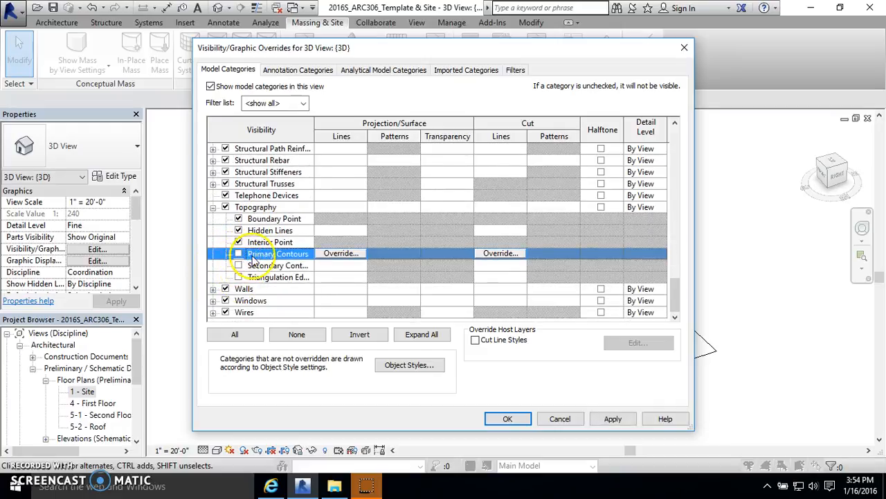
pyautogui.click(508, 419)
# Step: Open the 1 - Site floor plan and split the top row surface along its westernmost interior lot line
pyautogui.scroll(5, 560, 294)
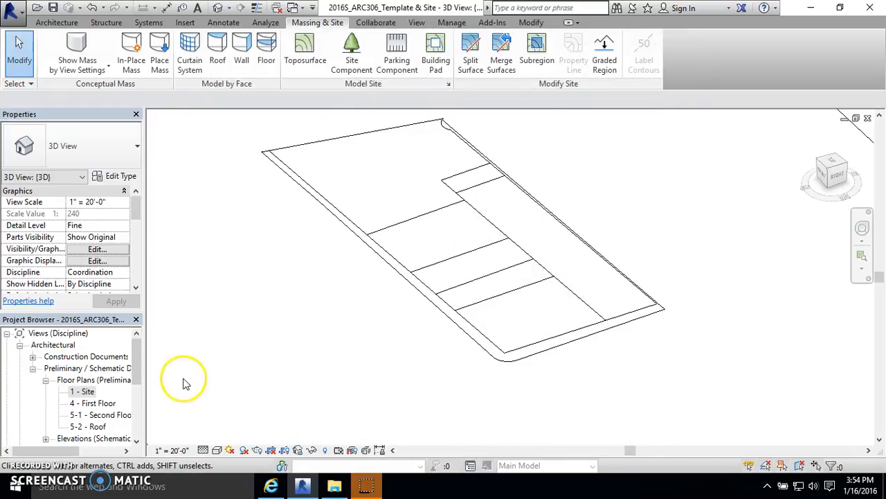
pyautogui.doubleClick(82, 391)
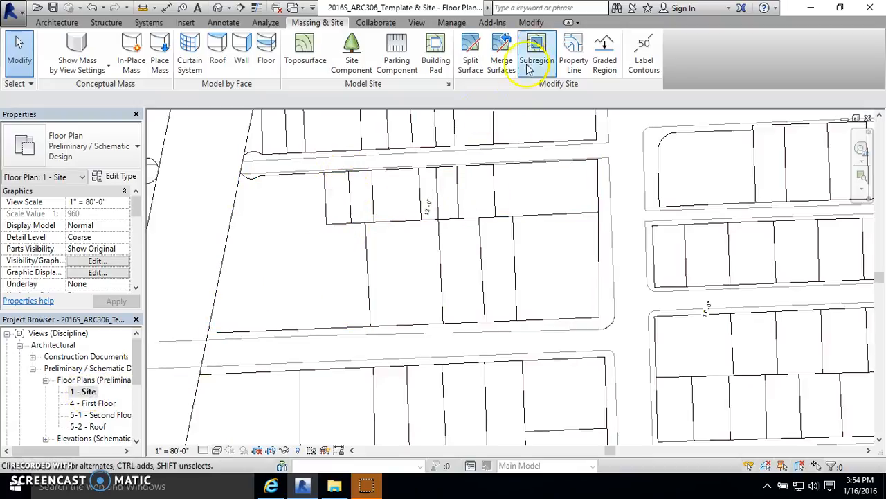
pyautogui.click(470, 54)
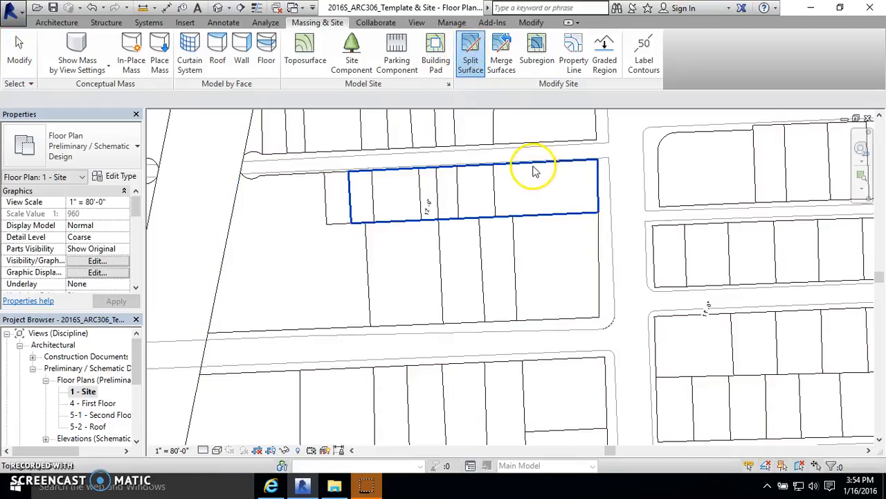
pyautogui.click(534, 172)
pyautogui.click(575, 68)
pyautogui.click(374, 199)
pyautogui.click(523, 64)
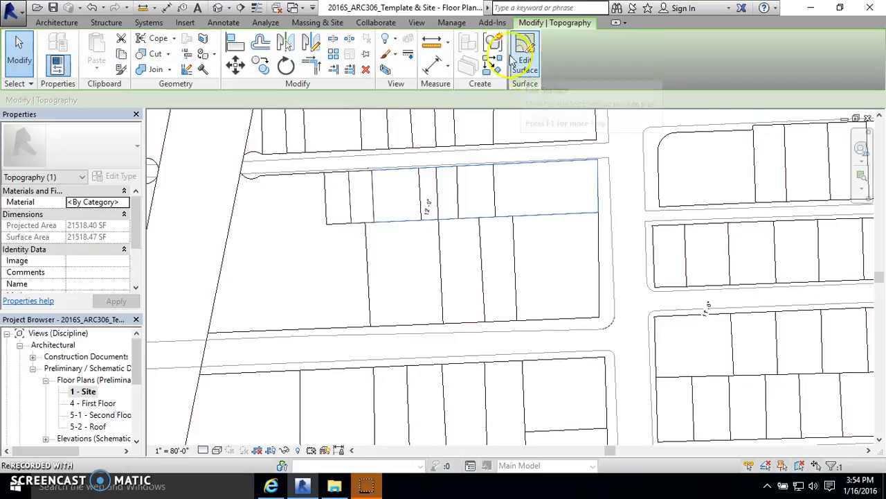
# Step: Split the remaining top row surface along the next vertical lot line to the east
pyautogui.click(621, 129)
pyautogui.click(470, 54)
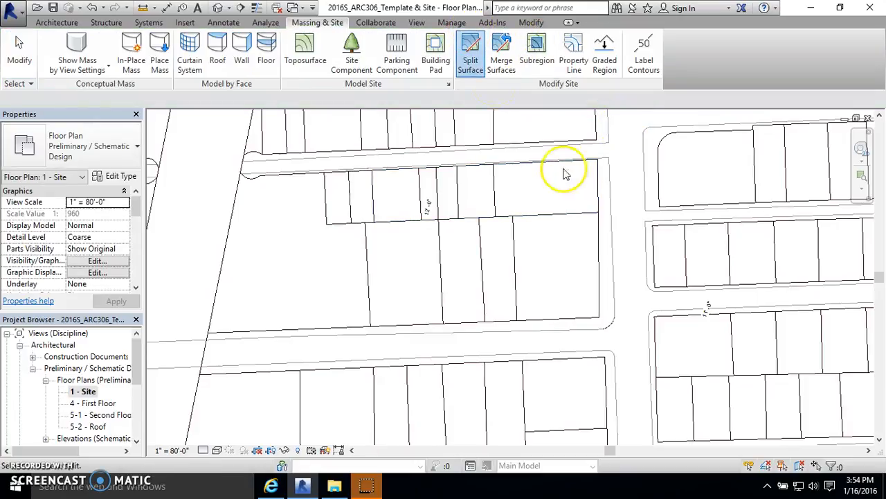
pyautogui.click(594, 172)
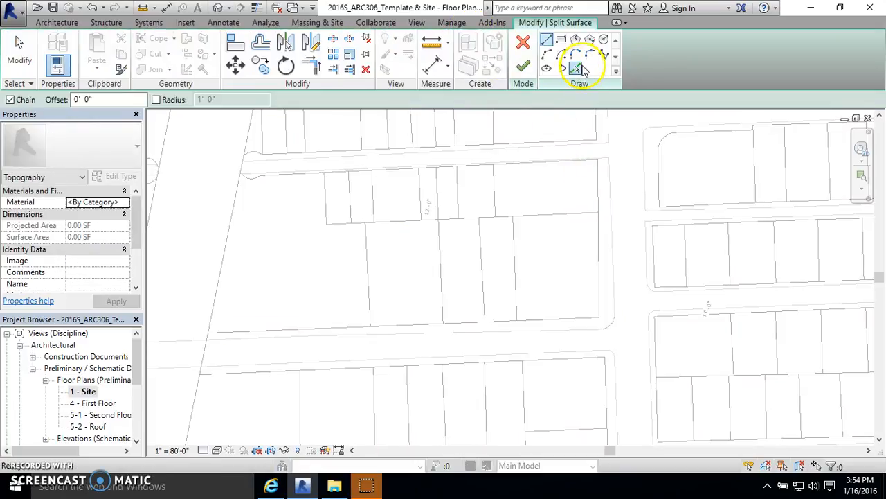
pyautogui.click(576, 68)
pyautogui.click(523, 63)
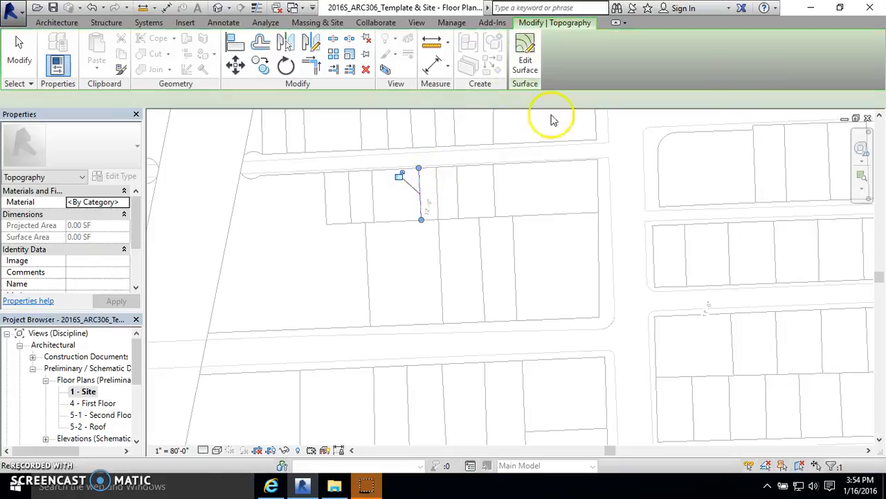
# Step: Split the remaining top row surface along the following narrow lot's dividing line
pyautogui.click(616, 162)
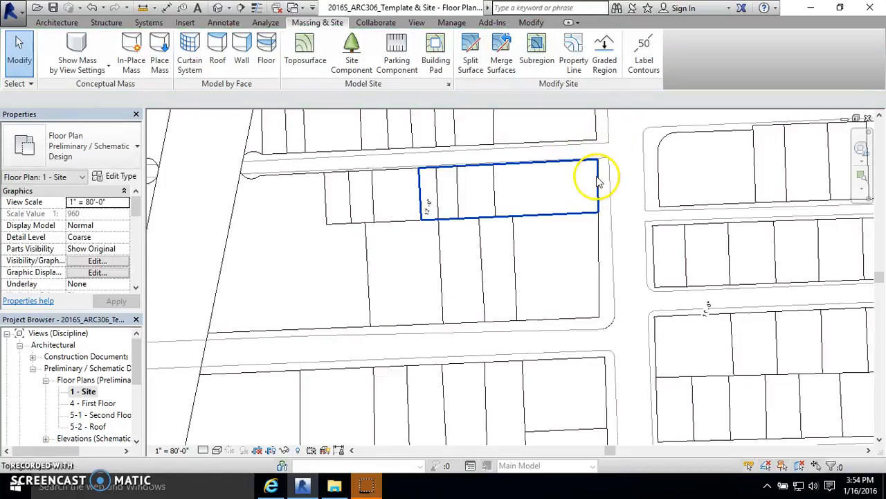
pyautogui.click(471, 55)
pyautogui.click(593, 178)
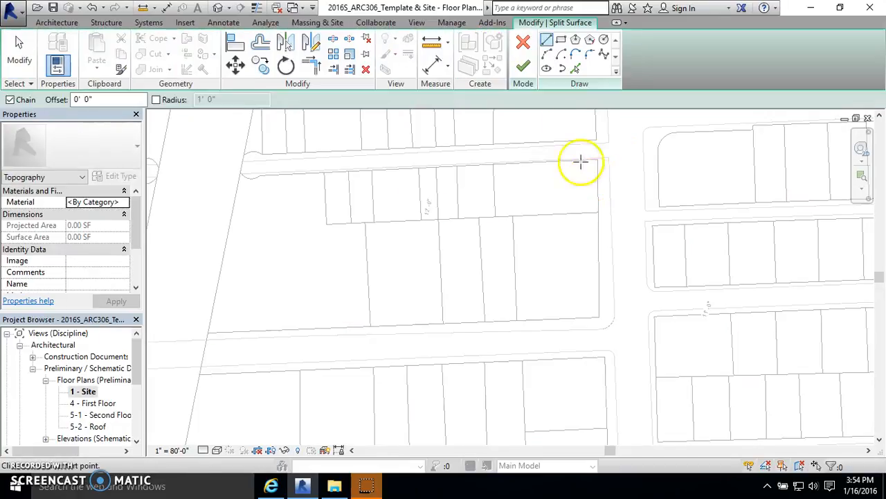
pyautogui.click(576, 68)
pyautogui.click(444, 188)
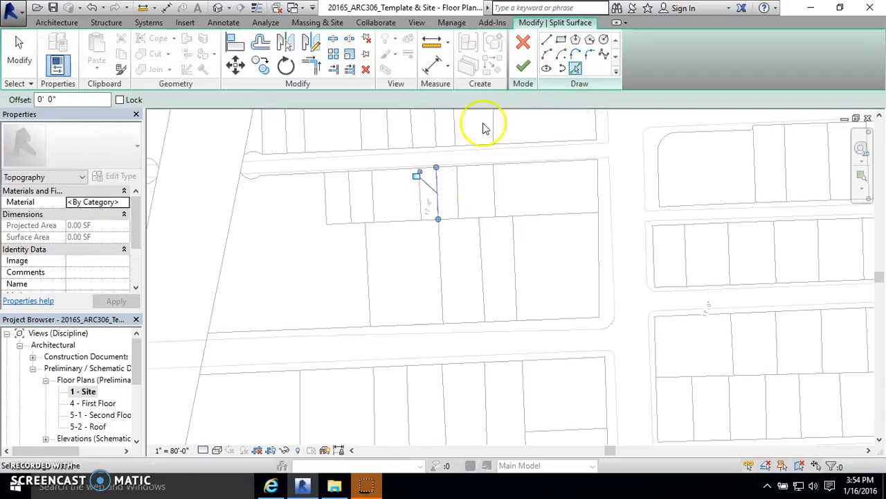
pyautogui.click(524, 66)
pyautogui.click(614, 164)
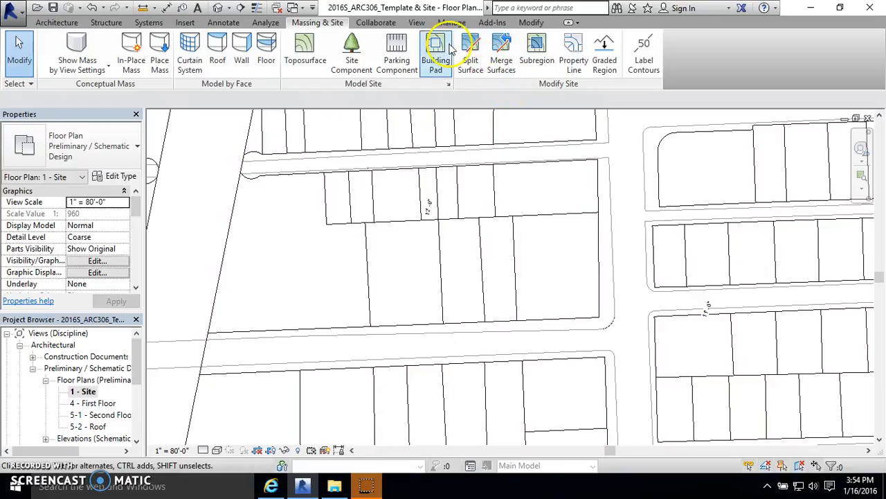
# Step: Split the top row surface again along the next lot line further east
pyautogui.click(470, 56)
pyautogui.click(600, 180)
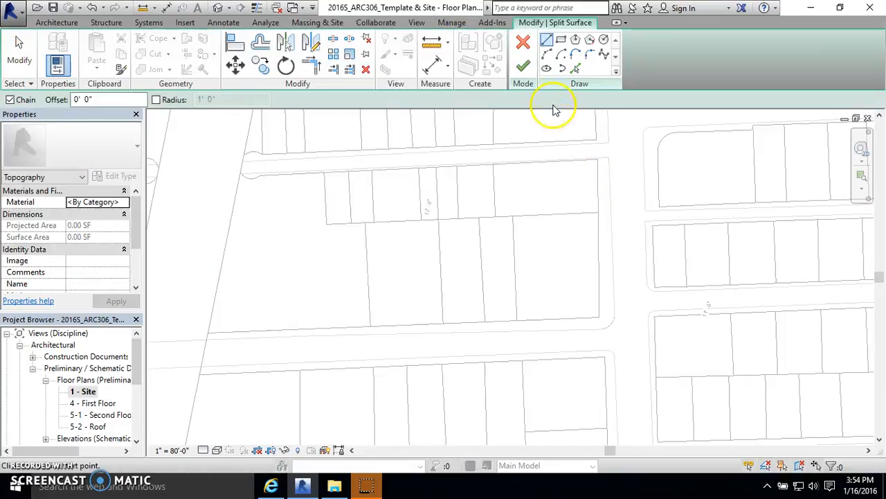
pyautogui.click(575, 68)
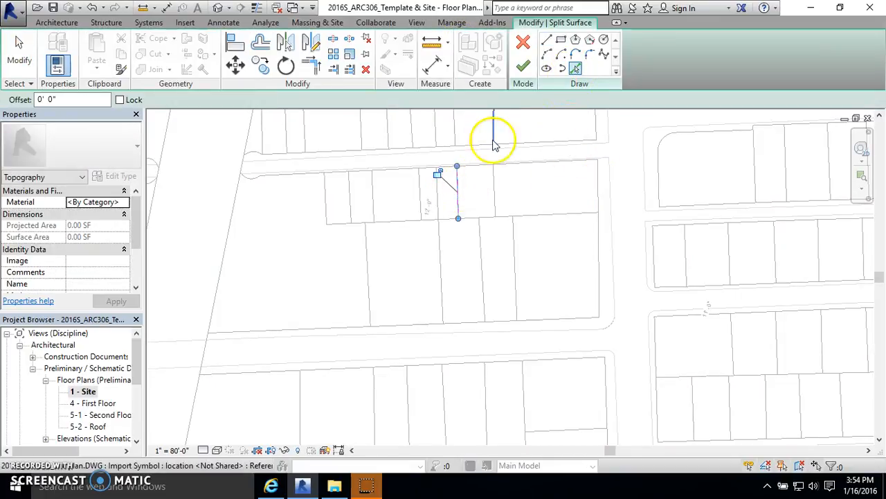
pyautogui.click(523, 67)
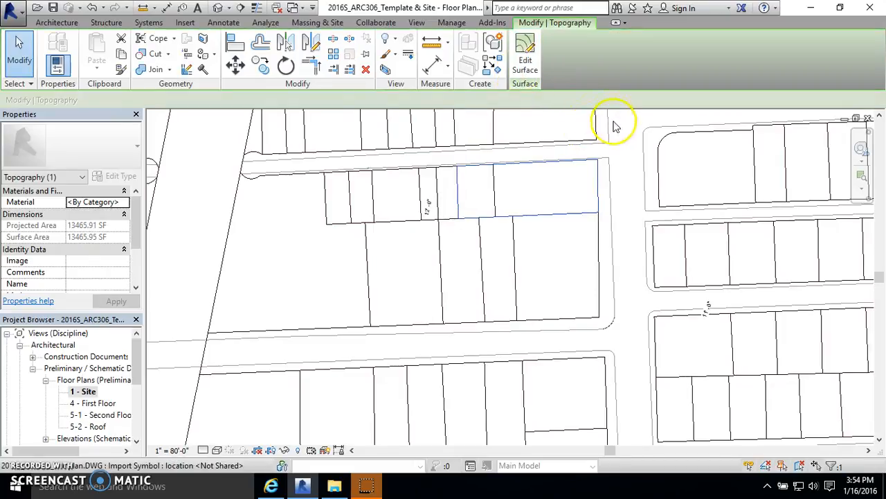
pyautogui.click(617, 126)
# Step: Split the last top row surface along its easternmost interior lot line and clear the selection
pyautogui.click(470, 59)
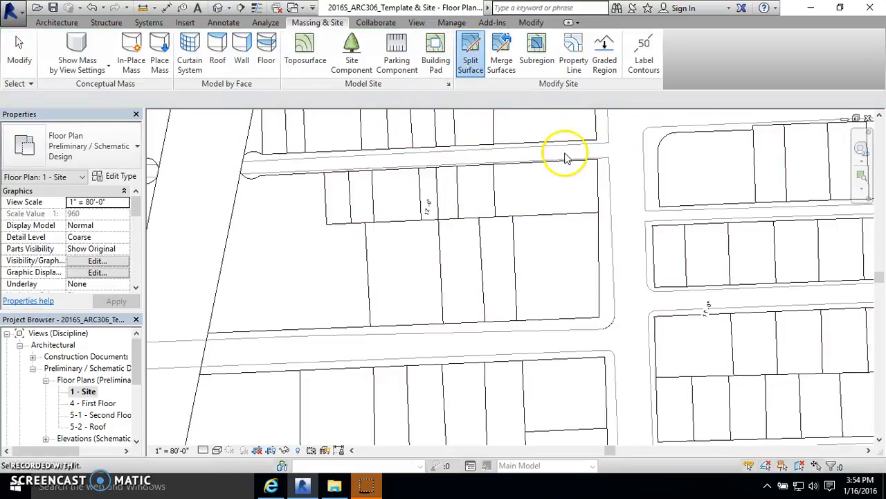
pyautogui.click(594, 181)
pyautogui.click(575, 68)
pyautogui.click(496, 172)
pyautogui.click(523, 67)
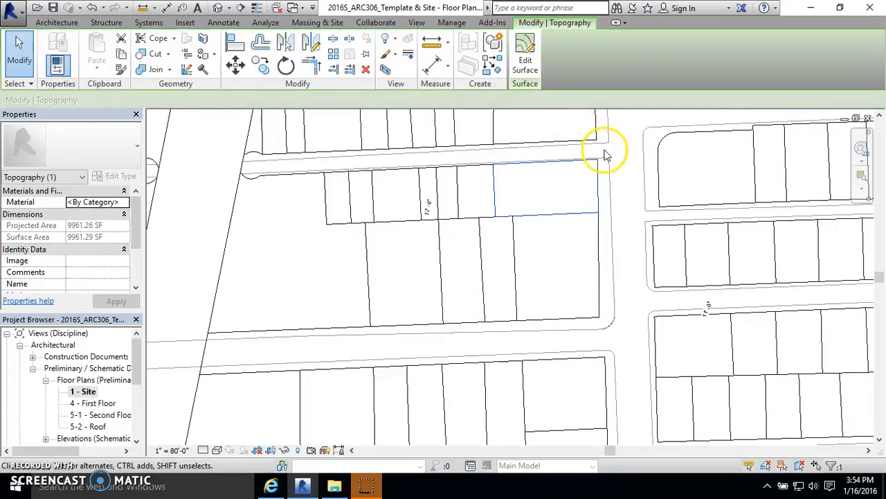
pyautogui.click(604, 155)
pyautogui.click(602, 188)
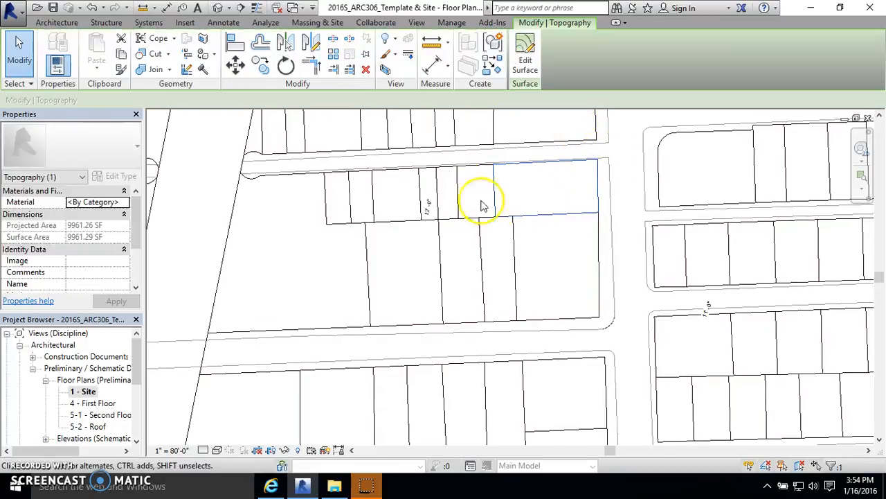
pyautogui.press('Escape')
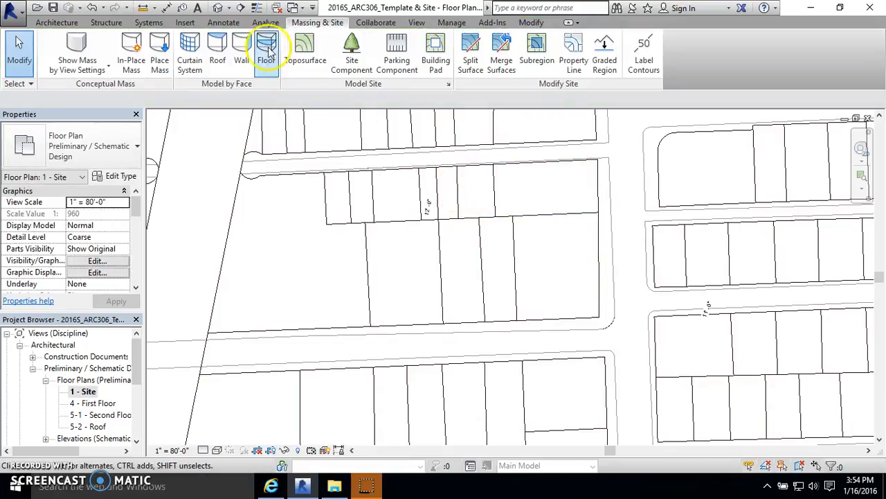
# Step: Inspect the split block's surfaces in the default 3D view
pyautogui.click(217, 8)
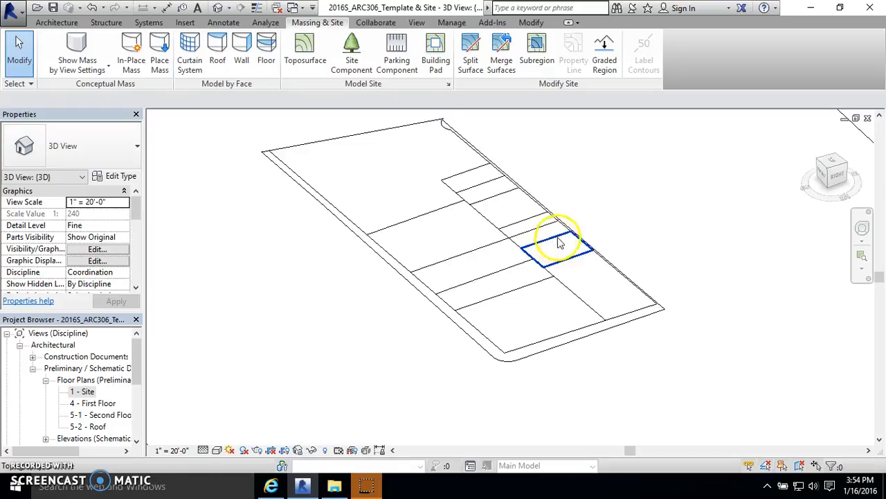
pyautogui.scroll(-5, 374, 325)
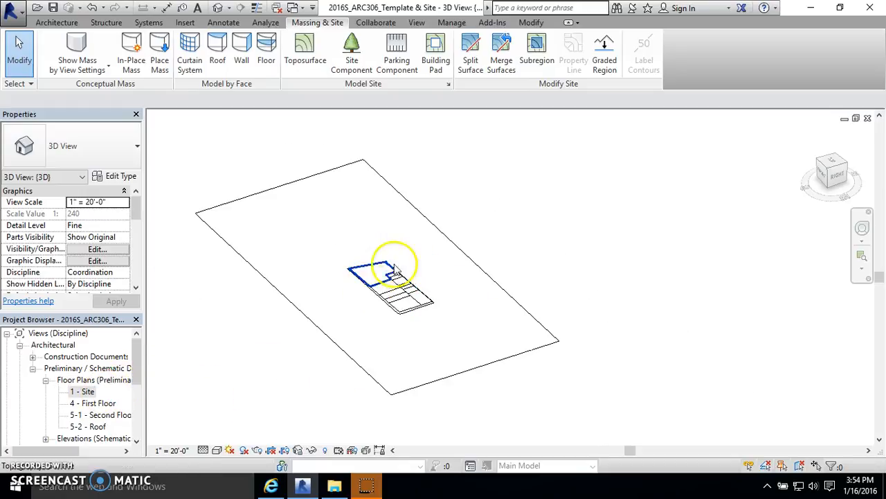
pyautogui.scroll(2, 423, 319)
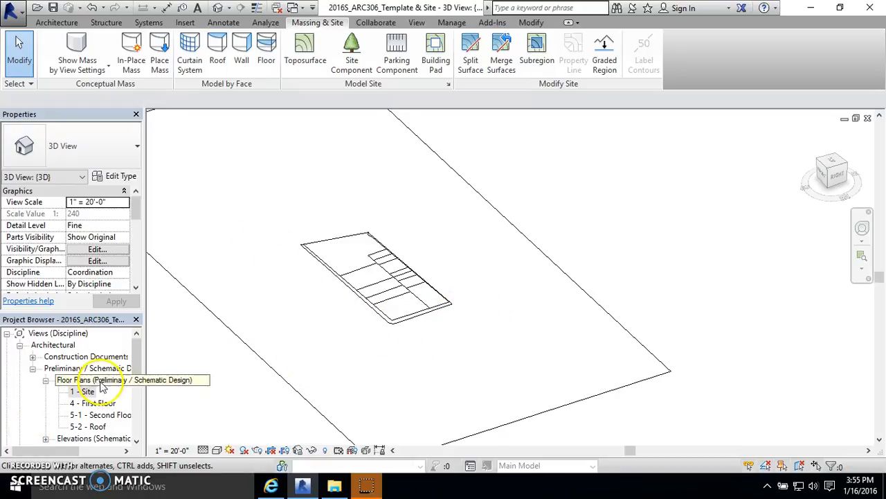
# Step: Return to the 1 - Site floor plan and survey the surrounding blocks and lots of the imported site plan
pyautogui.doubleClick(80, 392)
pyautogui.scroll(-2, 325, 272)
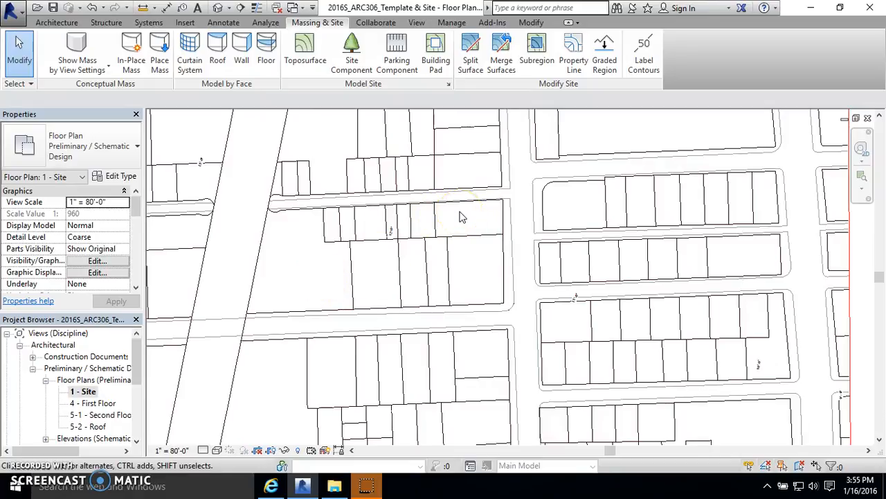
pyautogui.click(455, 258)
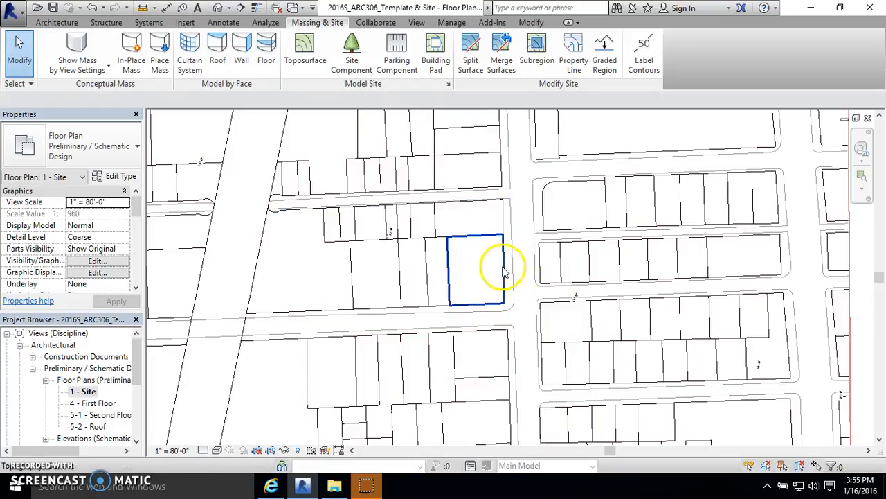
pyautogui.scroll(-3, 520, 253)
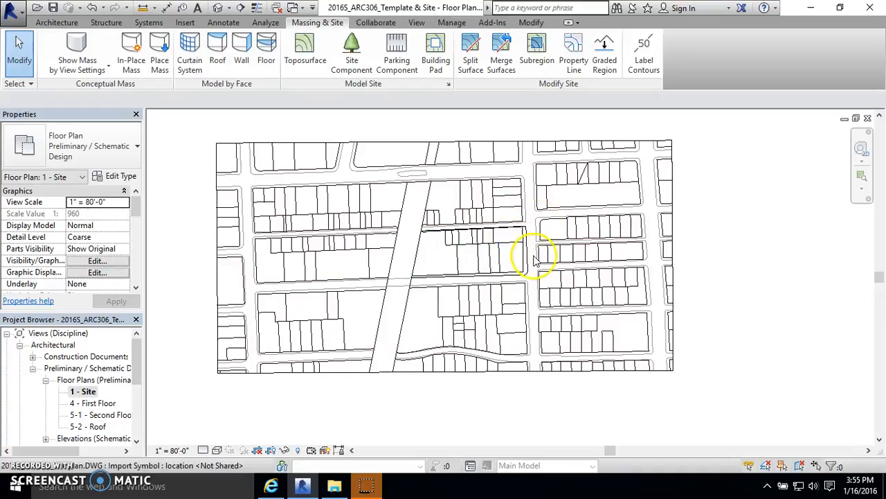
pyautogui.scroll(2, 471, 254)
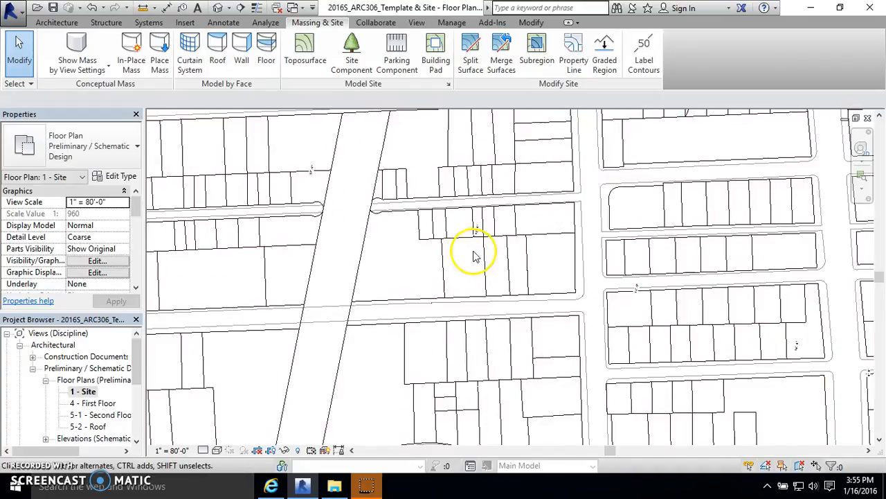
pyautogui.scroll(-1, 454, 235)
pyautogui.scroll(3, 466, 208)
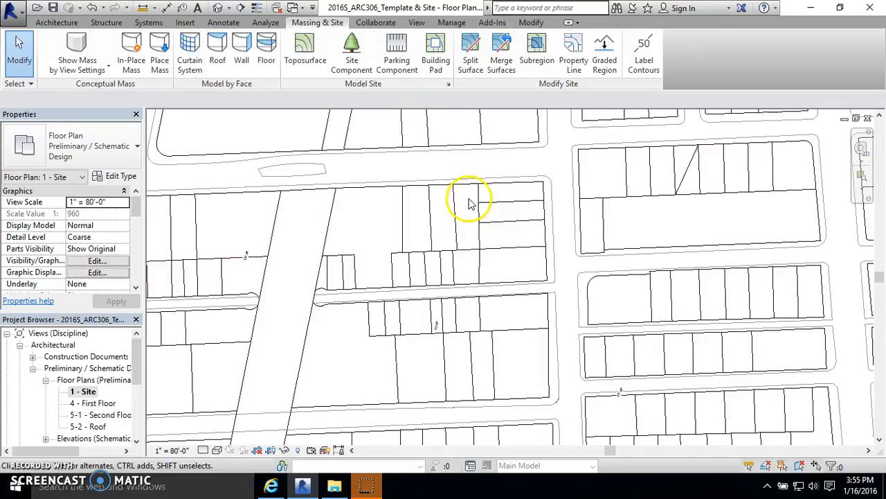
pyautogui.scroll(2, 362, 247)
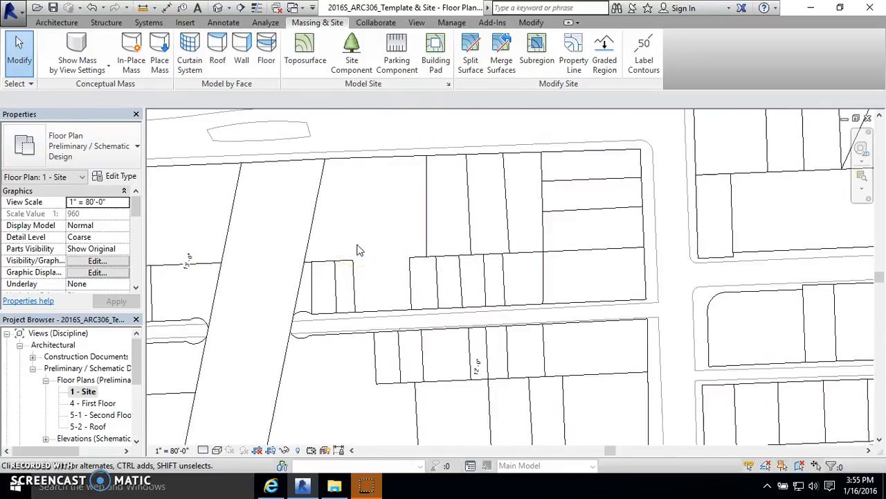
pyautogui.scroll(-5, 491, 155)
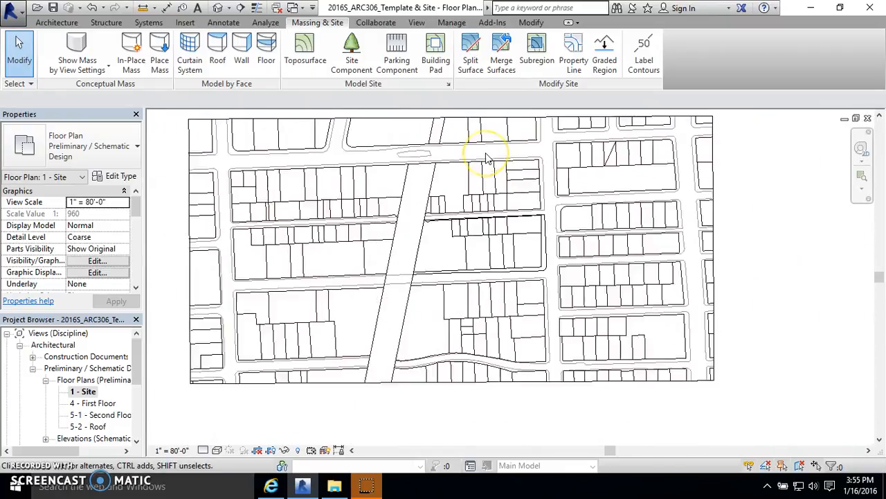
pyautogui.scroll(2, 391, 175)
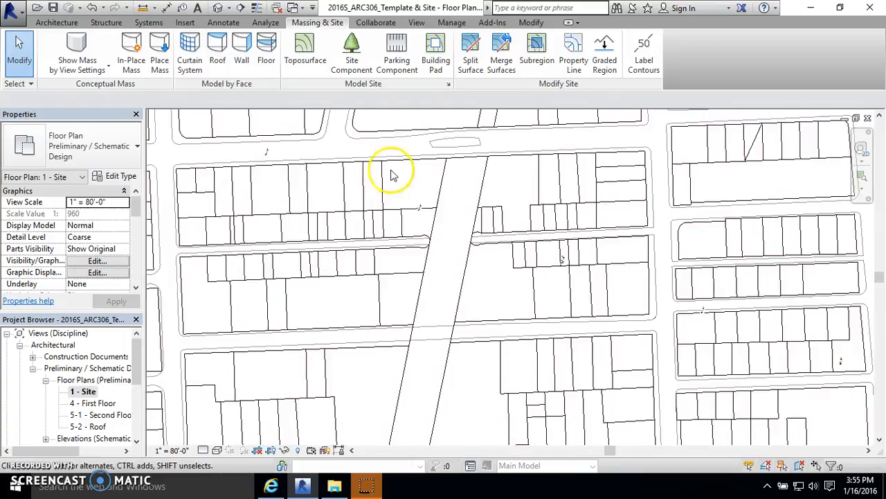
pyautogui.scroll(-1, 413, 179)
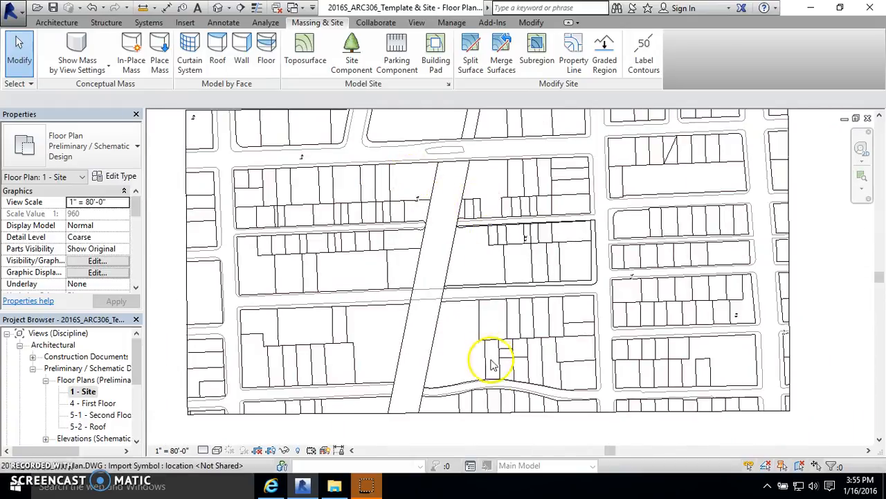
pyautogui.scroll(1, 491, 362)
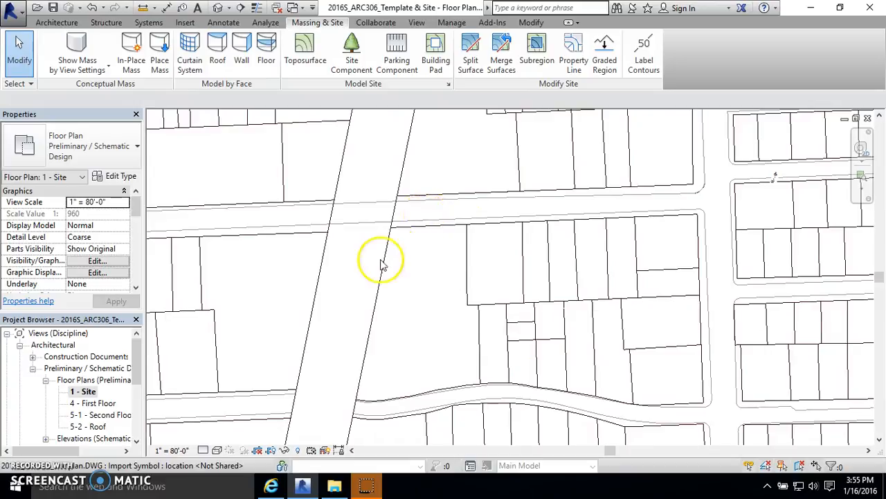
# Step: Start Split Surface on the site toposurface and pick the chained boundary of the block above the curving street
pyautogui.scroll(-2, 419, 281)
pyautogui.scroll(1, 421, 293)
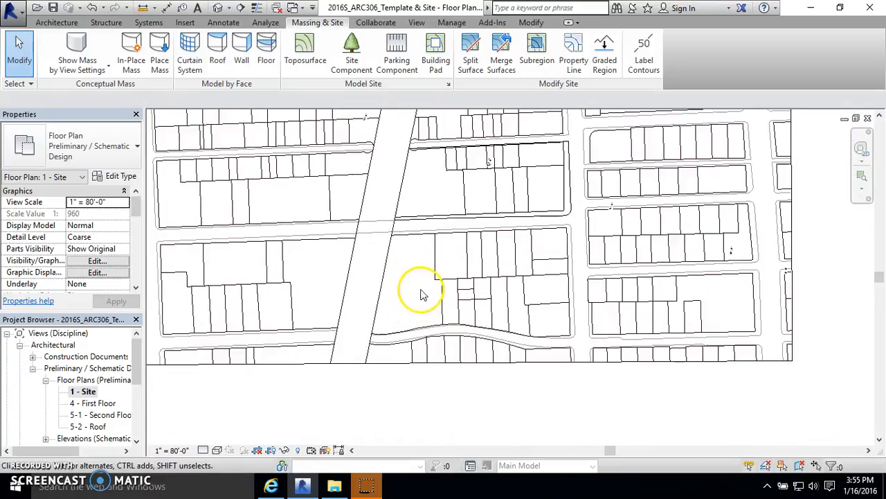
pyautogui.scroll(2, 450, 266)
pyautogui.scroll(-2, 425, 214)
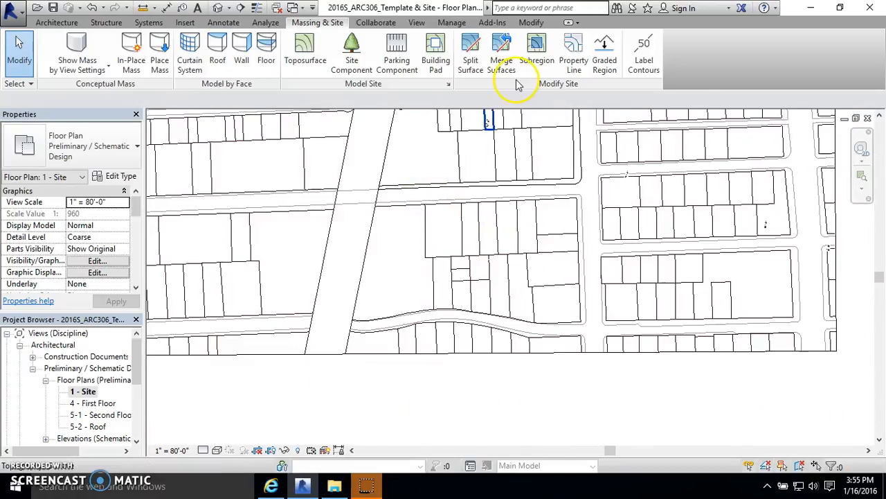
pyautogui.click(478, 61)
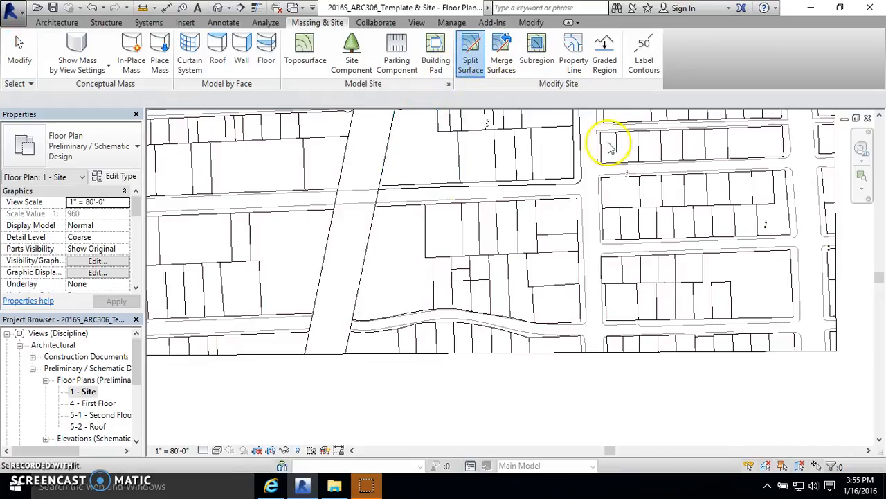
pyautogui.scroll(-3, 535, 309)
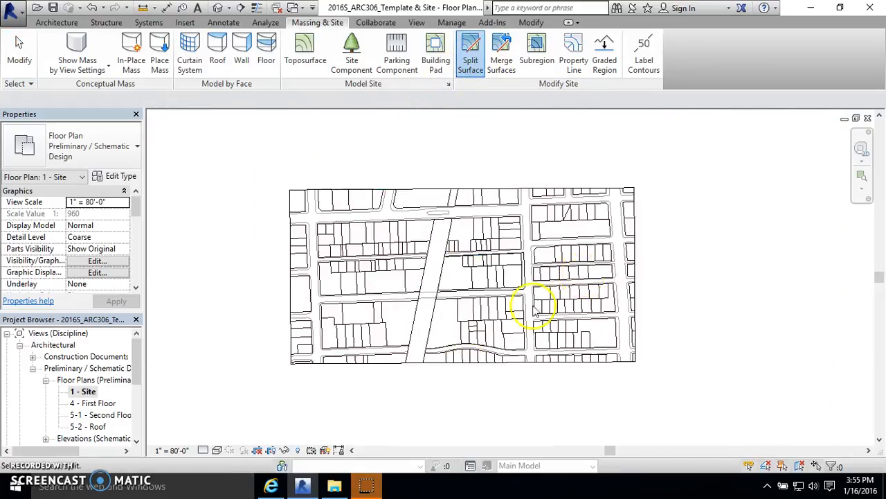
pyautogui.click(632, 208)
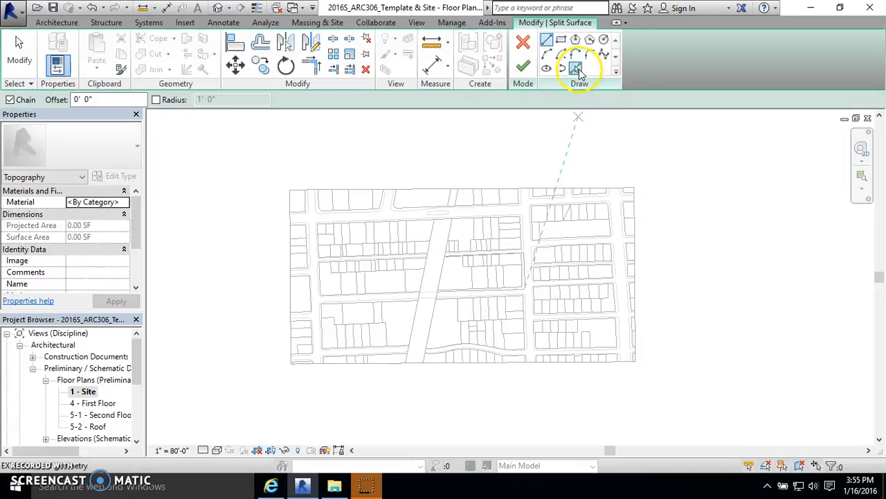
pyautogui.click(576, 70)
pyautogui.scroll(6, 451, 376)
pyautogui.scroll(2, 363, 348)
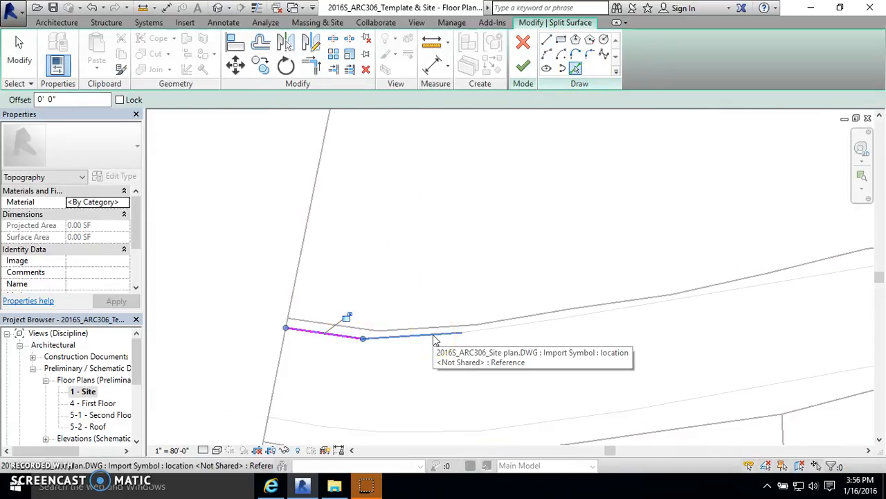
pyautogui.scroll(-4, 344, 313)
pyautogui.scroll(-3, 268, 289)
pyautogui.scroll(6, 609, 291)
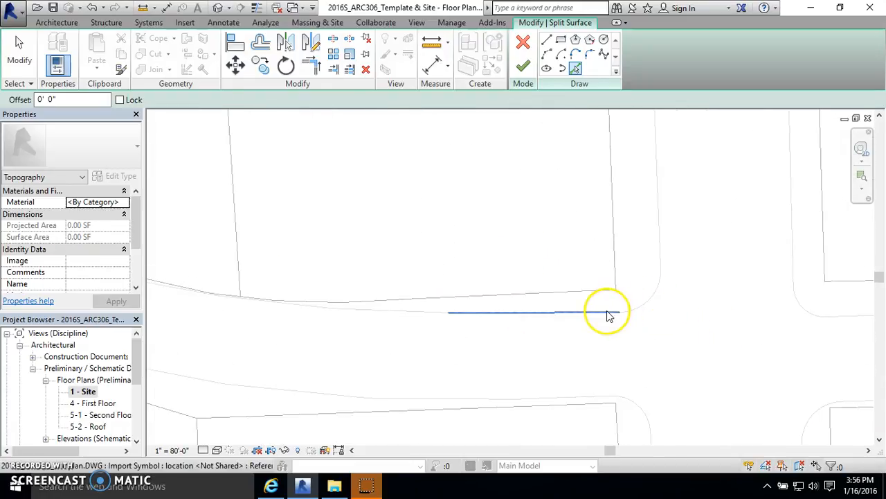
pyautogui.scroll(-3, 665, 315)
pyautogui.scroll(7, 181, 302)
pyautogui.scroll(-8, 352, 386)
pyautogui.scroll(-2, 455, 287)
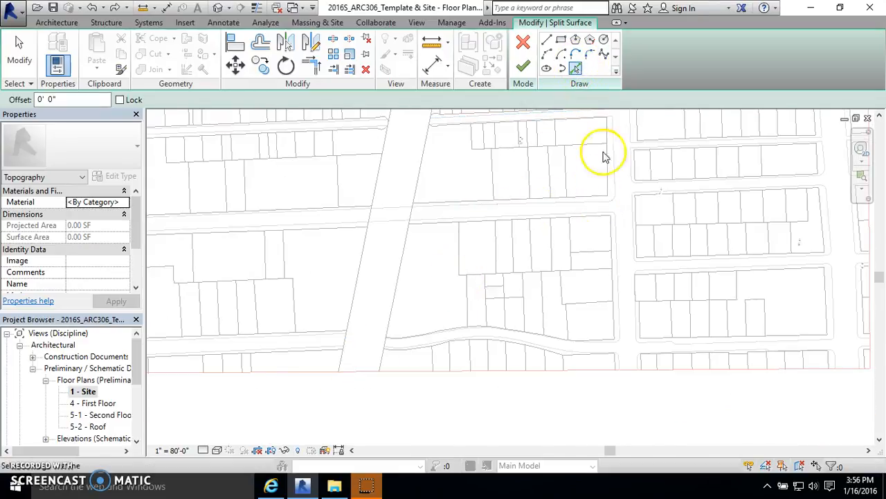
pyautogui.scroll(4, 617, 332)
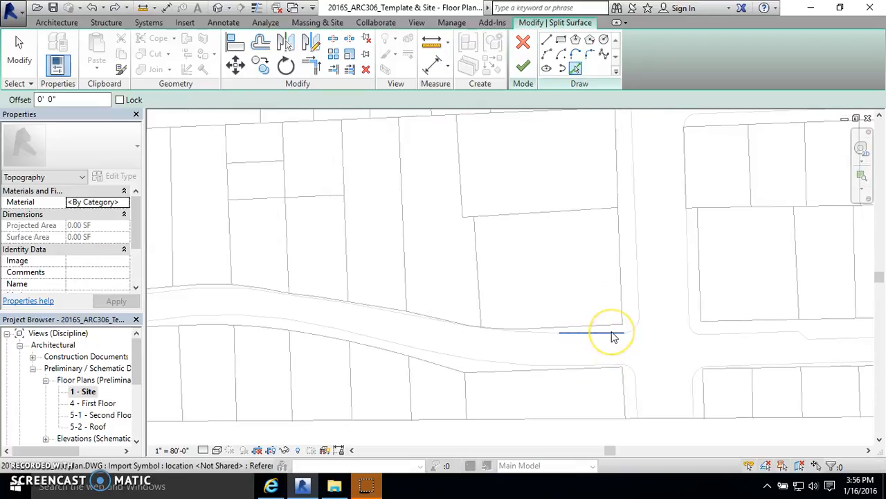
pyautogui.press('Tab')
pyautogui.click(611, 330)
pyautogui.scroll(-2, 616, 339)
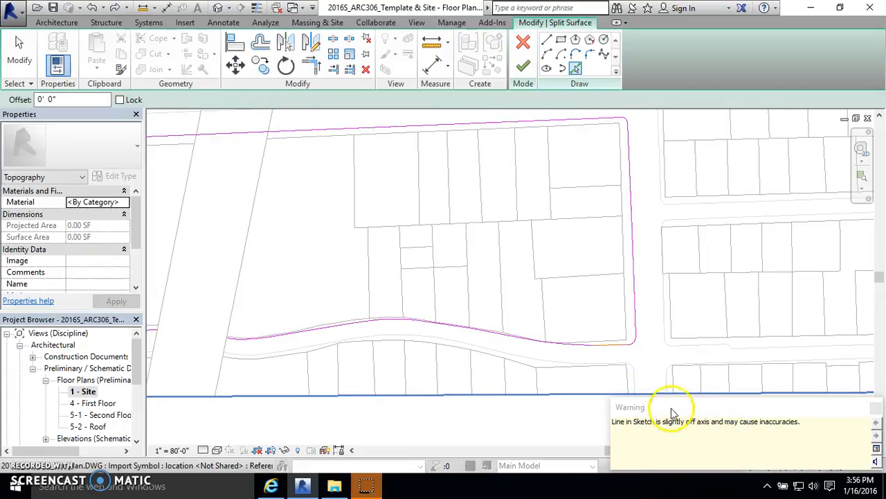
pyautogui.press('Escape')
pyautogui.scroll(2, 611, 350)
pyautogui.scroll(-2, 643, 367)
pyautogui.scroll(1, 561, 354)
pyautogui.scroll(-1, 457, 332)
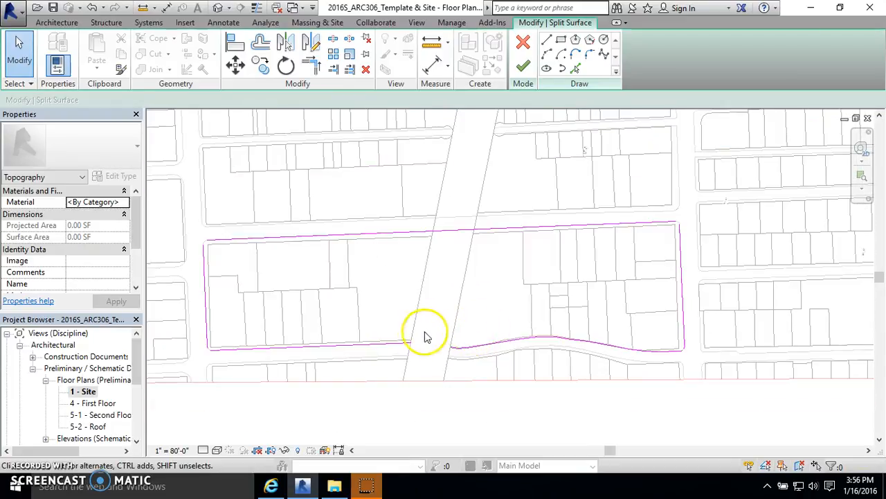
pyautogui.scroll(2, 457, 221)
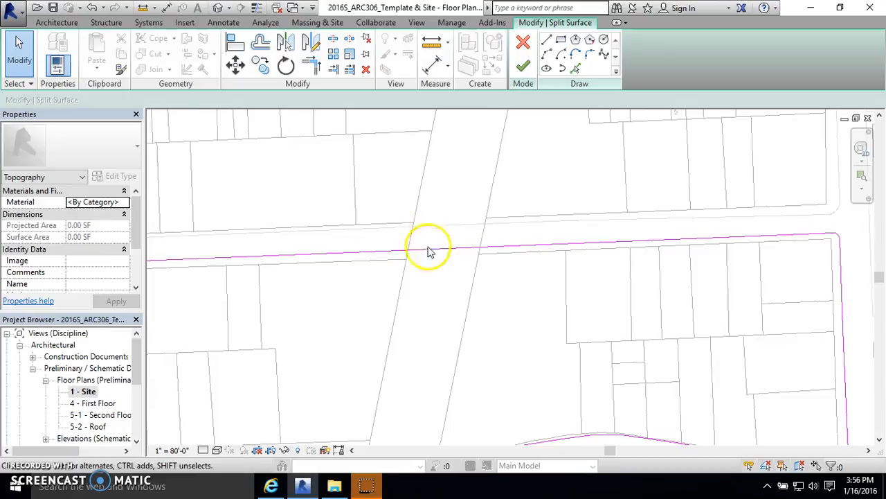
# Step: Pick the diagonal road's eastern edge as a sketch line crossing the block
pyautogui.click(574, 68)
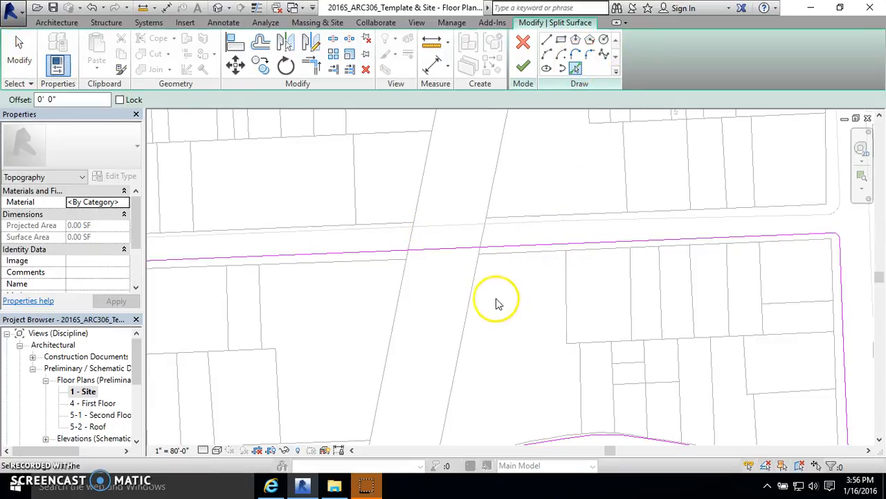
pyautogui.click(475, 291)
pyautogui.scroll(3, 497, 244)
pyautogui.click(451, 263)
pyautogui.scroll(-3, 496, 182)
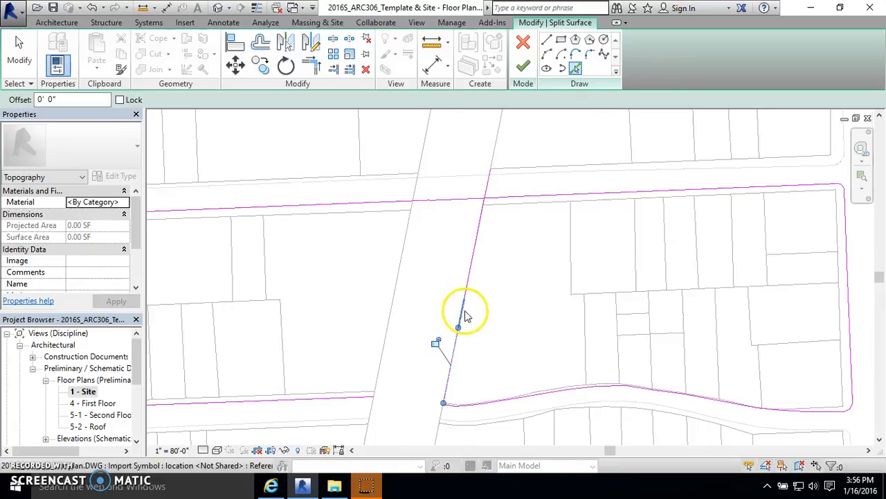
pyautogui.scroll(-2, 469, 302)
pyautogui.press('Escape')
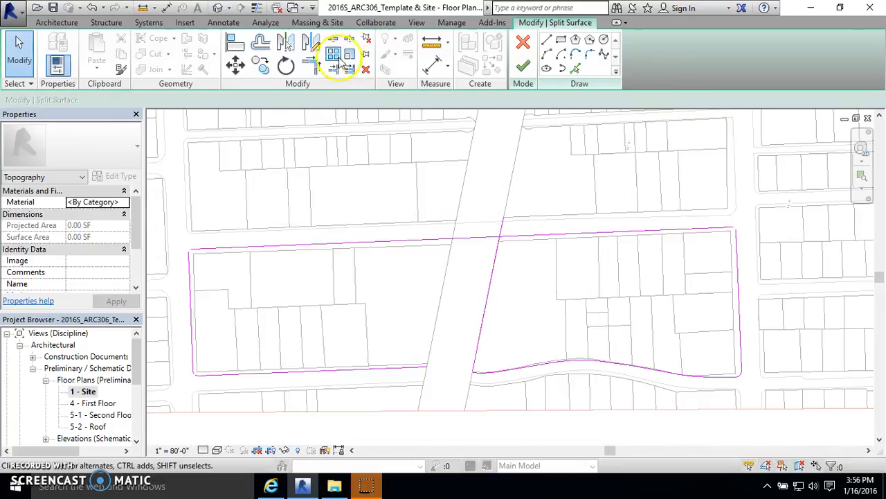
# Step: Trim the road-edge line to the block's northern and southern boundary lines with Trim/Extend to Corner
pyautogui.click(311, 66)
pyautogui.scroll(4, 502, 250)
pyautogui.click(502, 233)
pyautogui.click(499, 249)
pyautogui.scroll(-2, 547, 208)
pyautogui.scroll(2, 520, 319)
pyautogui.scroll(3, 513, 312)
pyautogui.click(483, 356)
pyautogui.click(477, 351)
pyautogui.scroll(-3, 513, 319)
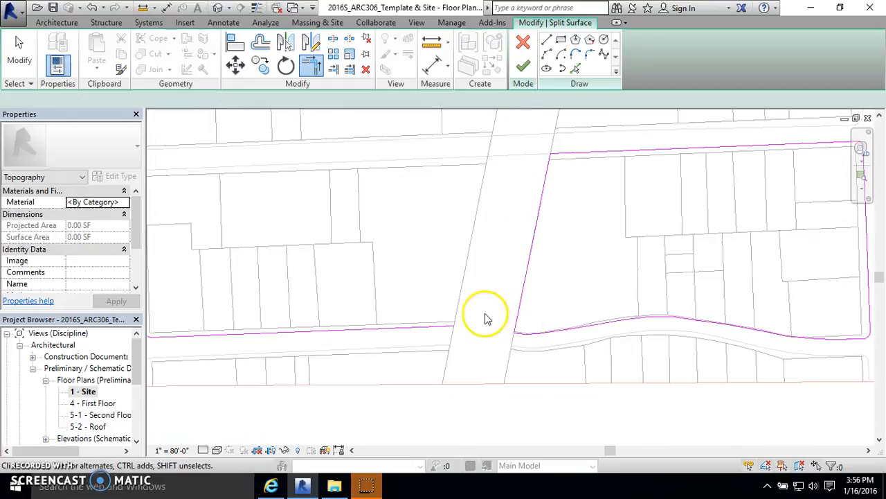
# Step: Delete the chain of sketch lines west of the diagonal road, keeping only the eastern block loop
pyautogui.press('Escape')
pyautogui.scroll(-2, 489, 312)
pyautogui.press('Tab')
pyautogui.click(426, 316)
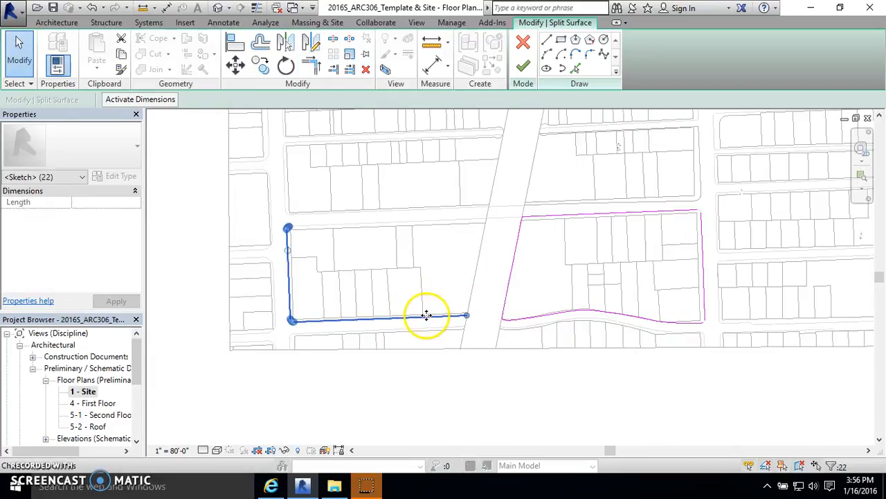
pyautogui.press('Delete')
# Step: Finish the split sketch to create the eastern block's surface
pyautogui.scroll(-2, 311, 300)
pyautogui.scroll(3, 536, 287)
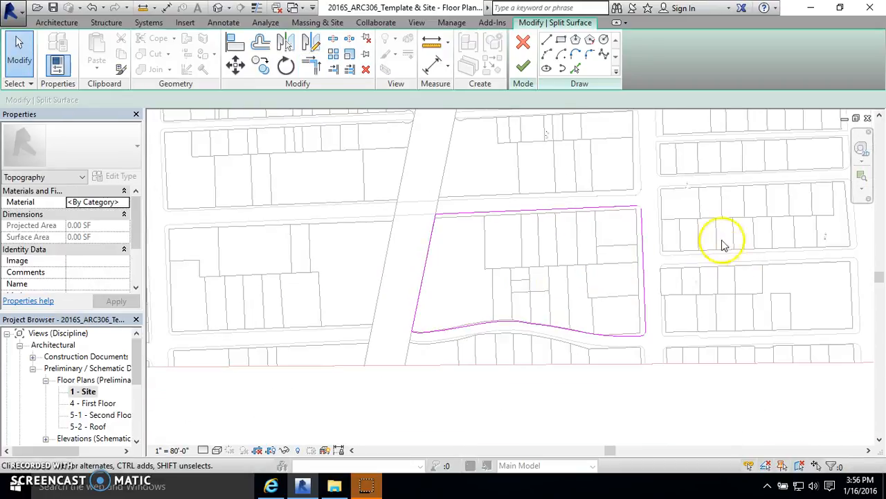
pyautogui.scroll(3, 657, 201)
pyautogui.scroll(-3, 600, 214)
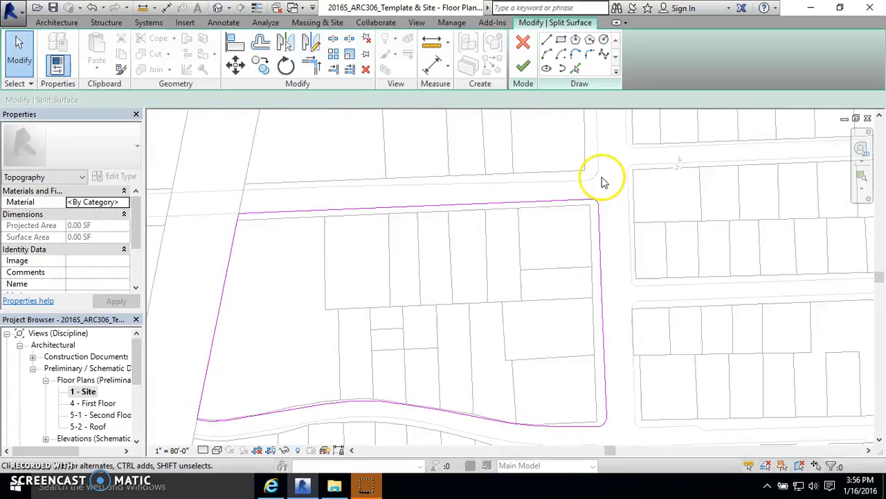
pyautogui.click(525, 67)
pyautogui.click(662, 257)
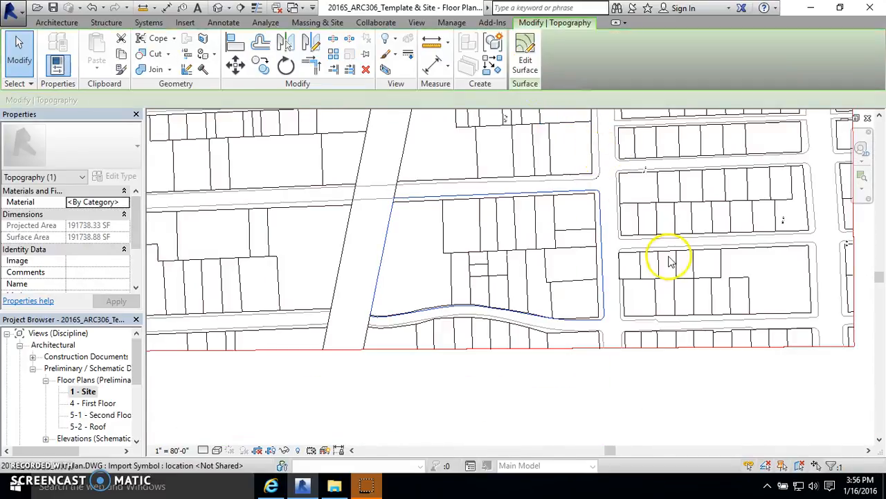
pyautogui.click(459, 224)
# Step: Inspect the split surfaces in the default 3D view, then return to the 1 - Site plan
pyautogui.click(220, 9)
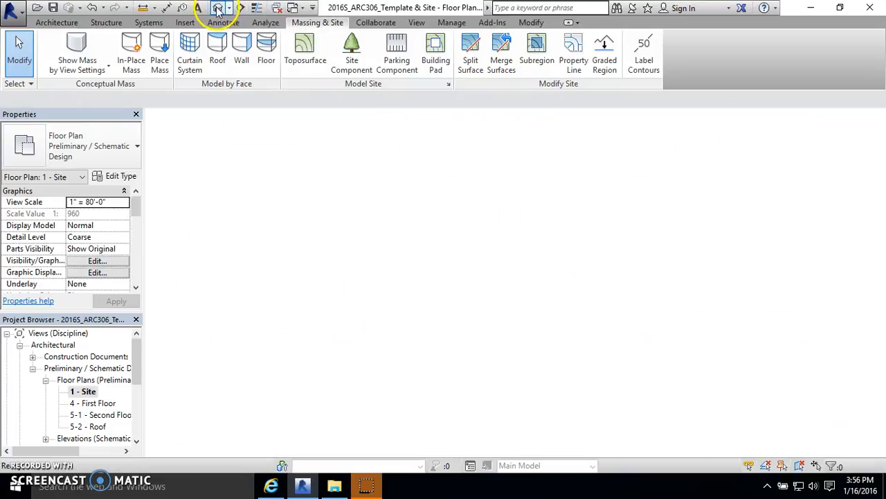
pyautogui.scroll(4, 258, 303)
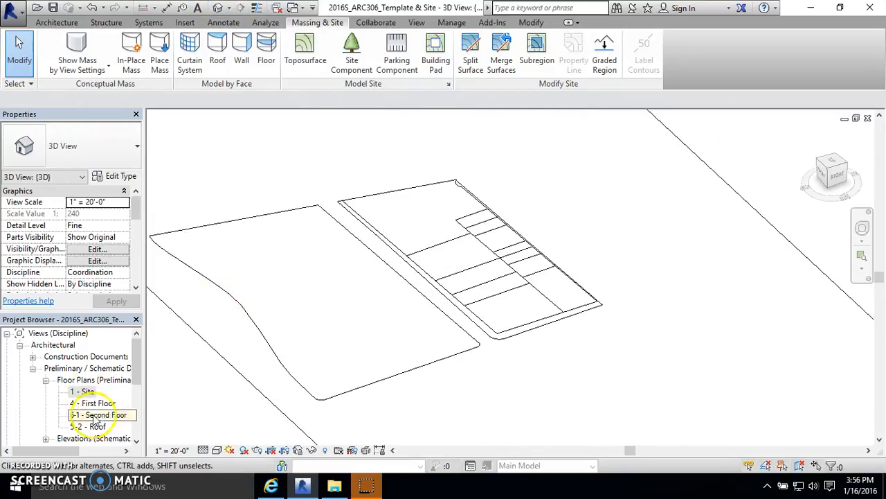
pyautogui.doubleClick(82, 391)
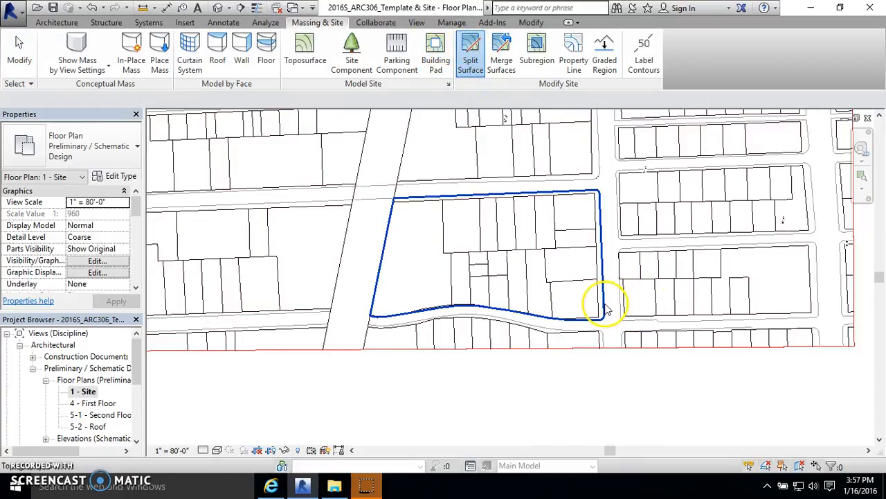
# Step: Start splitting the new block surface and pick the lot lines along its northern edge
pyautogui.click(613, 326)
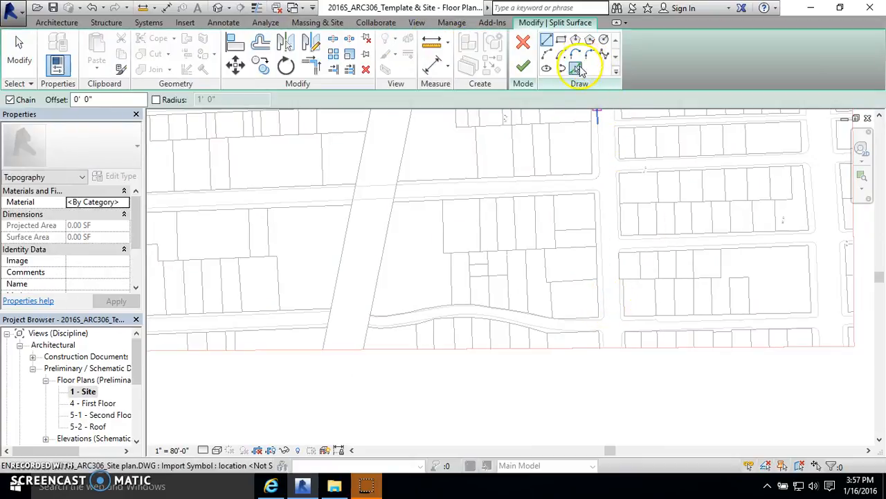
pyautogui.click(575, 68)
pyautogui.scroll(3, 439, 205)
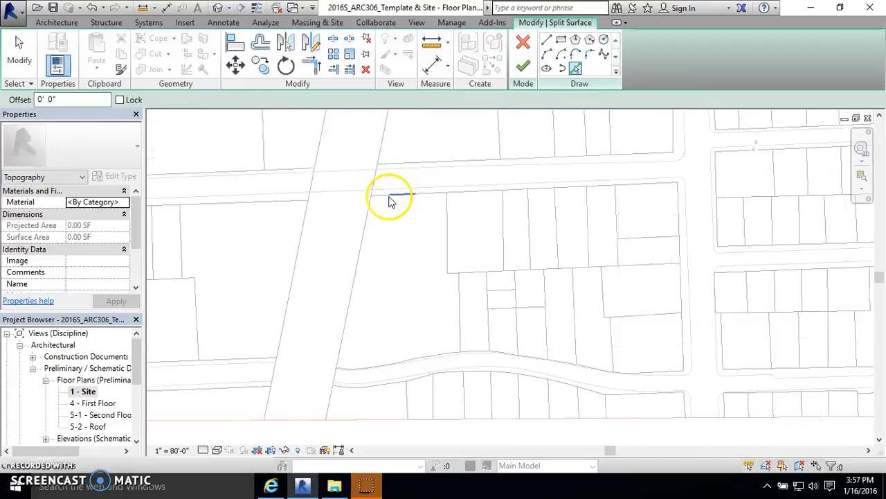
pyautogui.scroll(2, 396, 197)
pyautogui.click(400, 193)
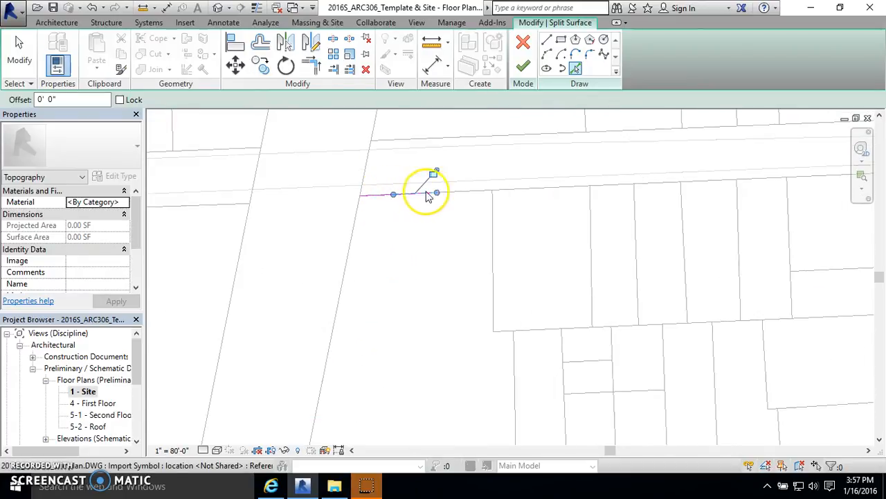
pyautogui.click(558, 191)
pyautogui.click(615, 184)
pyautogui.click(755, 179)
pyautogui.scroll(-2, 444, 190)
pyautogui.scroll(2, 720, 197)
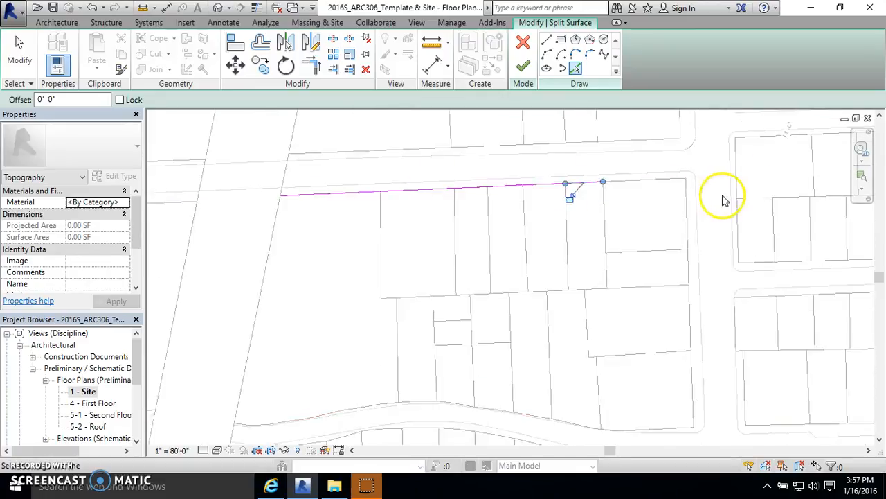
pyautogui.click(593, 180)
pyautogui.click(636, 178)
# Step: Pick the lot lines along the block's eastern edge down to the curving street
pyautogui.click(675, 194)
pyautogui.scroll(2, 660, 204)
pyautogui.click(689, 249)
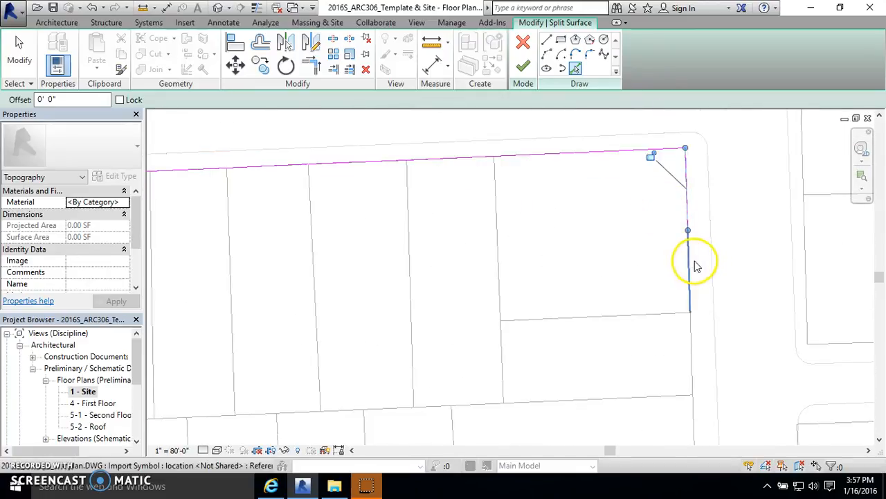
pyautogui.click(695, 352)
pyautogui.scroll(-5, 637, 196)
pyautogui.scroll(3, 650, 257)
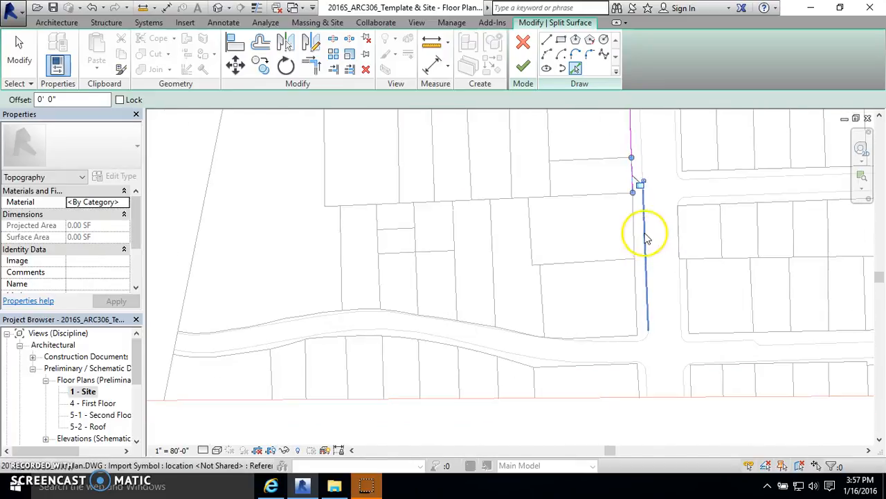
pyautogui.click(637, 298)
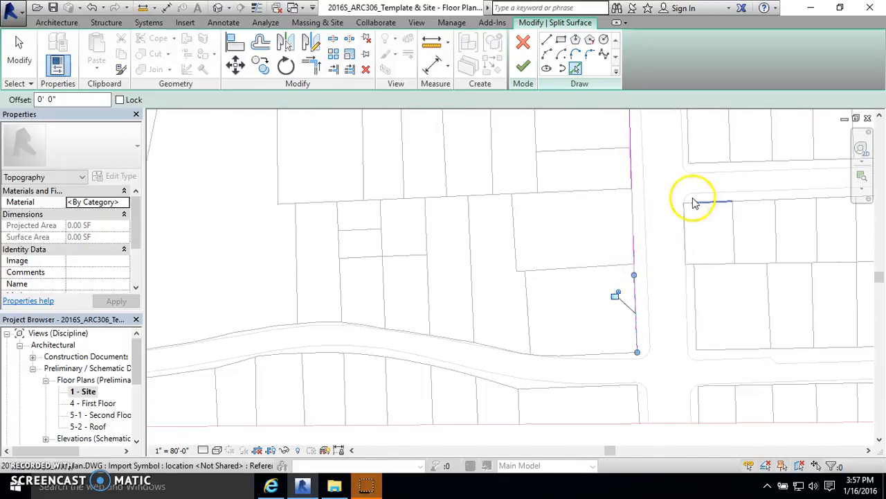
# Step: Pick the lot line segments along the block's curving southern edge, working westward from the east corner
pyautogui.scroll(2, 642, 208)
pyautogui.click(544, 225)
pyautogui.scroll(-3, 617, 277)
pyautogui.scroll(3, 566, 317)
pyautogui.click(566, 317)
pyautogui.scroll(-3, 626, 196)
pyautogui.scroll(3, 603, 281)
pyautogui.click(617, 302)
pyautogui.scroll(4, 467, 308)
pyautogui.click(480, 307)
pyautogui.click(419, 304)
pyautogui.scroll(1, 323, 309)
pyautogui.scroll(1, 323, 308)
pyautogui.click(348, 295)
pyautogui.click(310, 291)
pyautogui.click(228, 272)
# Step: Pick the remaining lot line segments along the curving southern edge to the block's west corner and finish the split
pyautogui.scroll(-5, 598, 302)
pyautogui.scroll(3, 542, 294)
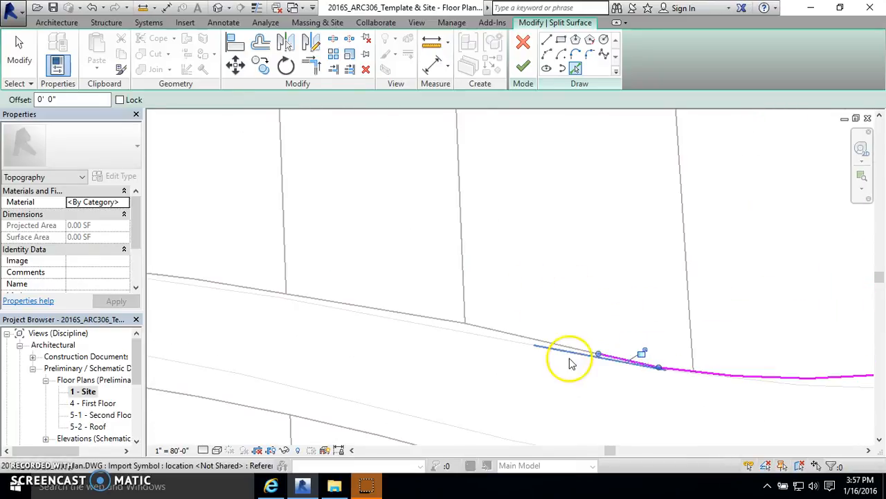
pyautogui.scroll(-3, 416, 320)
pyautogui.scroll(3, 426, 312)
pyautogui.scroll(-3, 331, 305)
pyautogui.scroll(3, 415, 298)
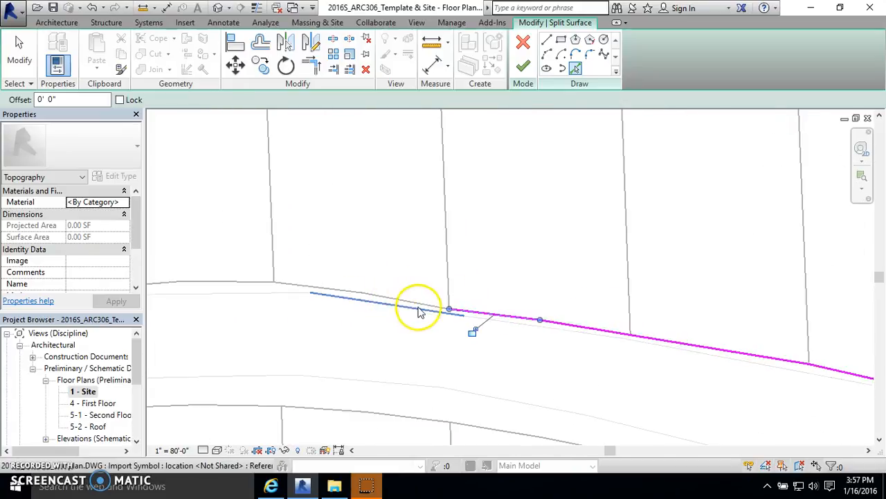
pyautogui.click(344, 288)
pyautogui.scroll(-4, 674, 299)
pyautogui.scroll(5, 401, 274)
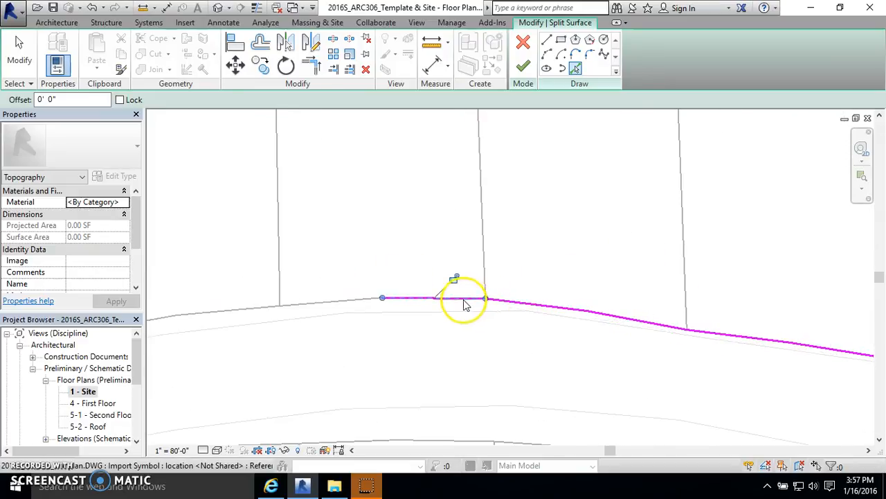
pyautogui.scroll(-3, 503, 289)
pyautogui.scroll(2, 425, 304)
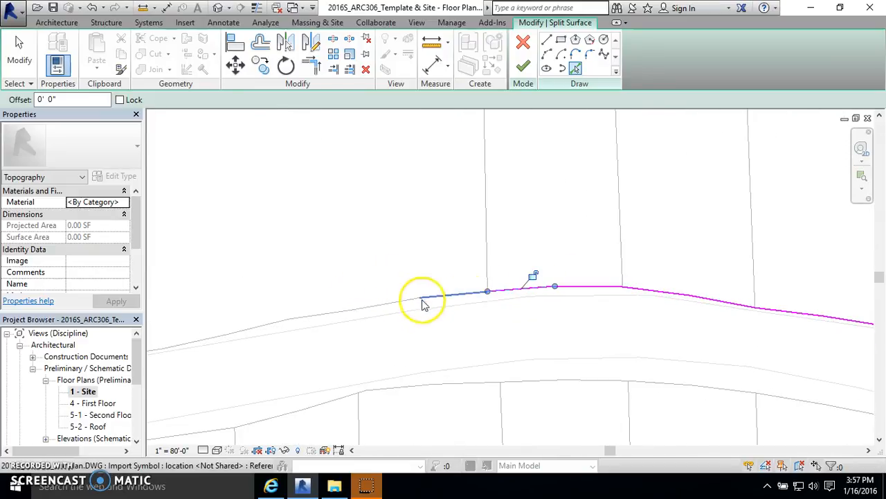
pyautogui.scroll(-2, 384, 300)
pyautogui.scroll(2, 362, 311)
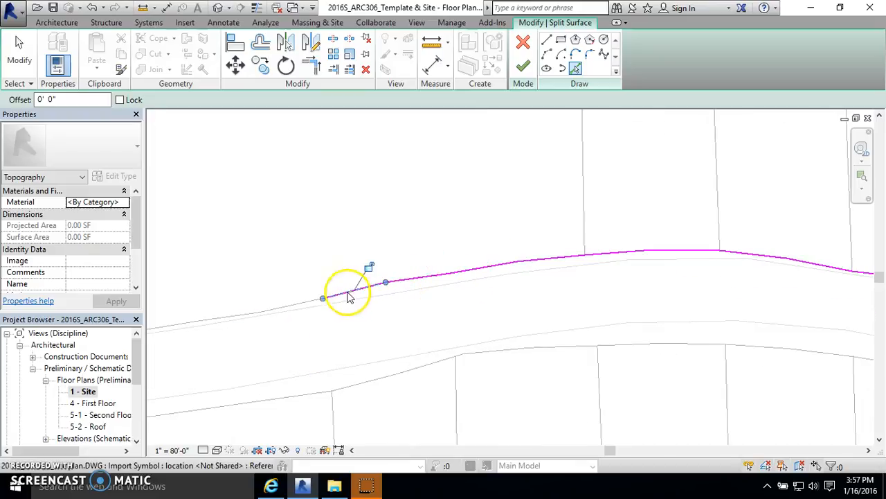
pyautogui.scroll(-3, 304, 304)
pyautogui.scroll(2, 370, 312)
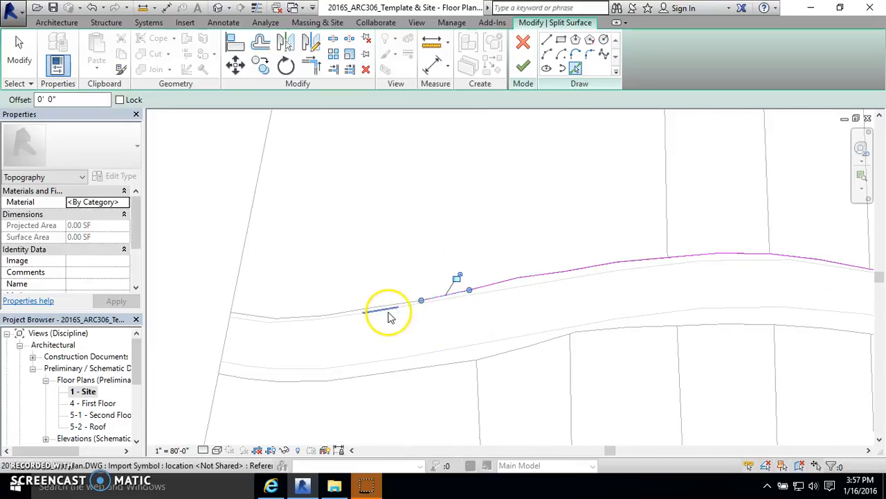
pyautogui.click(394, 310)
pyautogui.scroll(2, 298, 317)
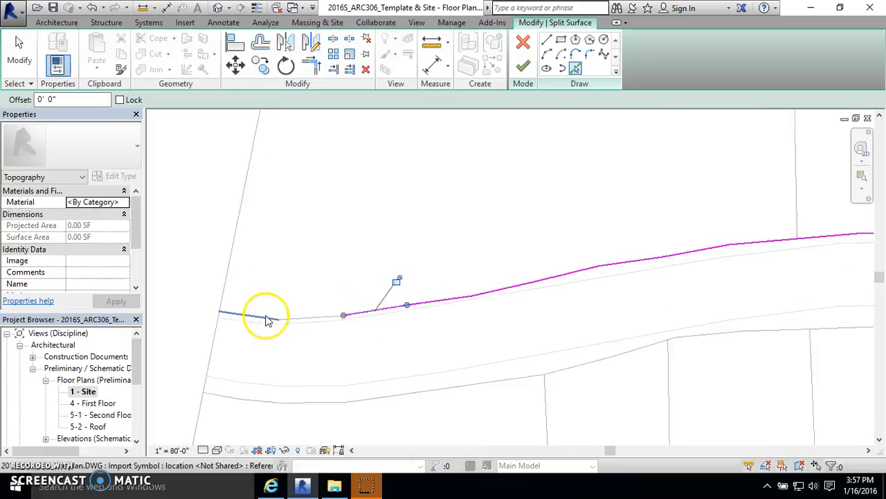
pyautogui.click(264, 317)
pyautogui.scroll(-4, 266, 329)
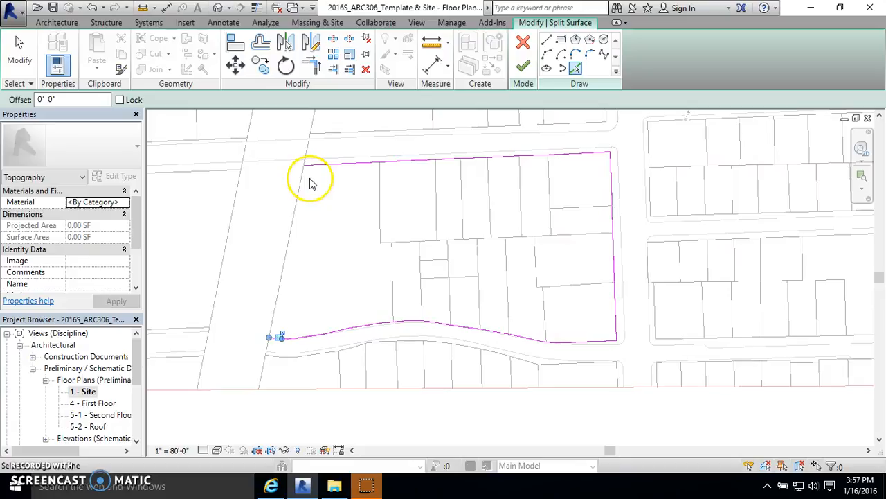
pyautogui.press('Escape')
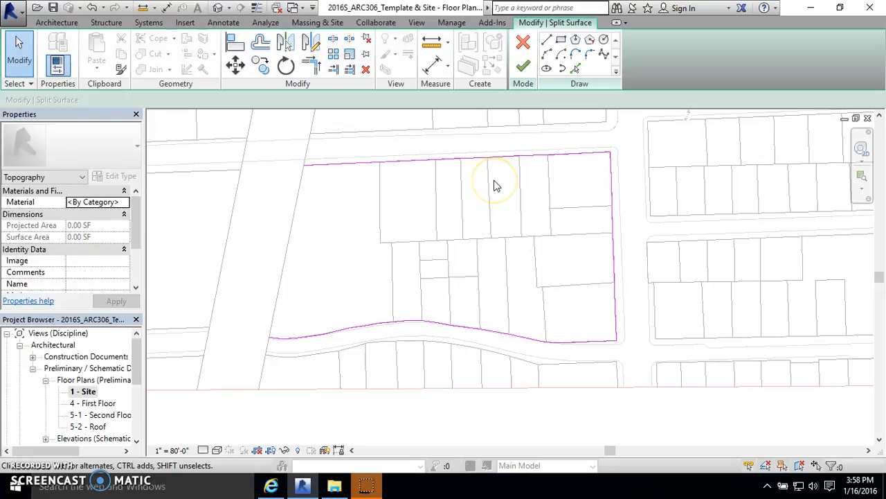
pyautogui.click(518, 70)
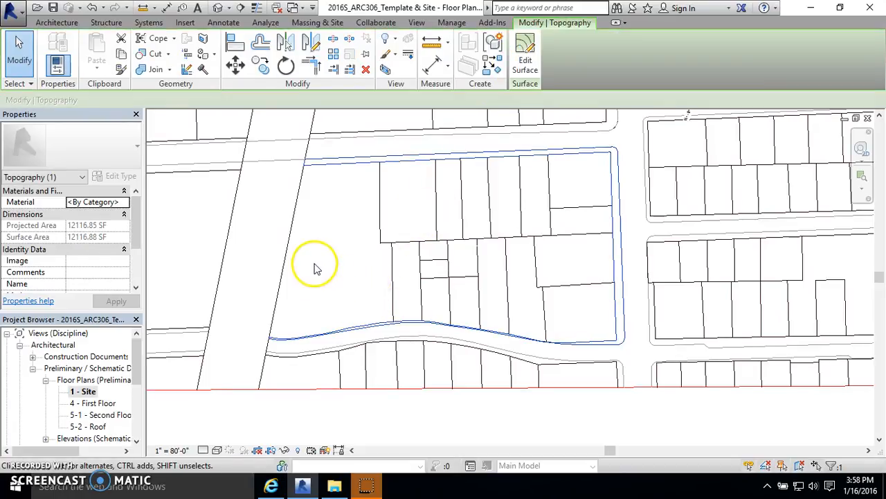
# Step: Select the new block surface, view it in the default 3D view, and return to the 1 - Site plan
pyautogui.click(312, 263)
pyautogui.click(217, 8)
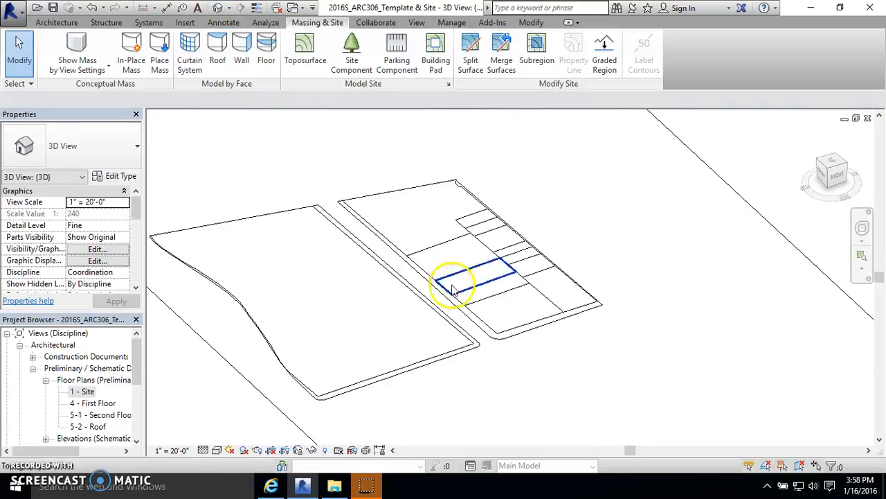
pyautogui.doubleClick(81, 391)
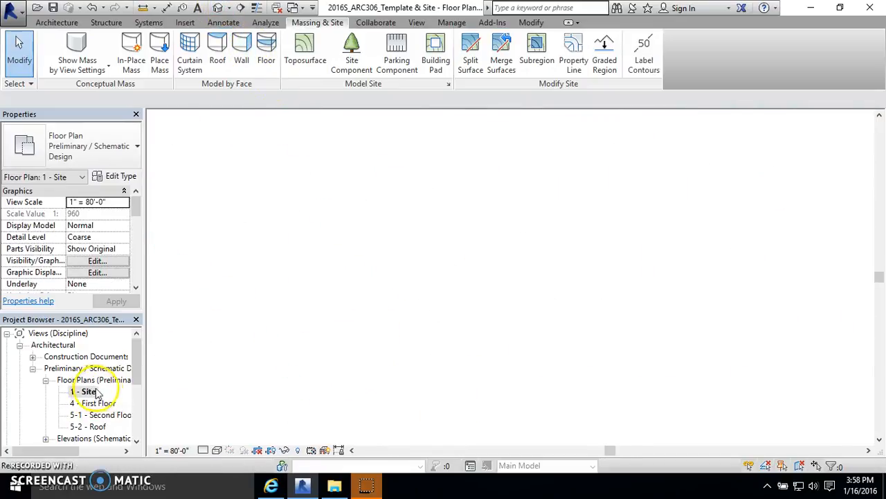
# Step: Start splitting the block surface and pick its western edge and the start of the northern row's rear lot line
pyautogui.click(471, 52)
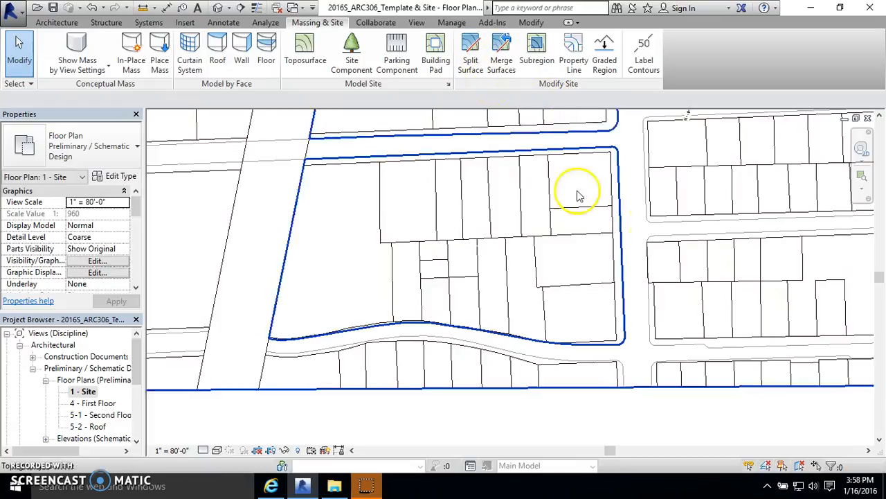
pyautogui.click(580, 163)
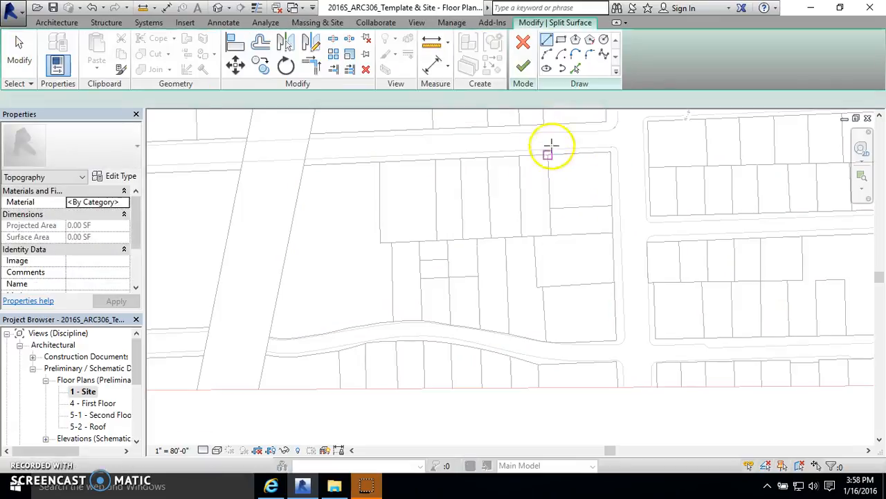
pyautogui.click(576, 71)
pyautogui.click(381, 212)
pyautogui.scroll(3, 401, 242)
pyautogui.click(383, 244)
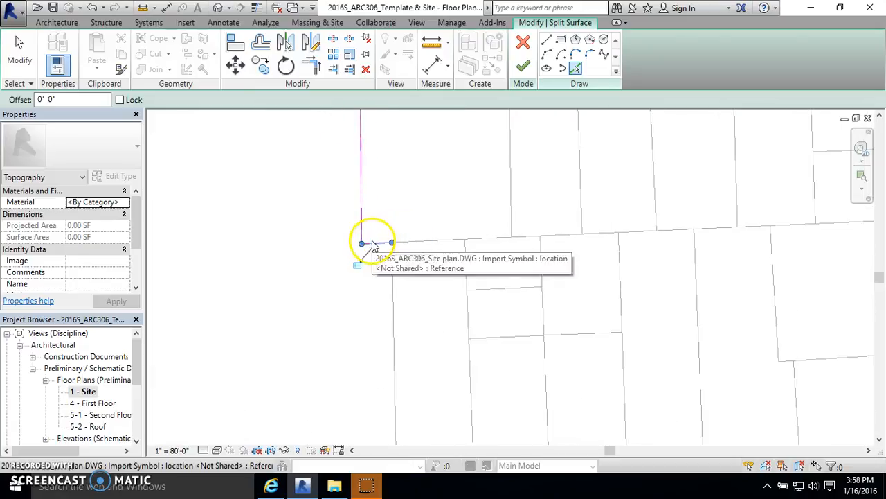
pyautogui.click(410, 243)
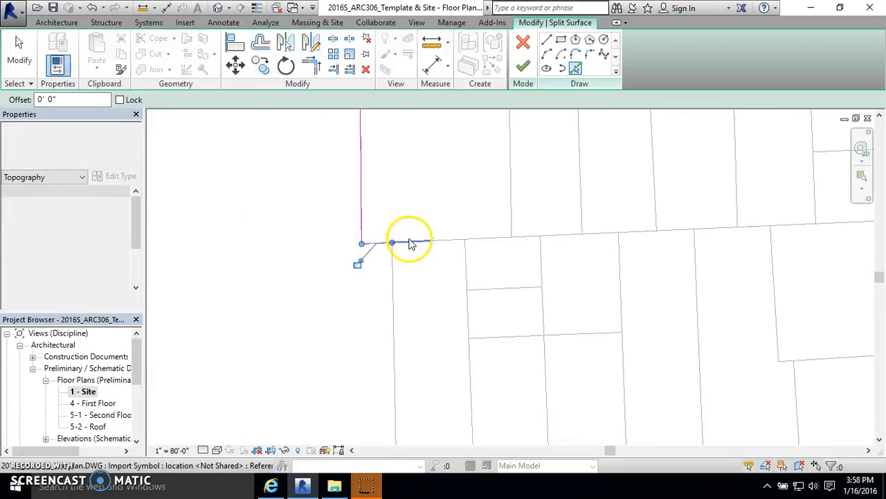
pyautogui.click(460, 243)
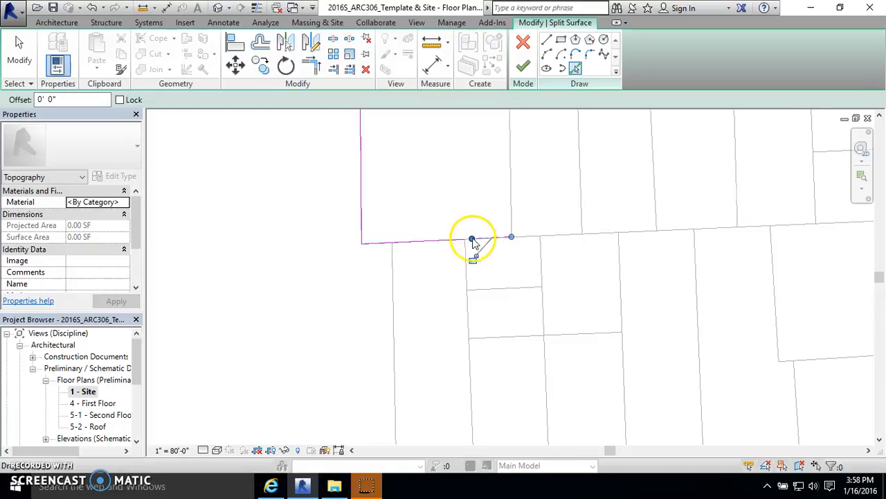
# Step: Pick the rear lot line segments eastward to the block's eastern edge and finish splitting off the northern lot row
pyautogui.scroll(5, 468, 239)
pyautogui.click(468, 246)
pyautogui.scroll(-2, 267, 242)
pyautogui.scroll(-2, 267, 248)
pyautogui.click(425, 246)
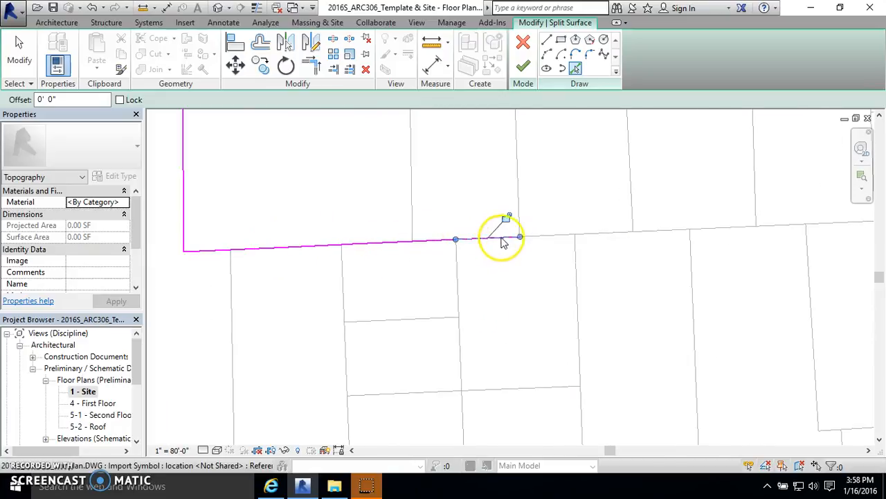
pyautogui.scroll(-4, 351, 293)
pyautogui.scroll(2, 559, 352)
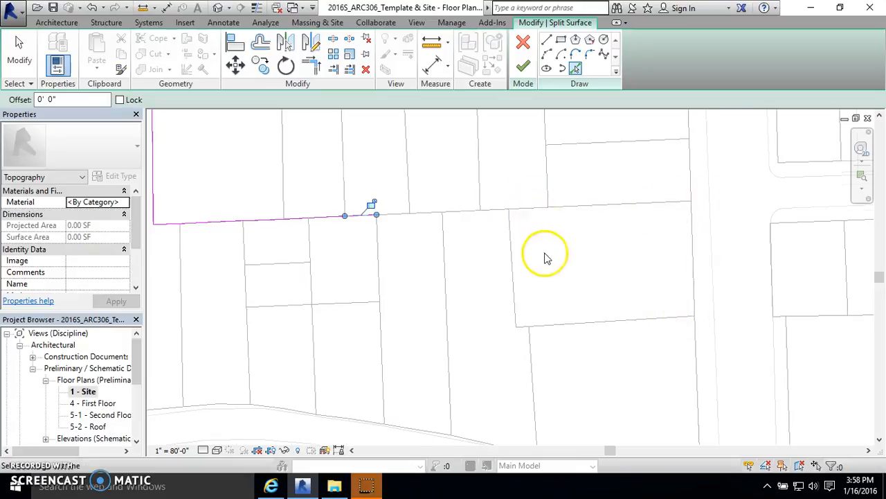
pyautogui.scroll(-1, 544, 253)
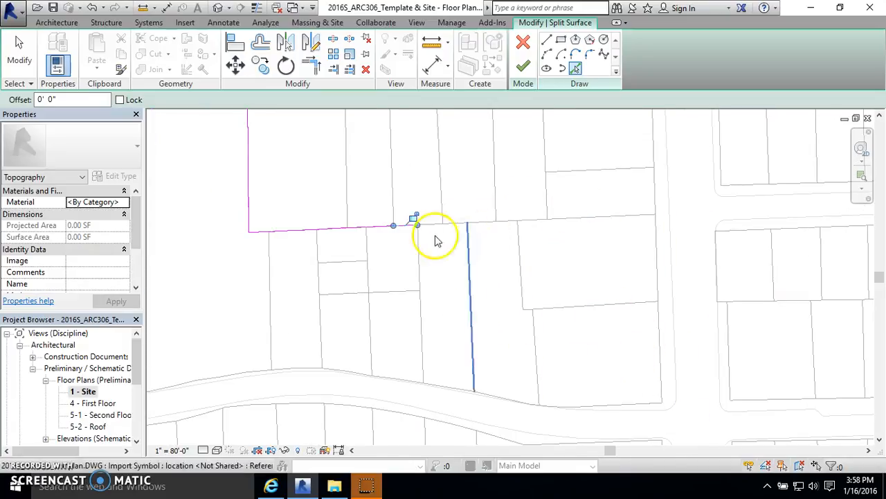
pyautogui.scroll(2, 443, 236)
pyautogui.click(468, 231)
pyautogui.click(565, 226)
pyautogui.click(692, 221)
pyautogui.click(776, 220)
pyautogui.scroll(-2, 570, 305)
pyautogui.scroll(-2, 532, 259)
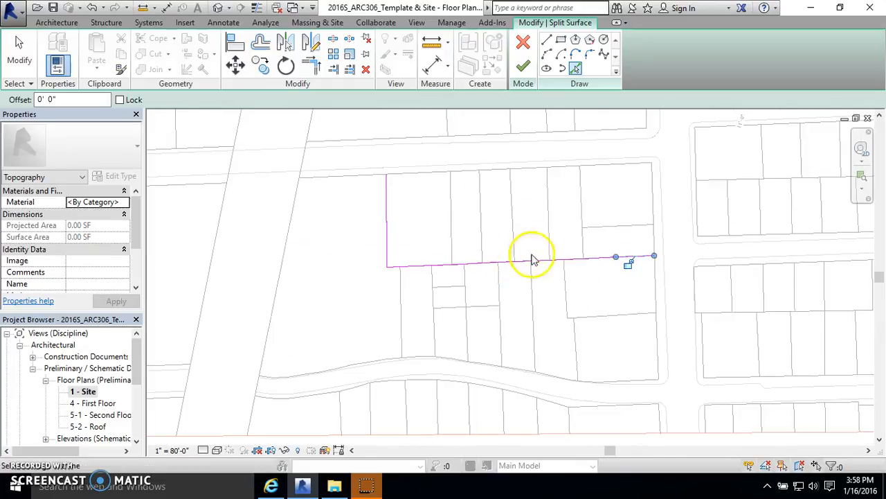
pyautogui.click(523, 66)
pyautogui.click(674, 234)
# Step: Split the northern lot row along the lot line bounding its westernmost lot
pyautogui.click(471, 52)
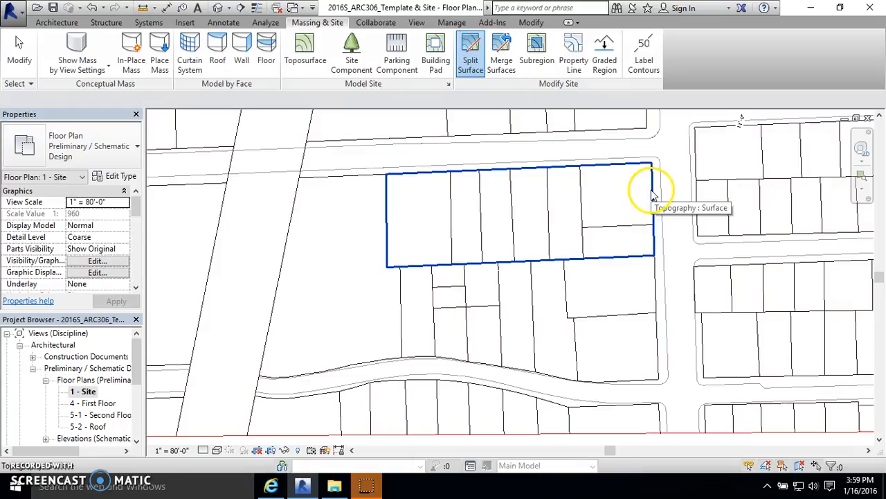
pyautogui.click(390, 221)
pyautogui.click(576, 69)
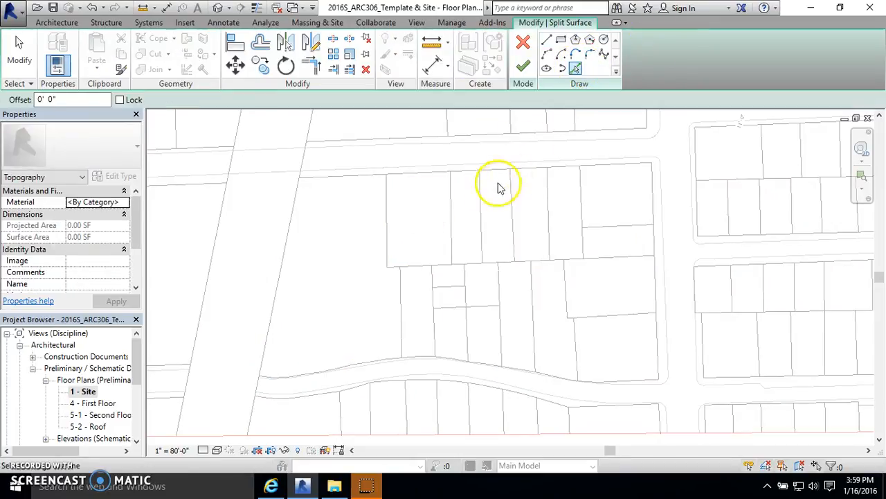
pyautogui.click(452, 209)
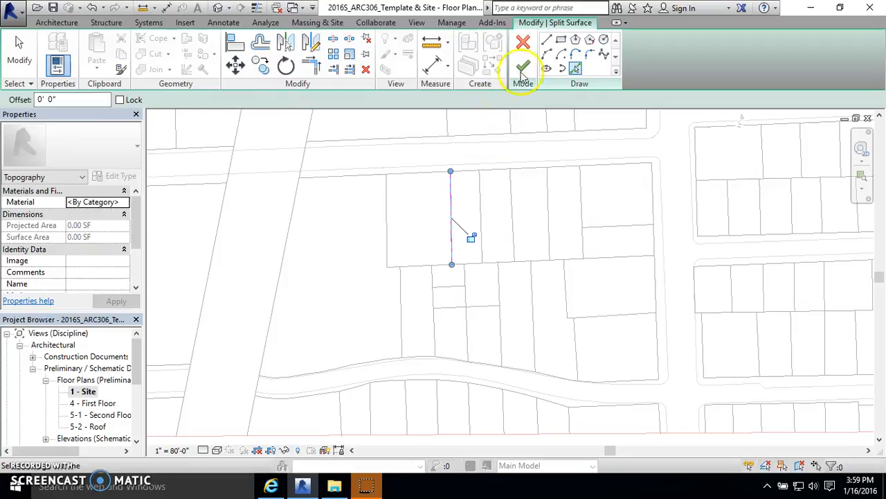
pyautogui.click(523, 66)
pyautogui.press('Escape')
# Step: Split the remaining northern row surface along the next lot line to separate the second lot
pyautogui.click(471, 59)
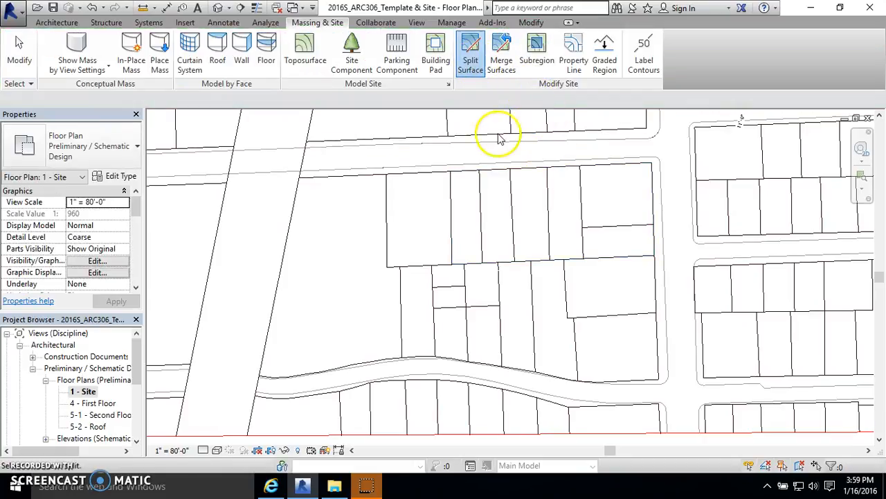
pyautogui.click(495, 174)
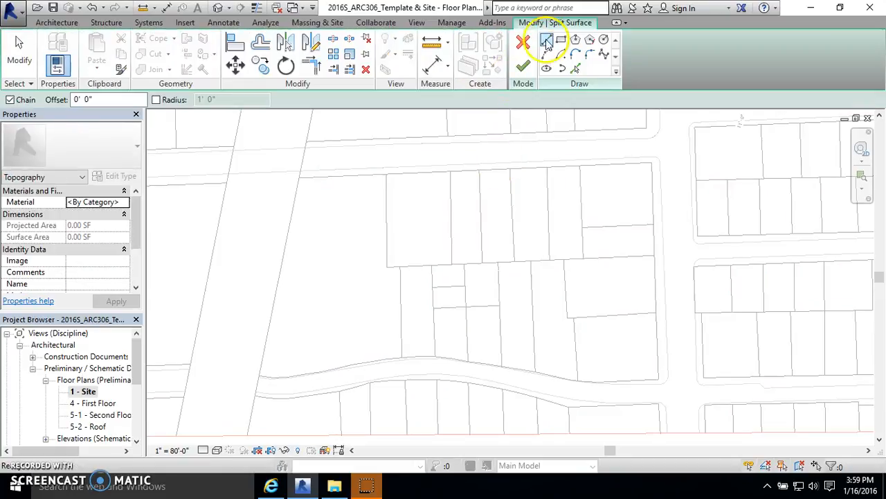
pyautogui.click(575, 68)
pyautogui.click(481, 198)
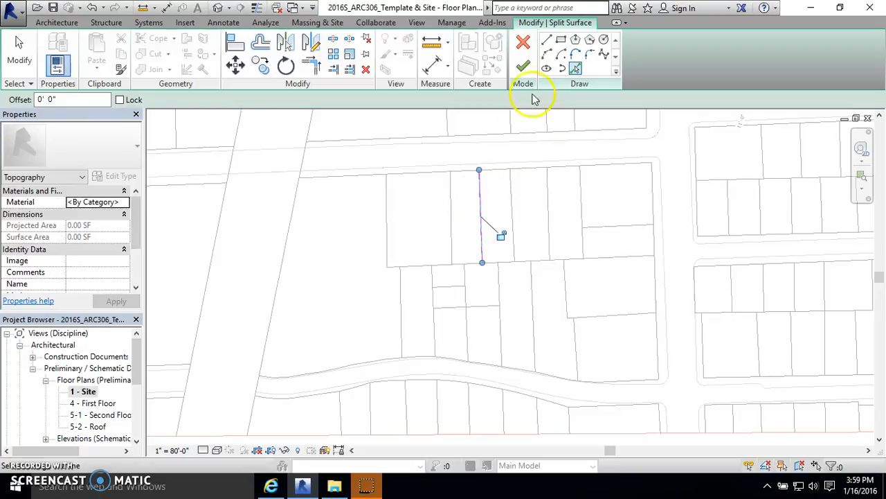
pyautogui.click(522, 65)
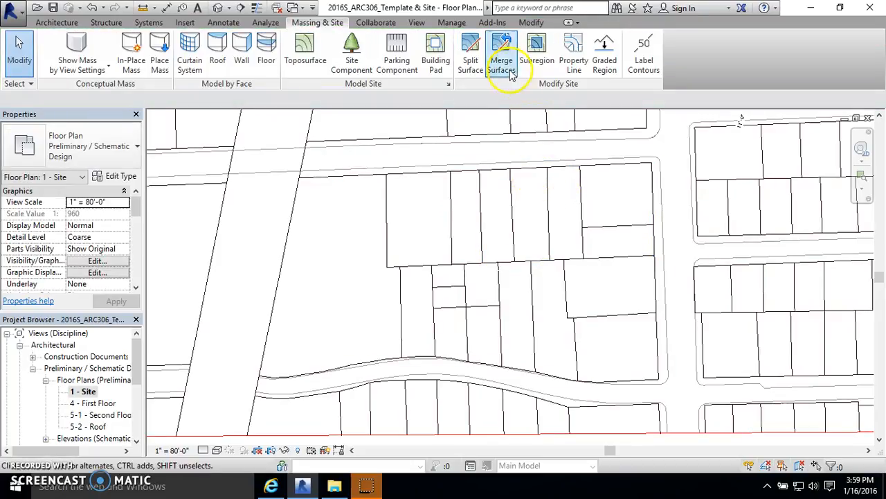
# Step: Split the remaining northern row surface along the next lot line to separate the third lot
pyautogui.click(470, 50)
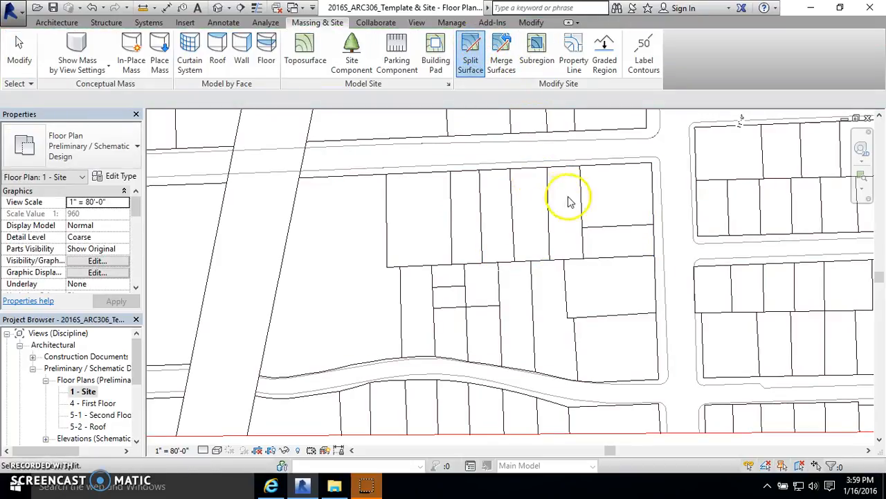
pyautogui.click(540, 169)
pyautogui.click(576, 68)
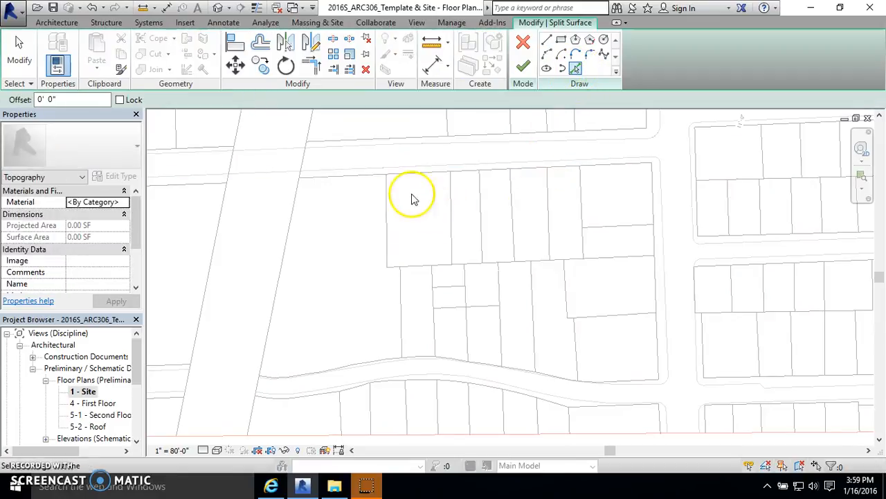
pyautogui.click(511, 201)
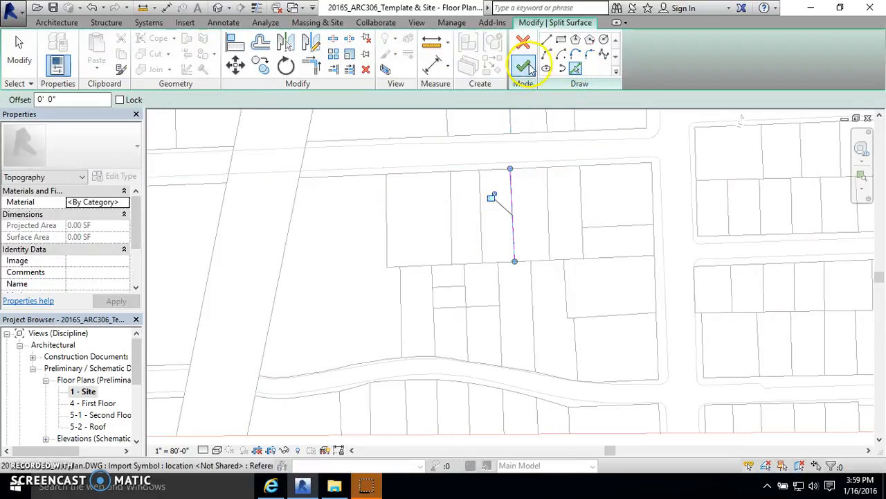
pyautogui.click(528, 67)
pyautogui.press('Escape')
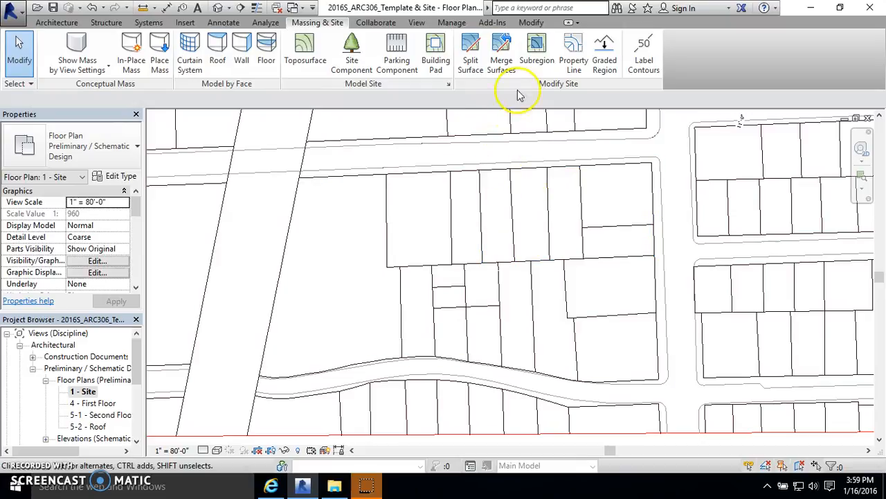
# Step: Split the remaining northern row surface along the next lot line to separate the fourth lot
pyautogui.click(470, 56)
pyautogui.click(581, 163)
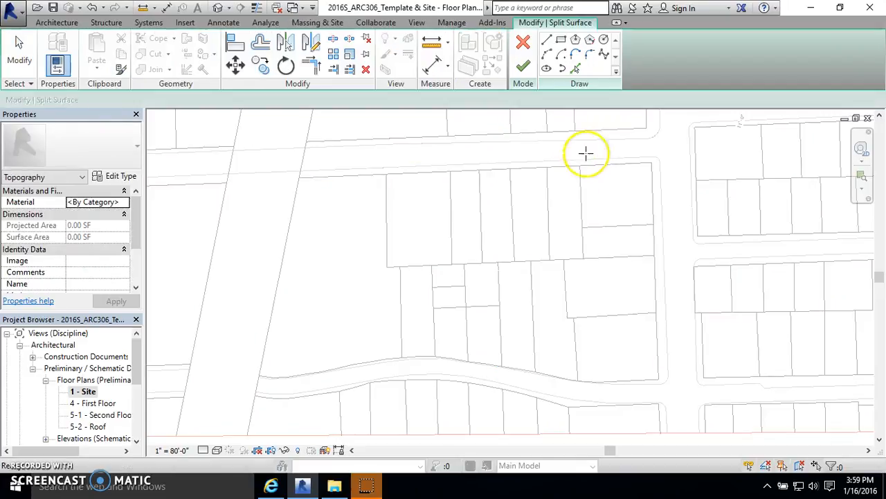
pyautogui.click(575, 68)
pyautogui.click(546, 224)
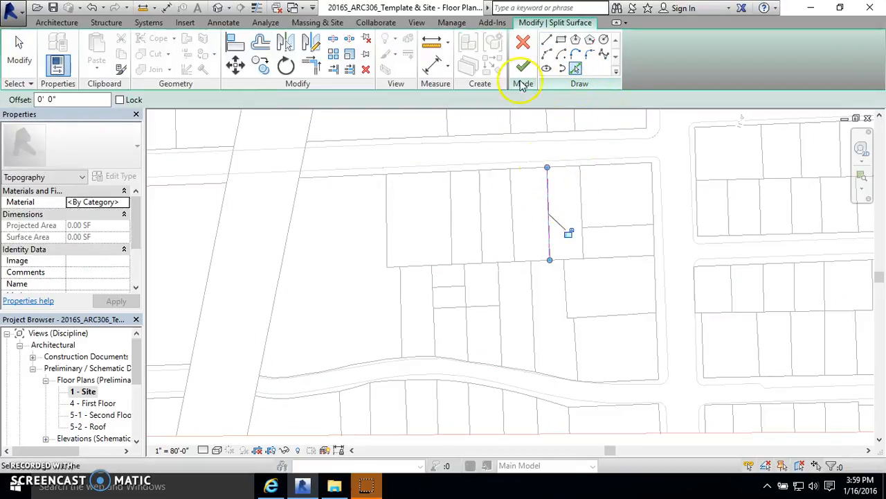
pyautogui.click(524, 69)
pyautogui.press('Escape')
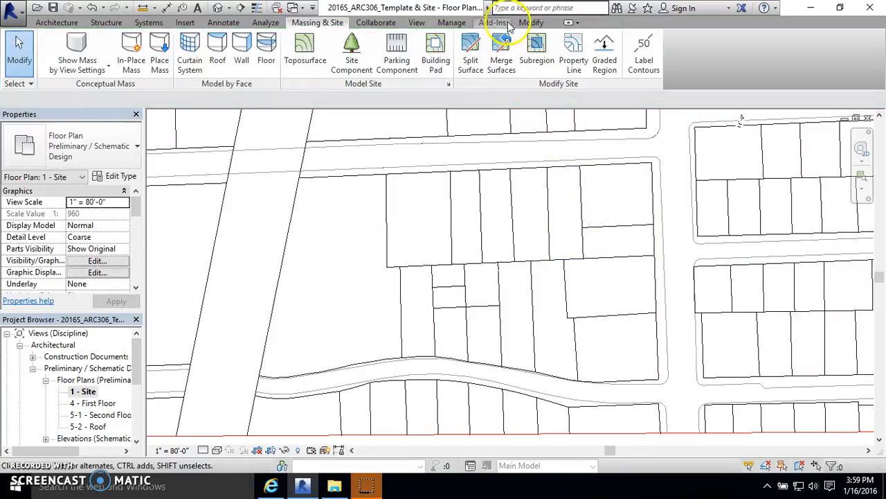
# Step: Split the remaining northern row surface along the next lot line to separate the fifth lot
pyautogui.click(474, 49)
pyautogui.click(616, 170)
pyautogui.click(575, 68)
pyautogui.click(579, 194)
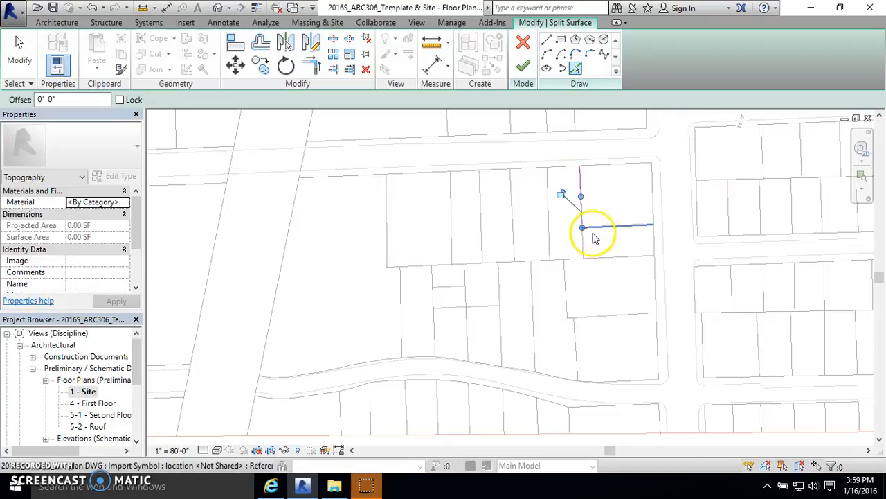
pyautogui.click(524, 70)
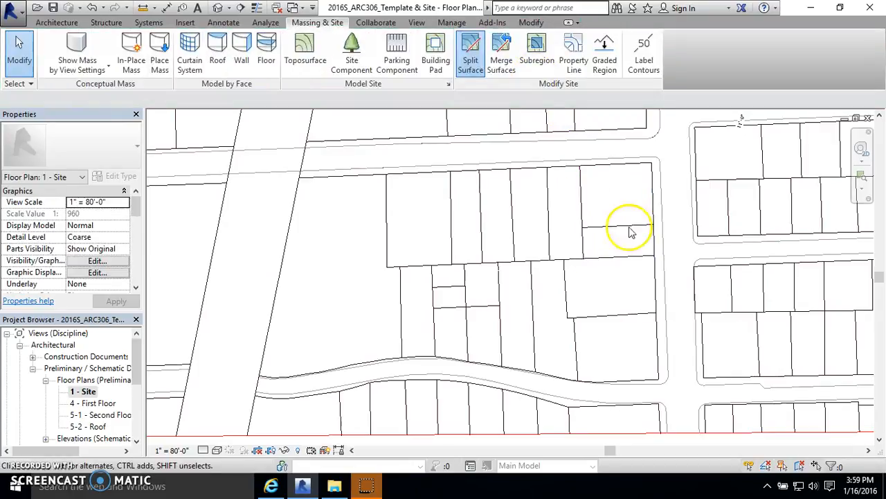
# Step: Split the eastern end of the northern row along the horizontal lot line dividing its two corner lots
pyautogui.click(471, 55)
pyautogui.click(651, 172)
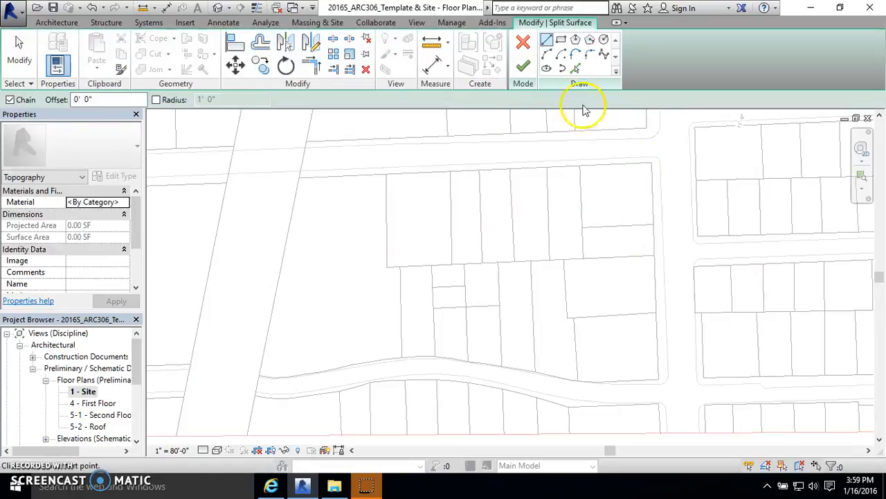
pyautogui.click(575, 69)
pyautogui.click(619, 226)
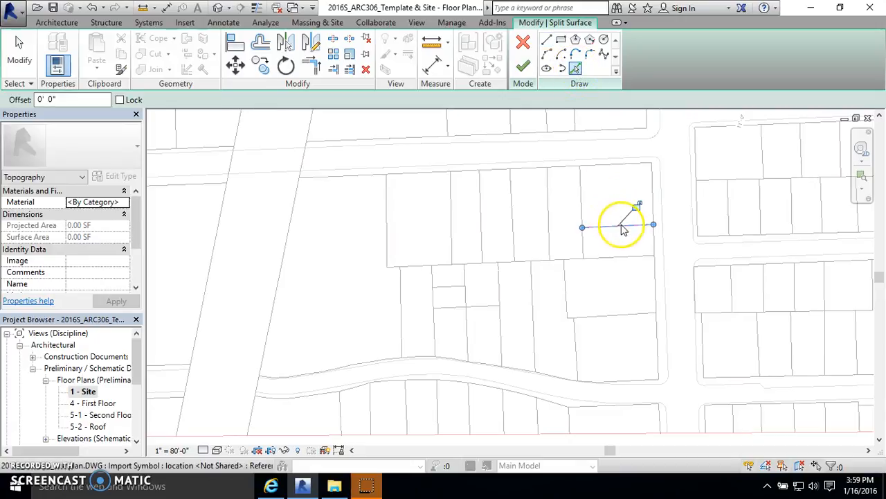
pyautogui.click(524, 67)
pyautogui.press('Escape')
# Step: Split the southern block surface along the lot line bounding its westernmost lot
pyautogui.scroll(-2, 574, 257)
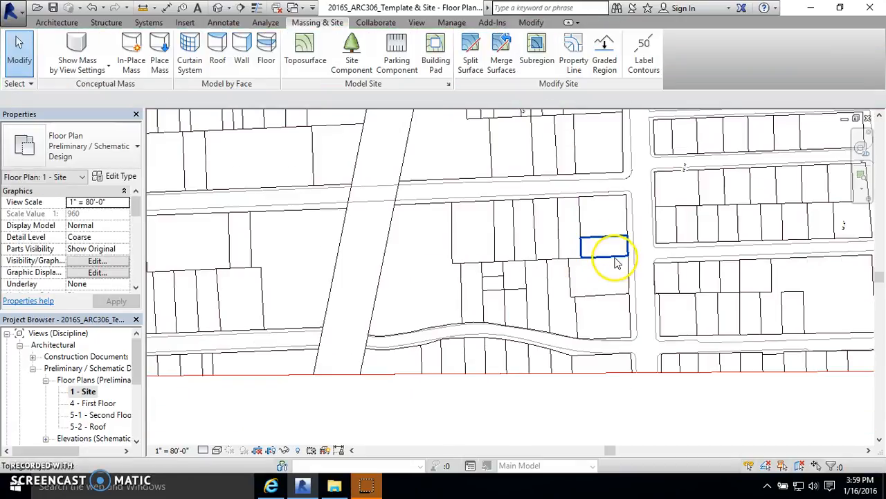
pyautogui.scroll(2, 633, 326)
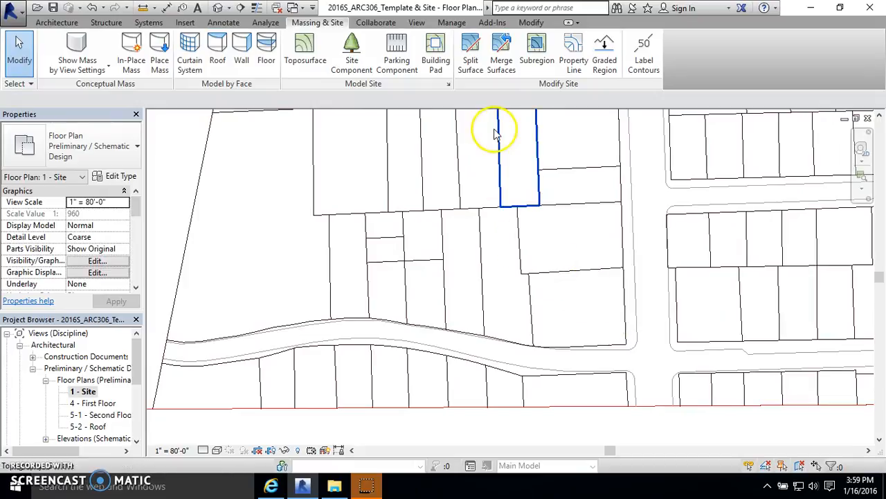
pyautogui.click(469, 61)
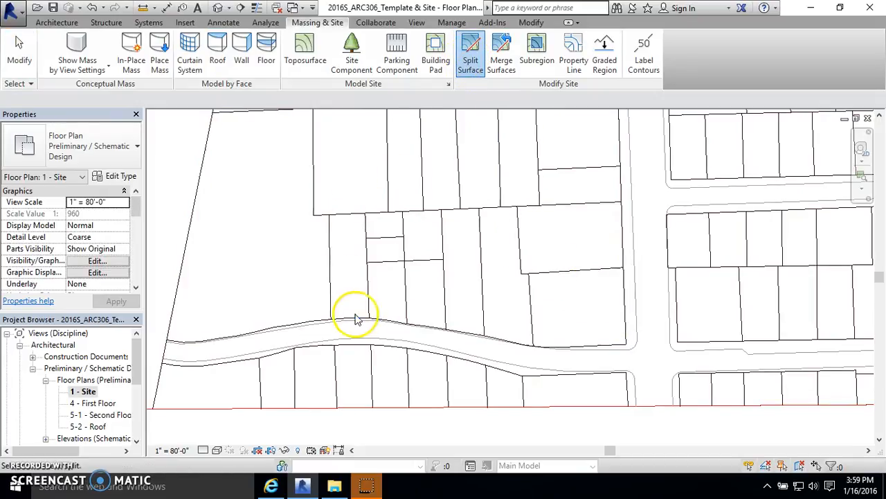
pyautogui.click(354, 212)
pyautogui.click(575, 68)
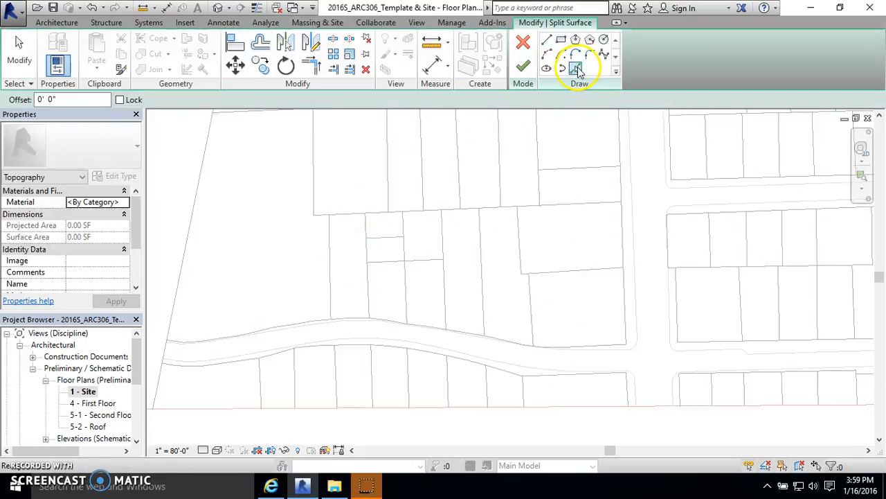
pyautogui.click(330, 253)
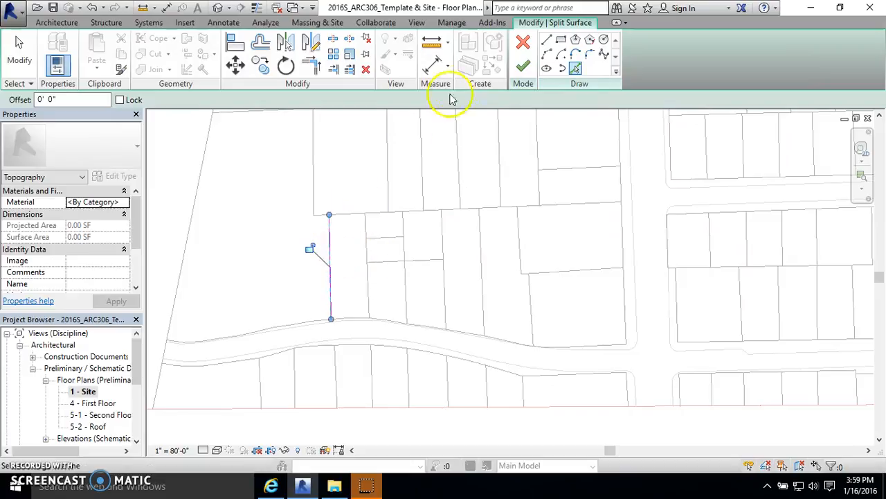
pyautogui.click(532, 72)
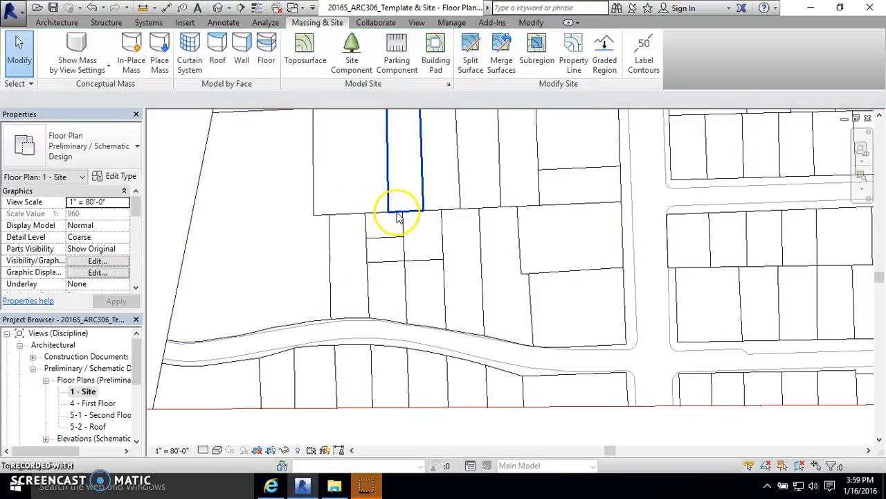
# Step: Split off the northeastern corner lot of the southern block along its two bounding lot lines
pyautogui.click(470, 52)
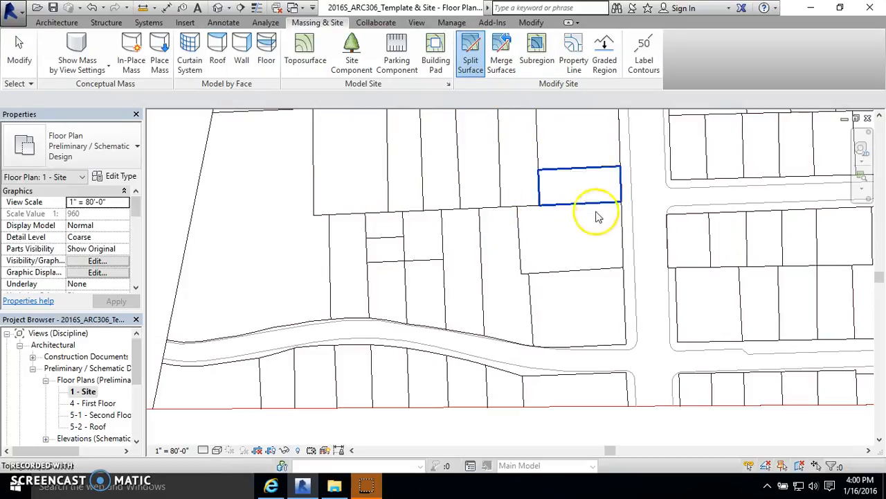
pyautogui.click(619, 223)
pyautogui.click(575, 68)
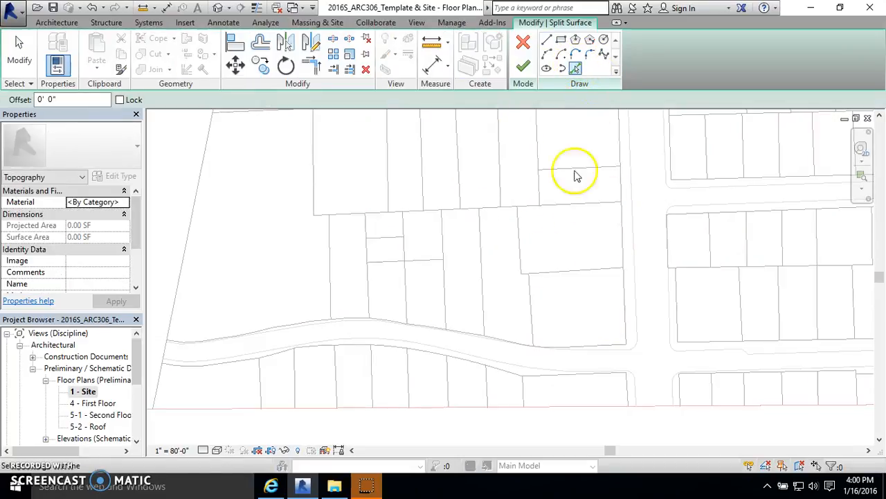
pyautogui.click(554, 274)
pyautogui.scroll(5, 513, 280)
pyautogui.click(533, 239)
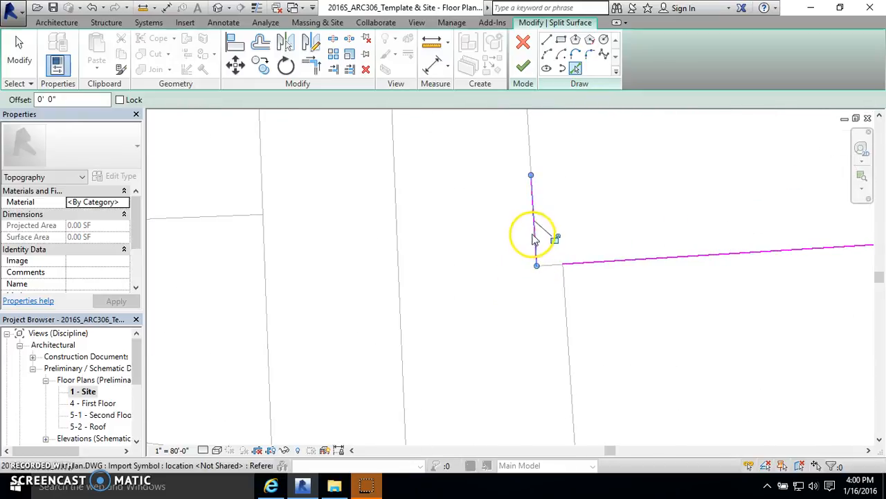
pyautogui.scroll(-3, 547, 270)
pyautogui.click(528, 201)
pyautogui.click(523, 66)
pyautogui.press('Escape')
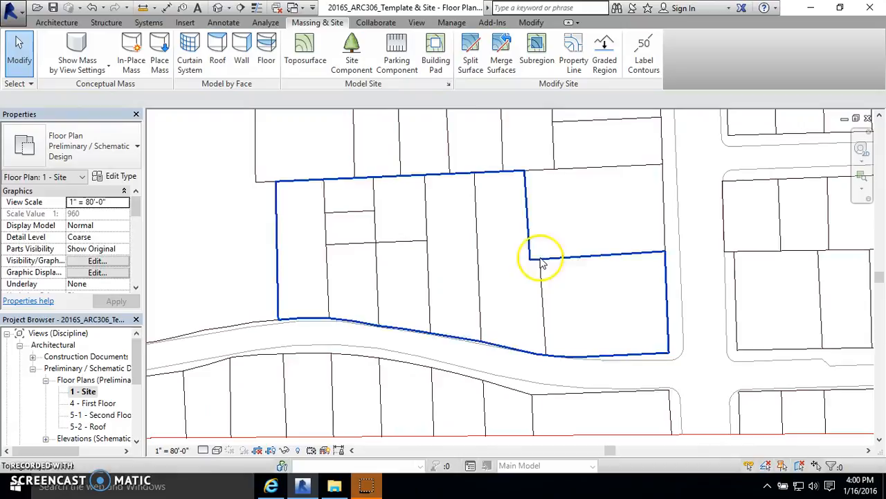
# Step: Split the remaining southern block along the lot line below the corner lot to separate the southeastern lot
pyautogui.click(471, 61)
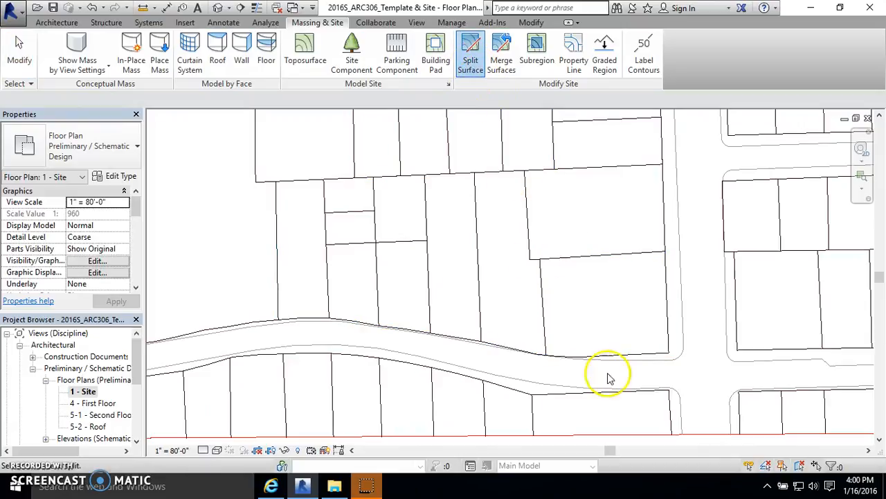
pyautogui.click(669, 322)
pyautogui.click(574, 68)
pyautogui.click(551, 298)
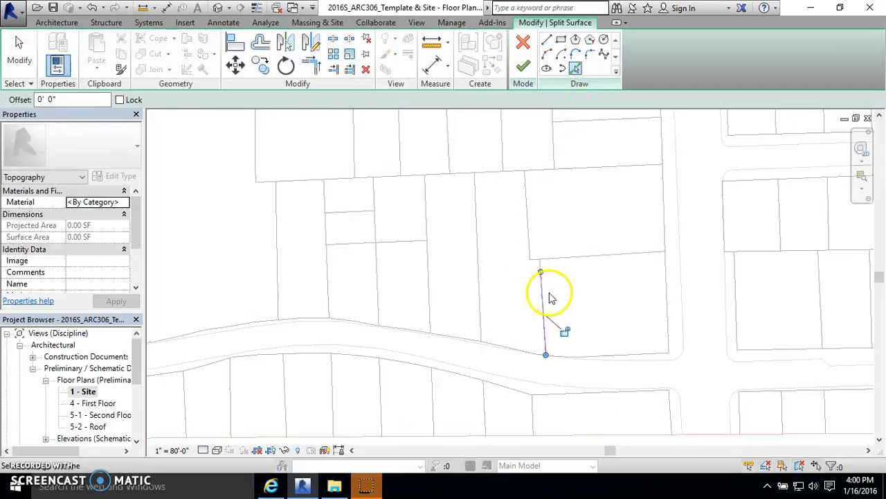
pyautogui.scroll(2, 564, 272)
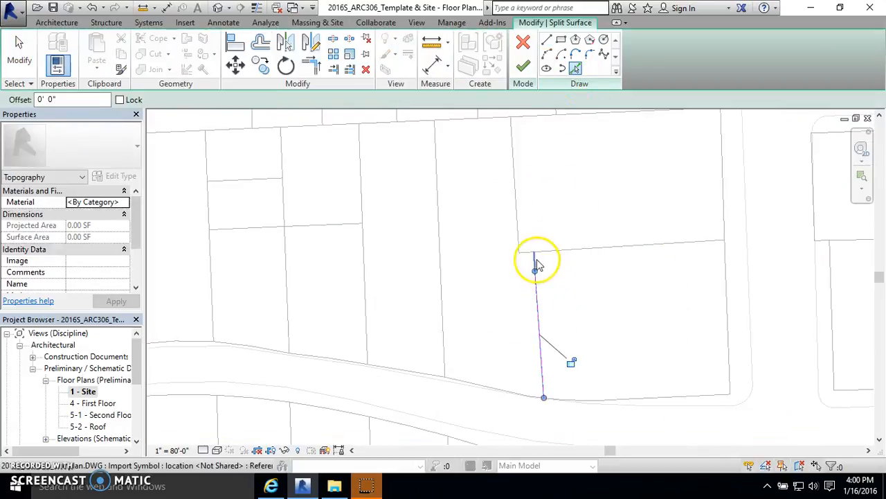
pyautogui.click(525, 67)
pyautogui.press('Escape')
pyautogui.scroll(-2, 511, 192)
# Step: Split the remaining southern block surface along the next lot line to the west
pyautogui.click(470, 56)
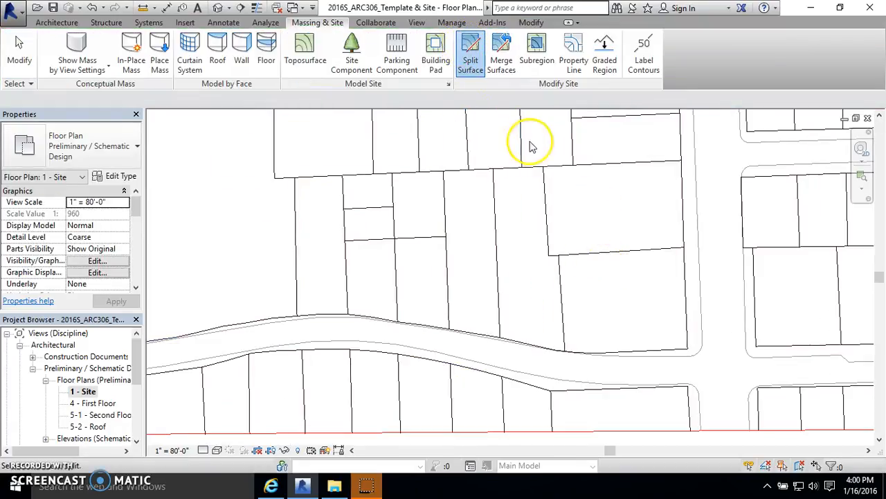
pyautogui.click(511, 173)
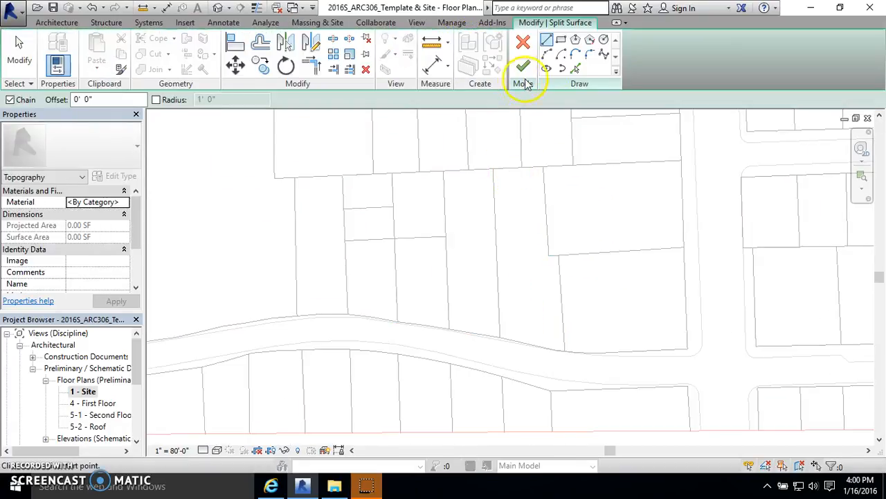
pyautogui.click(575, 69)
pyautogui.click(496, 206)
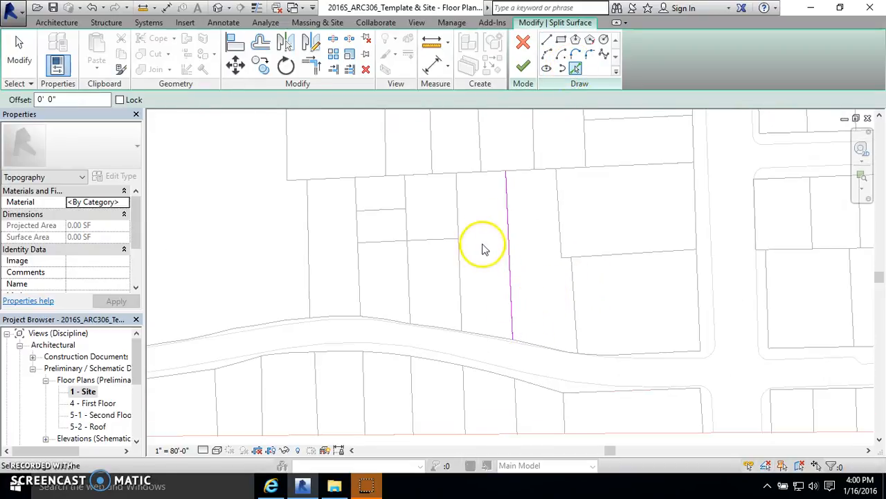
pyautogui.press('Escape')
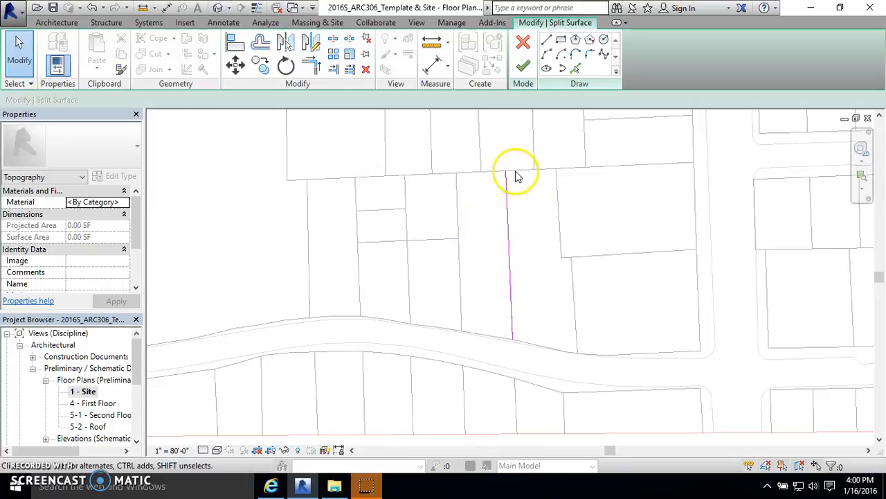
pyautogui.click(523, 65)
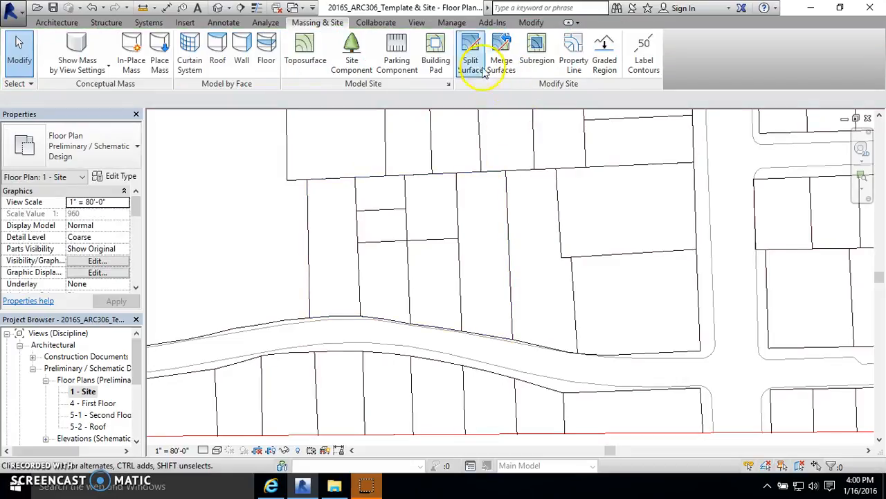
# Step: Split the remaining western surface along the next lot line, picking its segments from road to block edge
pyautogui.click(484, 72)
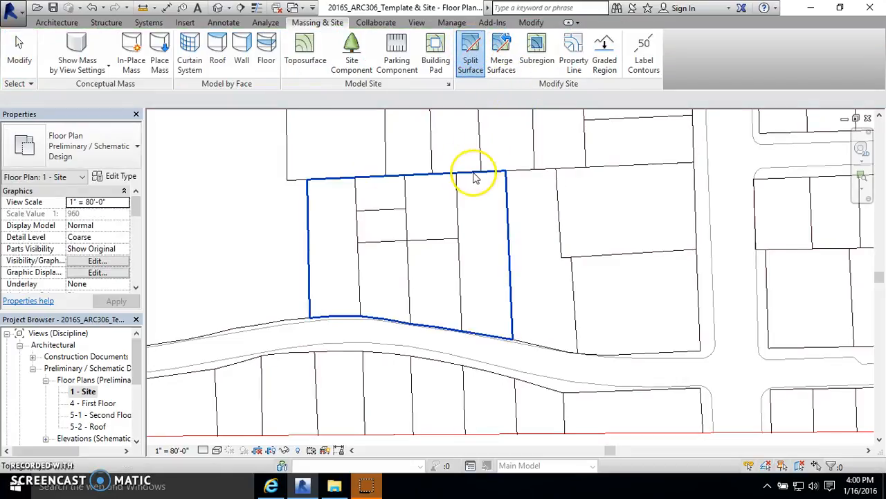
pyautogui.click(475, 178)
pyautogui.click(575, 69)
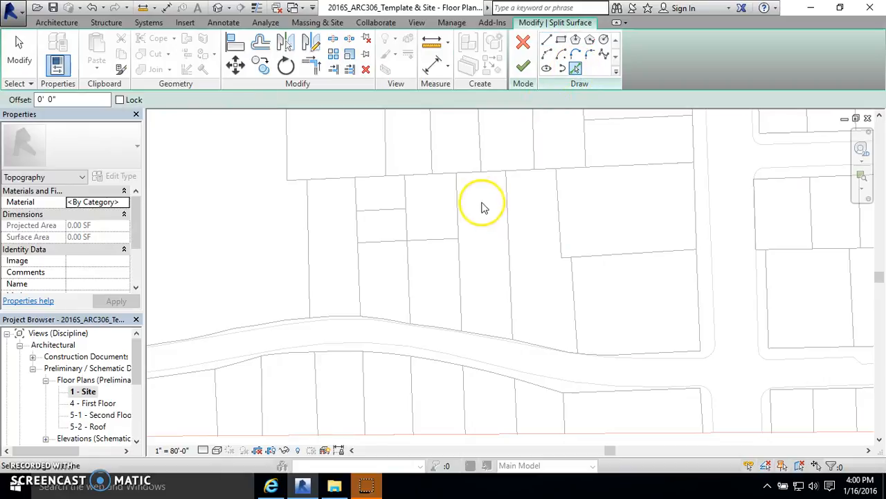
pyautogui.click(459, 253)
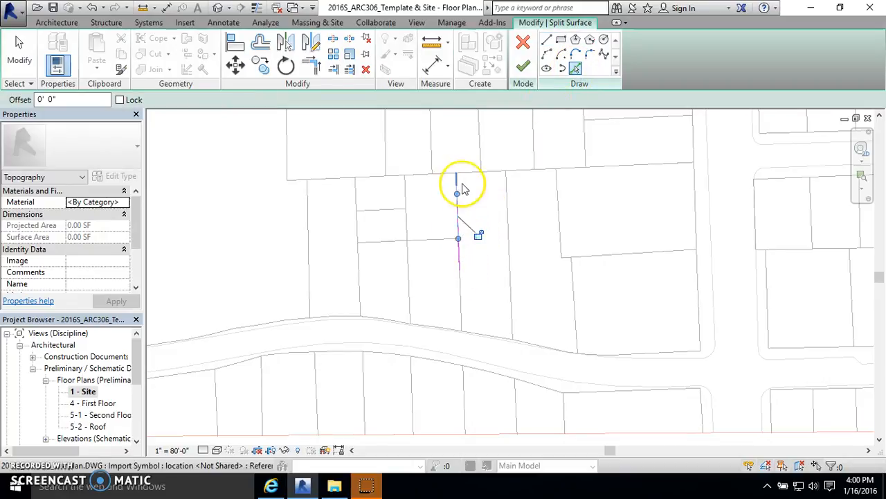
pyautogui.click(461, 286)
pyautogui.scroll(7, 462, 167)
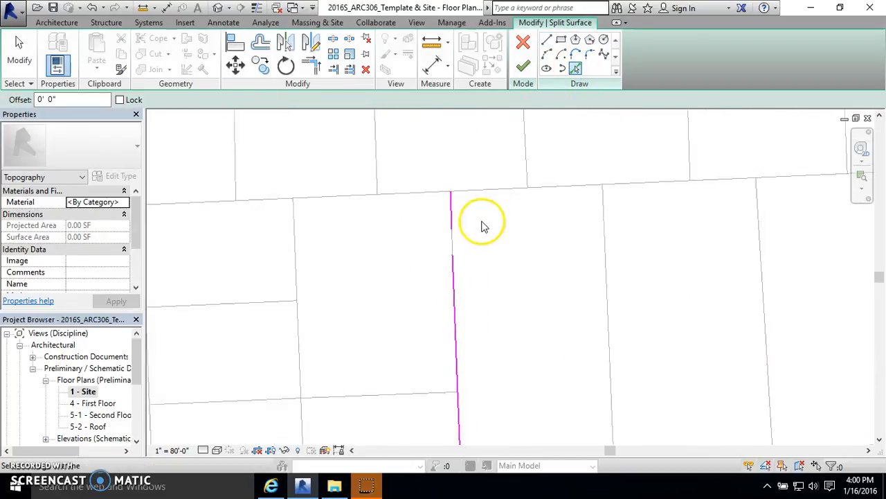
pyautogui.click(452, 246)
pyautogui.scroll(-3, 485, 208)
pyautogui.click(524, 66)
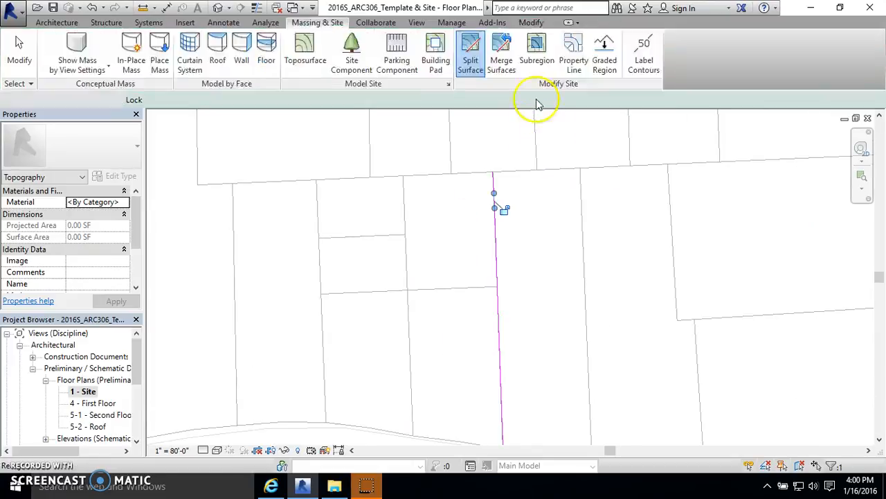
# Step: Split the remaining surface along the lot line east of the small lots, picking all of its segments
pyautogui.scroll(-2, 521, 231)
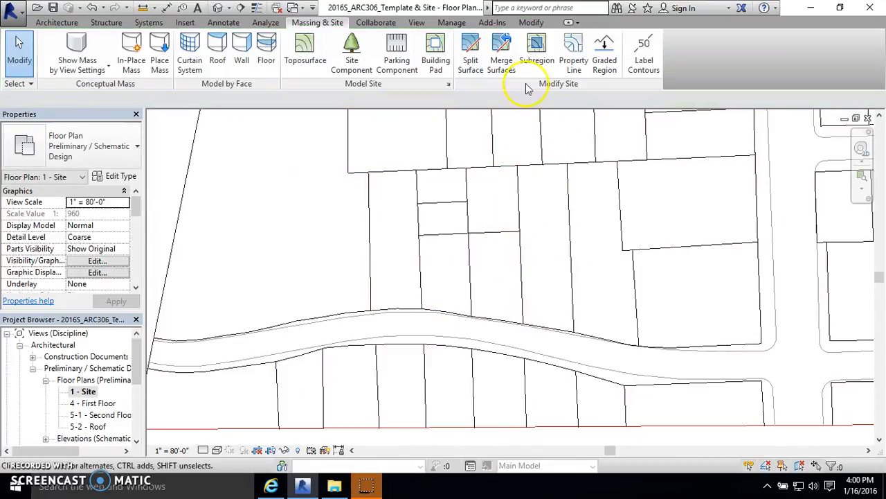
pyautogui.click(483, 61)
pyautogui.click(524, 194)
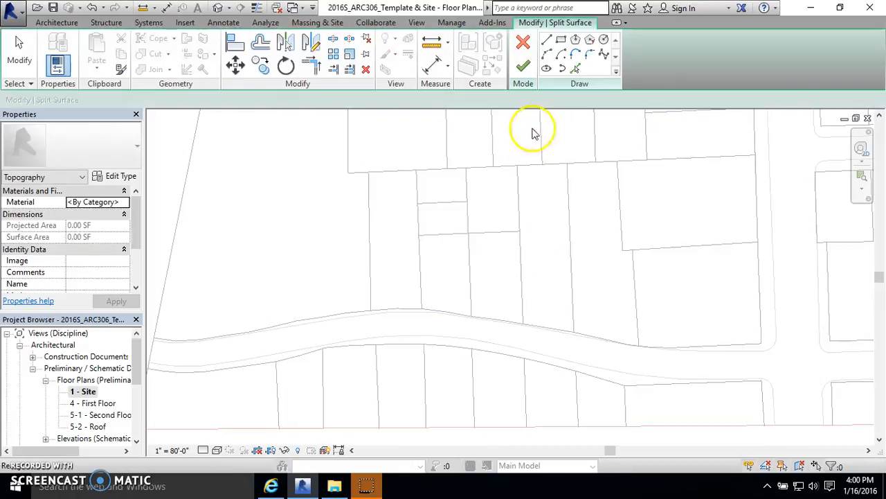
pyautogui.click(579, 67)
pyautogui.click(421, 284)
pyautogui.click(422, 250)
pyautogui.click(420, 219)
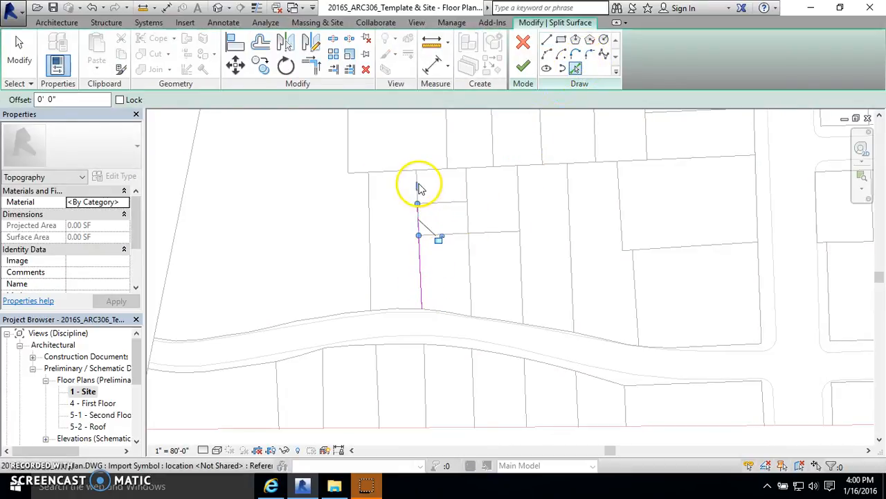
pyautogui.scroll(3, 419, 187)
pyautogui.click(416, 168)
pyautogui.click(416, 185)
pyautogui.click(524, 66)
pyautogui.scroll(-3, 319, 218)
pyautogui.press('Escape')
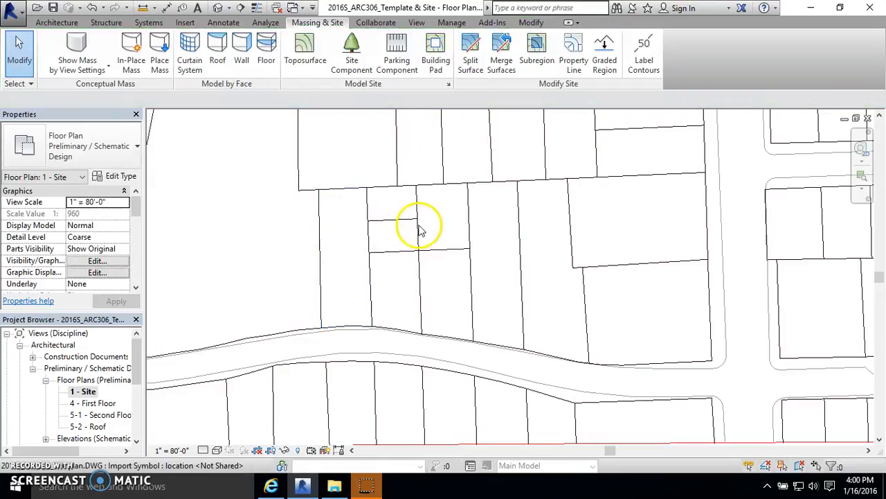
# Step: Split the surface along that lot line again, extending the picked segment up to the block's northern edge
pyautogui.click(471, 52)
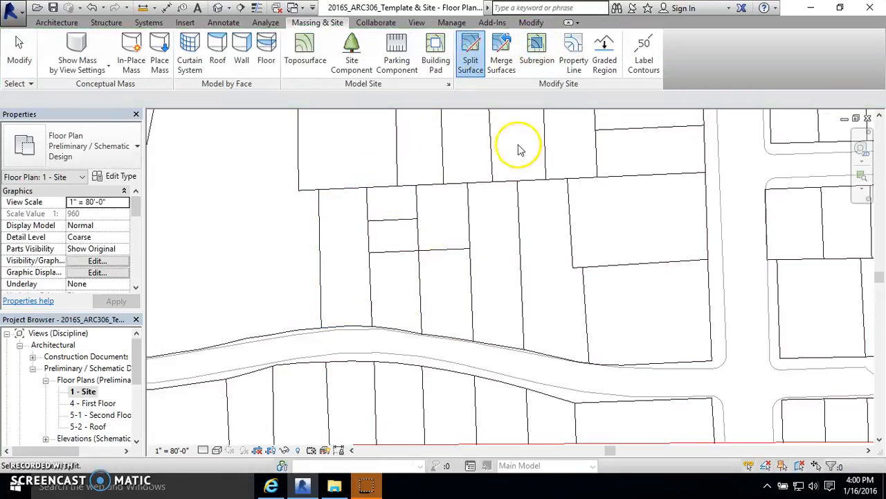
pyautogui.click(468, 197)
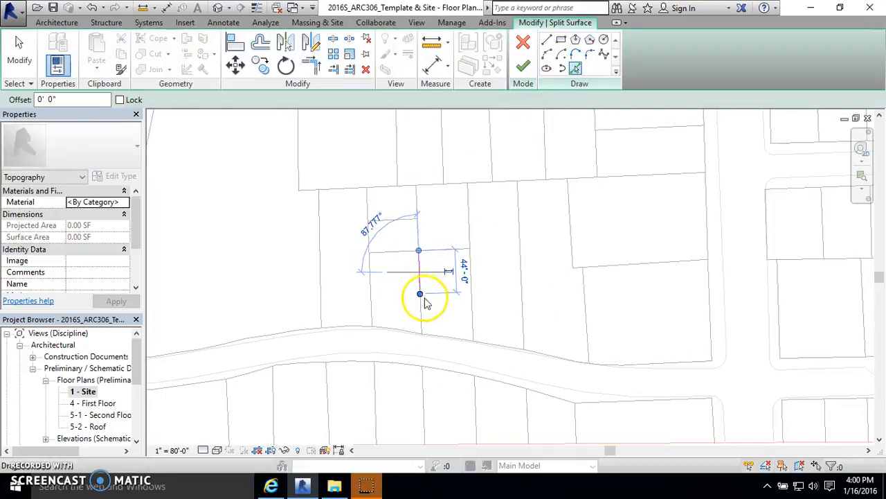
pyautogui.click(424, 307)
pyautogui.click(424, 307)
pyautogui.moveTo(420, 282); pyautogui.dragTo(416, 187)
pyautogui.scroll(2, 419, 218)
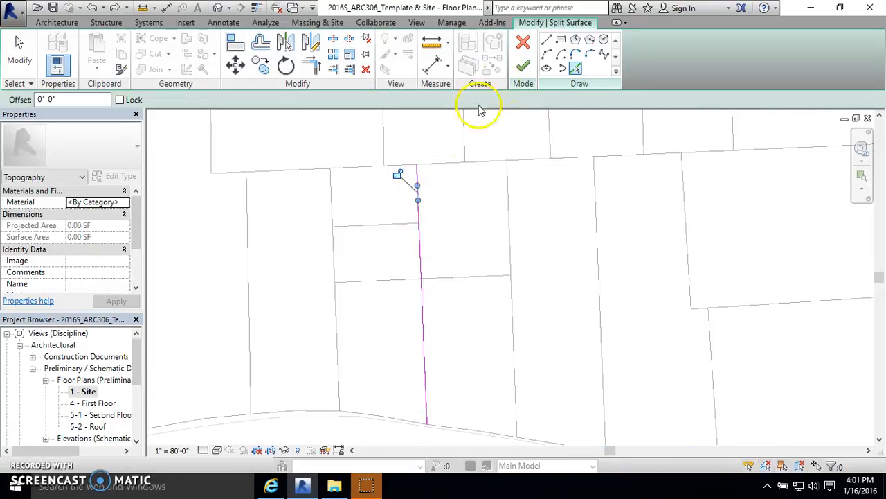
pyautogui.click(523, 64)
pyautogui.scroll(-1, 436, 252)
pyautogui.click(436, 251)
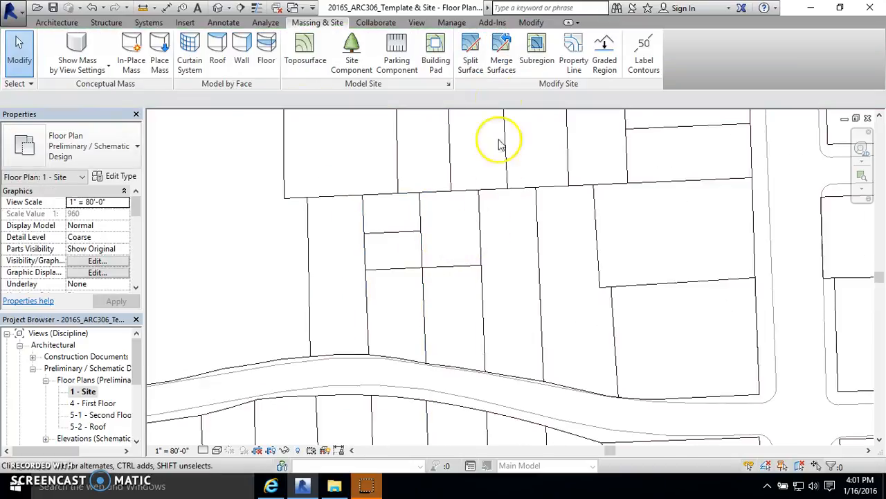
# Step: Split the block surface along the short lot line east of the small central lots
pyautogui.click(470, 55)
pyautogui.click(485, 234)
pyautogui.click(575, 68)
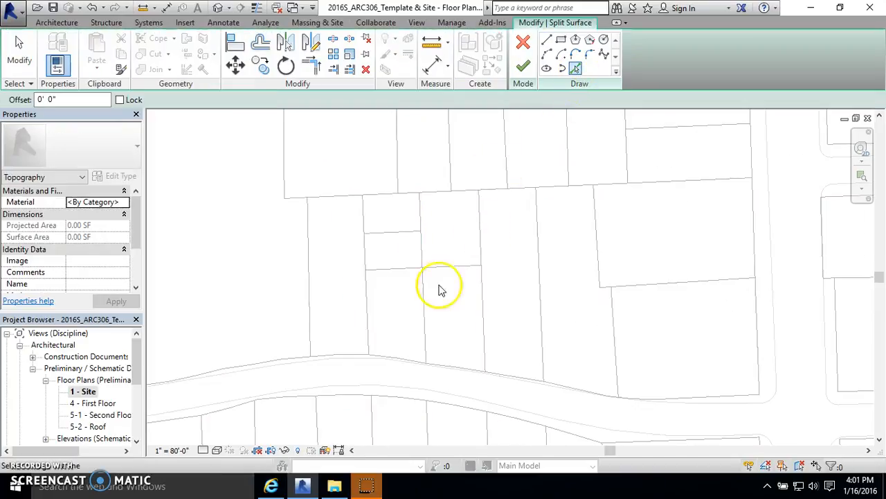
pyautogui.click(447, 270)
pyautogui.click(523, 64)
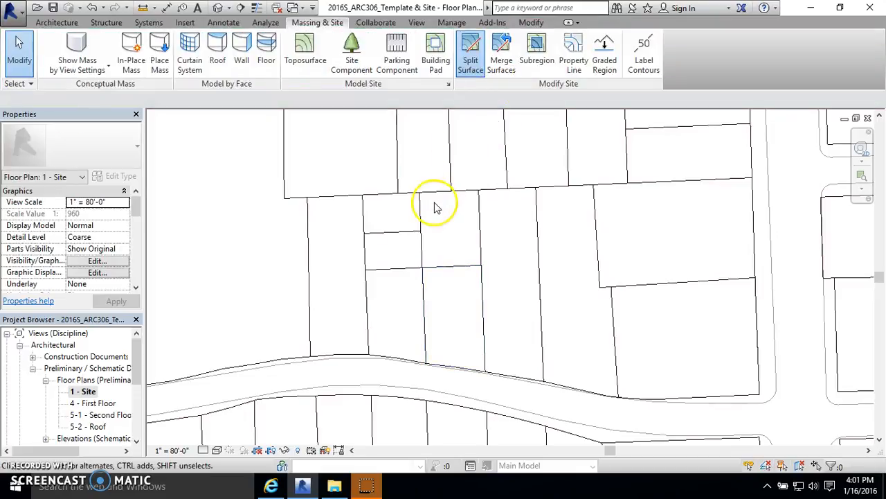
# Step: Split the adjacent small-lot surface along the lot line to its west
pyautogui.click(471, 56)
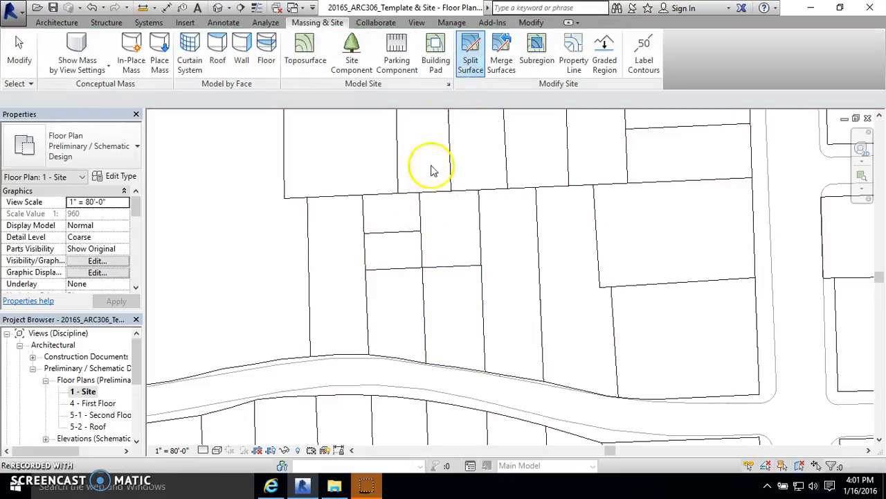
pyautogui.click(425, 208)
pyautogui.click(576, 70)
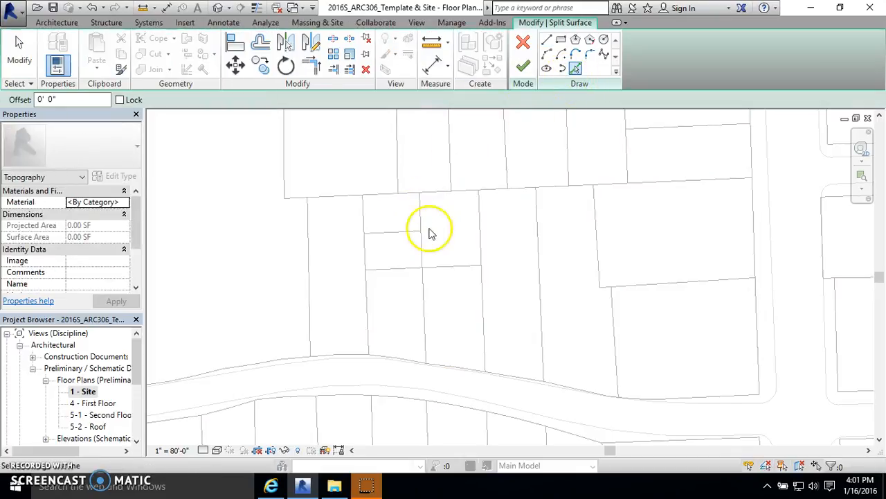
pyautogui.click(404, 268)
pyautogui.click(522, 67)
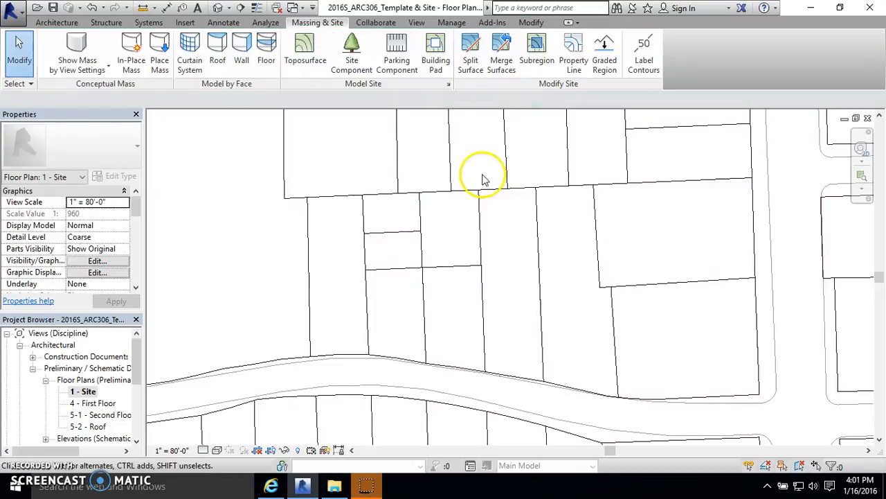
# Step: Split the remaining small-lot surface along the lot line between the two stacked small lots
pyautogui.click(471, 59)
pyautogui.click(415, 215)
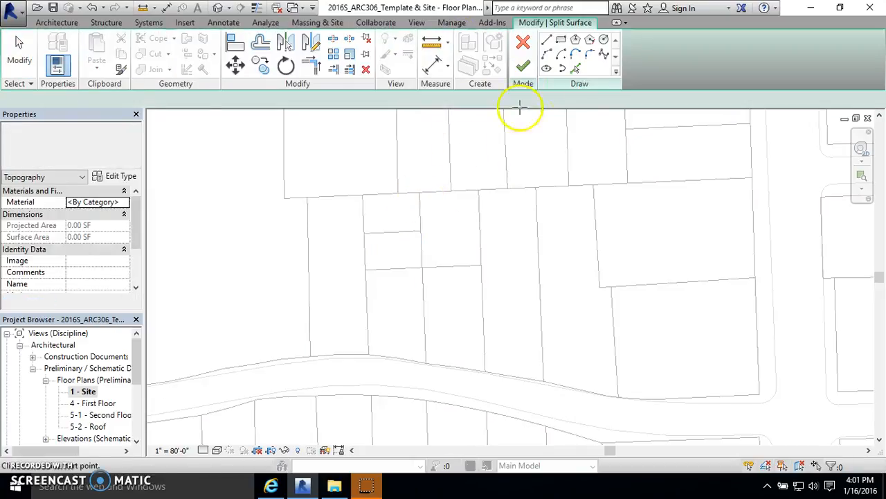
pyautogui.click(575, 69)
pyautogui.click(408, 229)
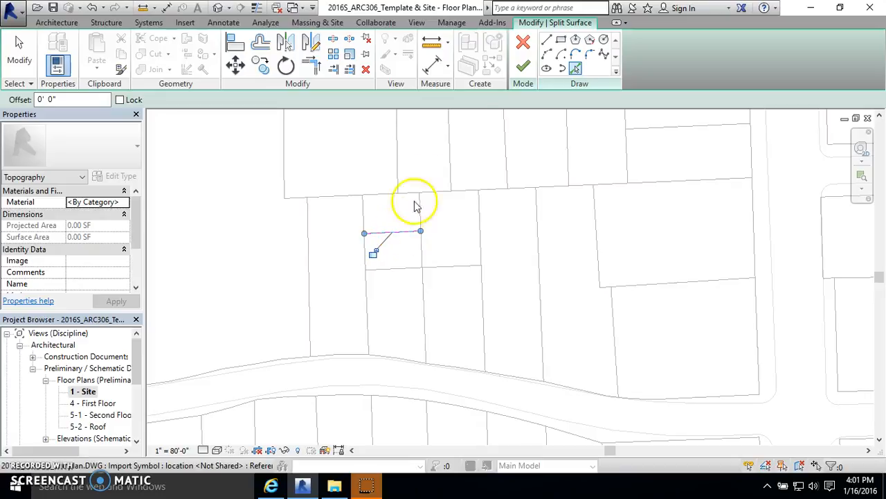
pyautogui.click(523, 67)
# Step: Open the default 3D view to inspect the split site surfaces
pyautogui.scroll(-4, 377, 247)
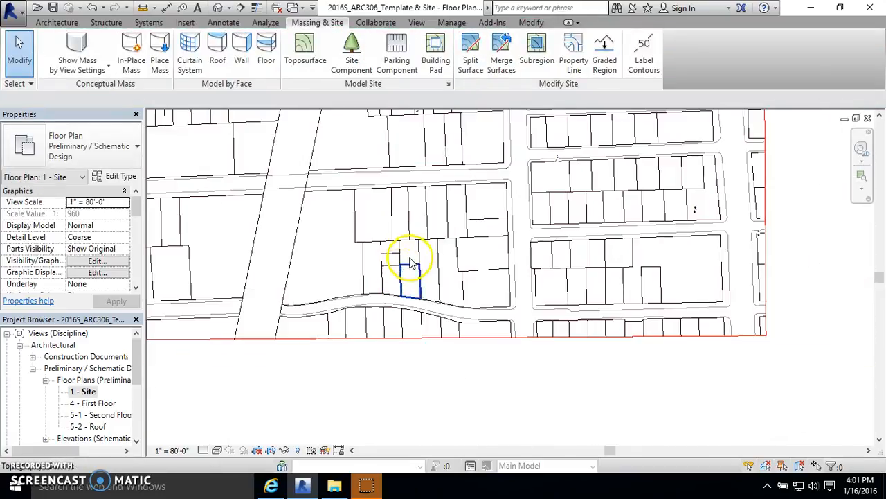
pyautogui.click(218, 9)
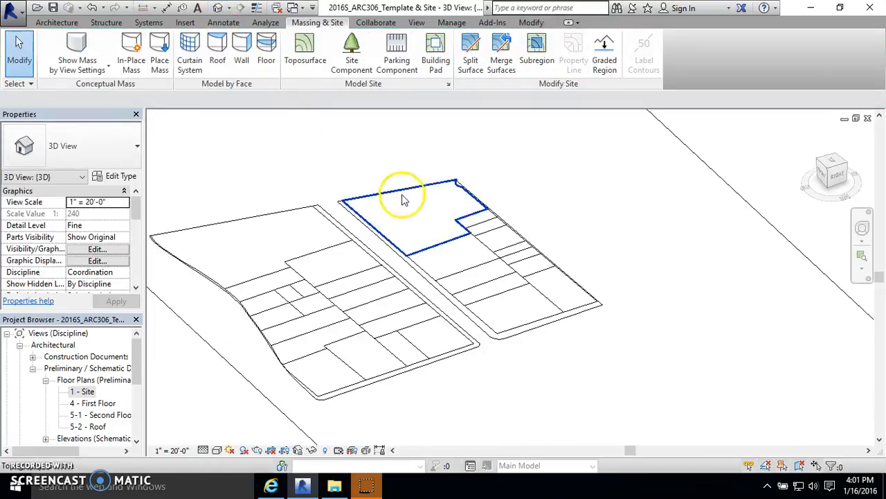
pyautogui.scroll(3, 374, 246)
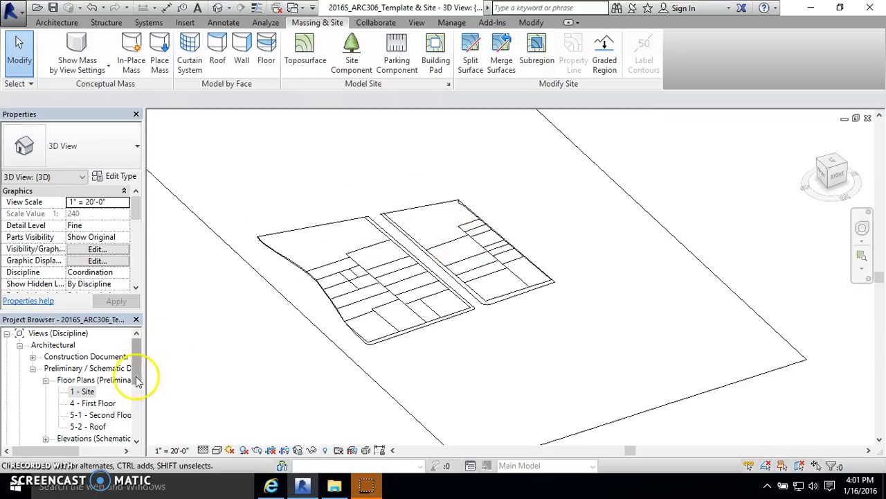
# Step: Return to the 1 - Site floor plan and view the whole site
pyautogui.doubleClick(83, 391)
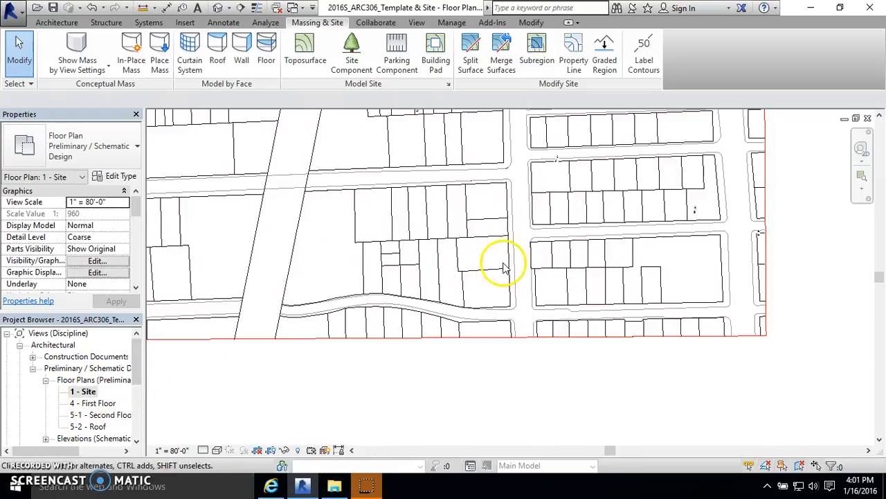
pyautogui.scroll(-2, 520, 338)
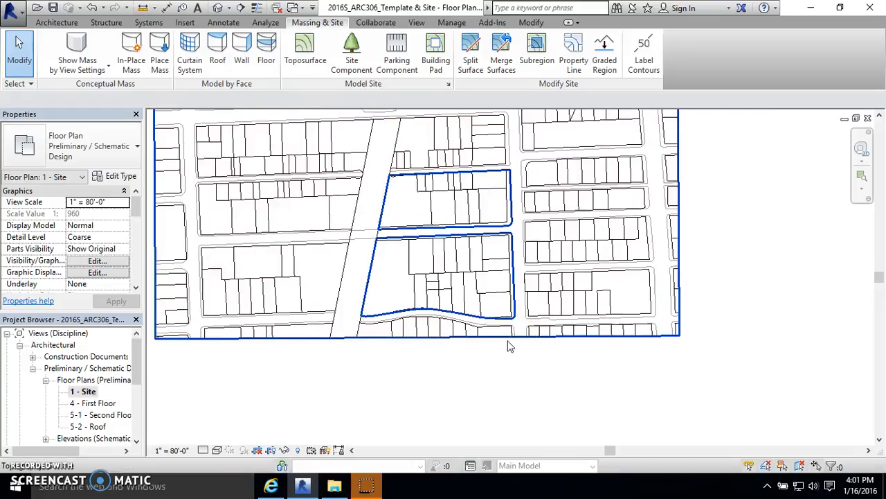
pyautogui.scroll(-3, 508, 341)
pyautogui.scroll(2, 427, 291)
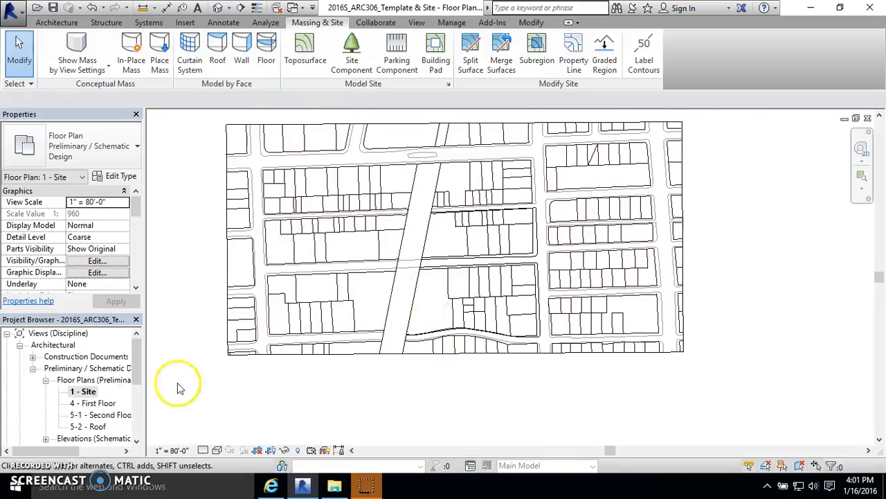